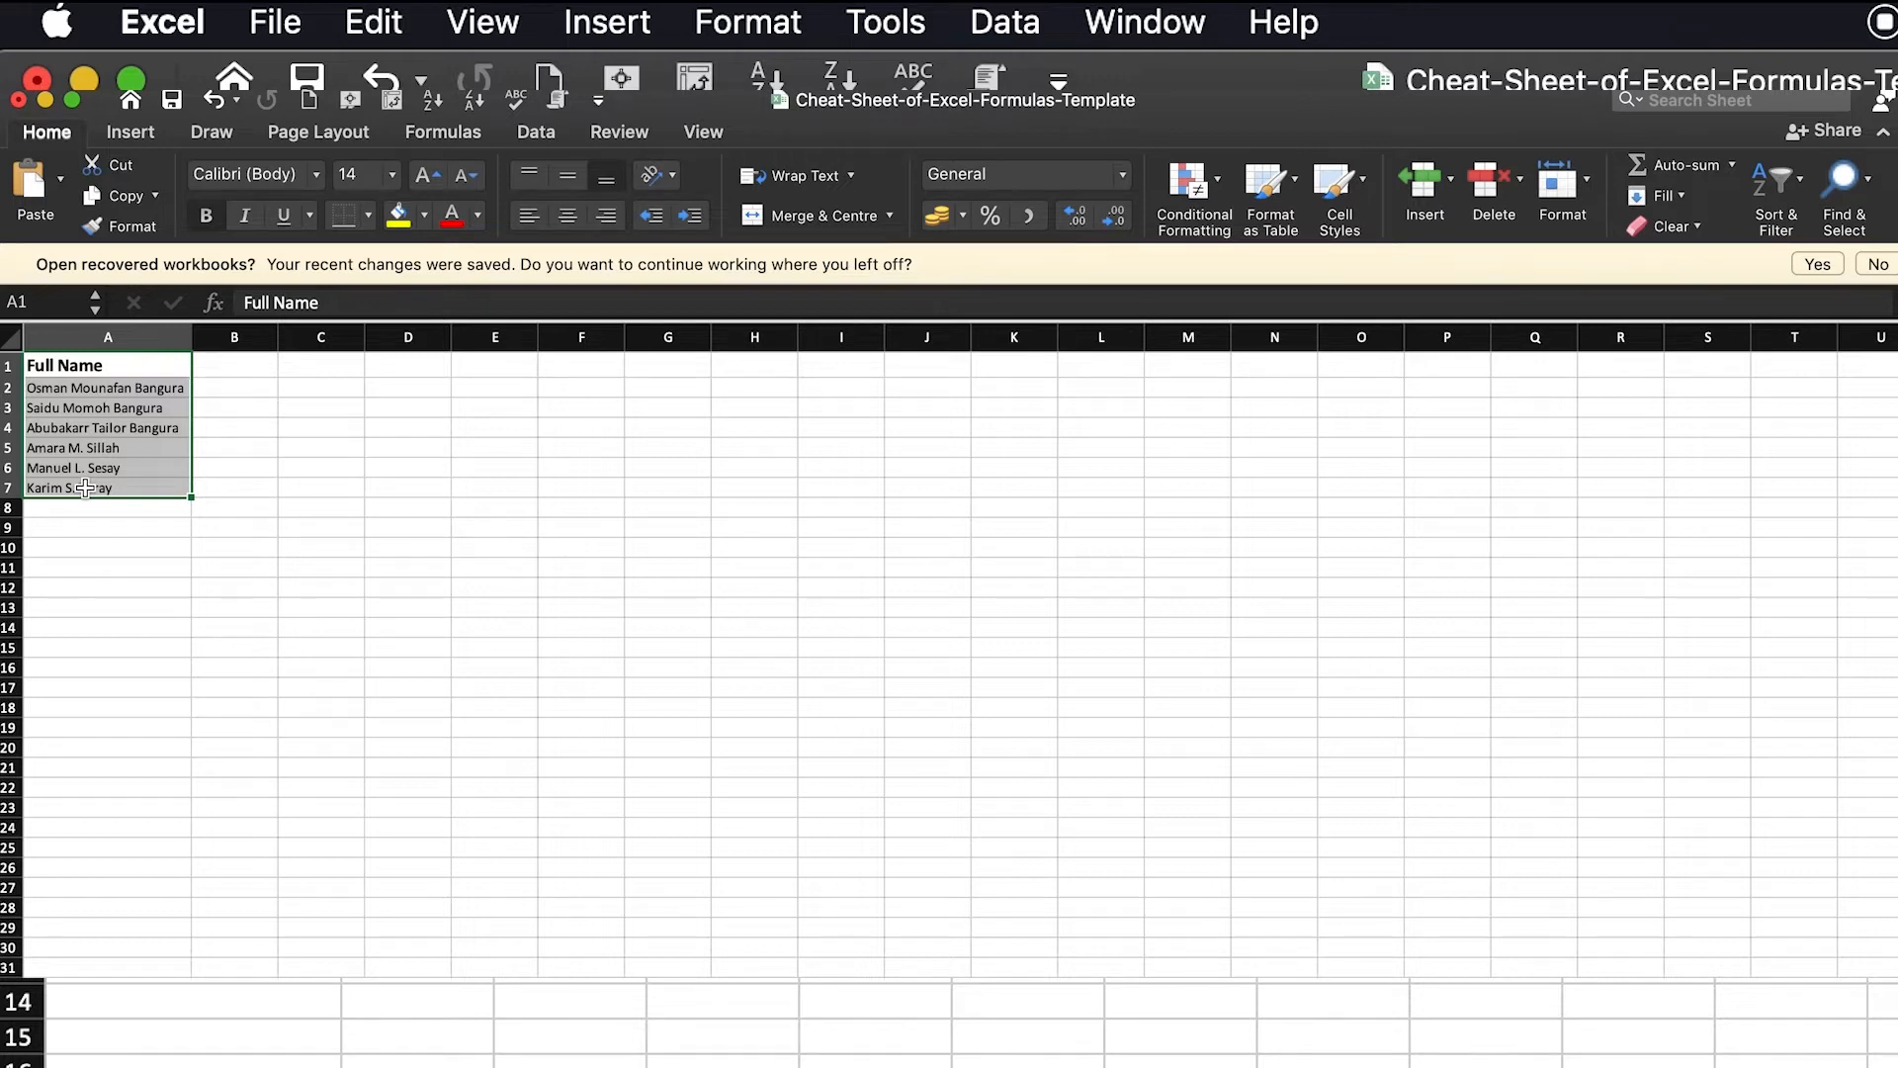
Enter the formula =LEFT(A2,SEARCH(" ",A2)-1) in cell B2 to extract the first name from the full name
left_click(221, 388)
type("=")
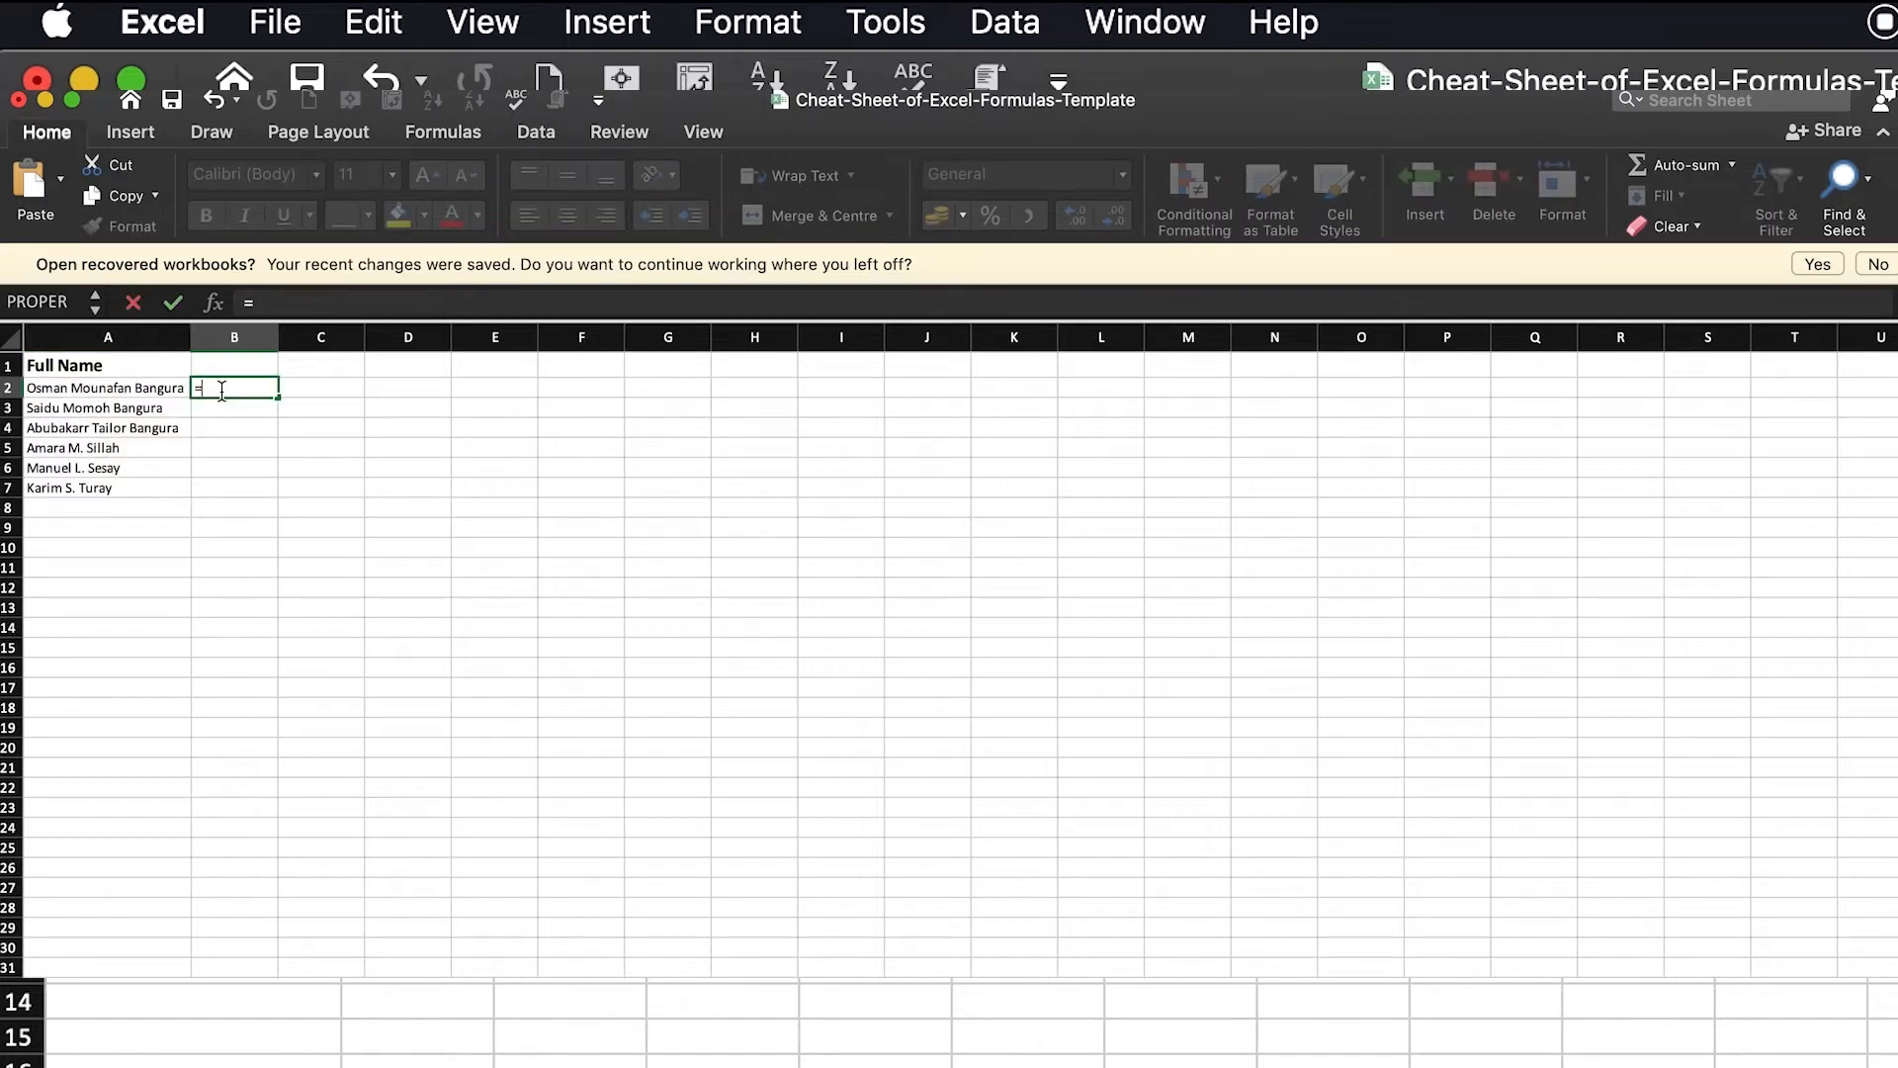
type("LEFT(")
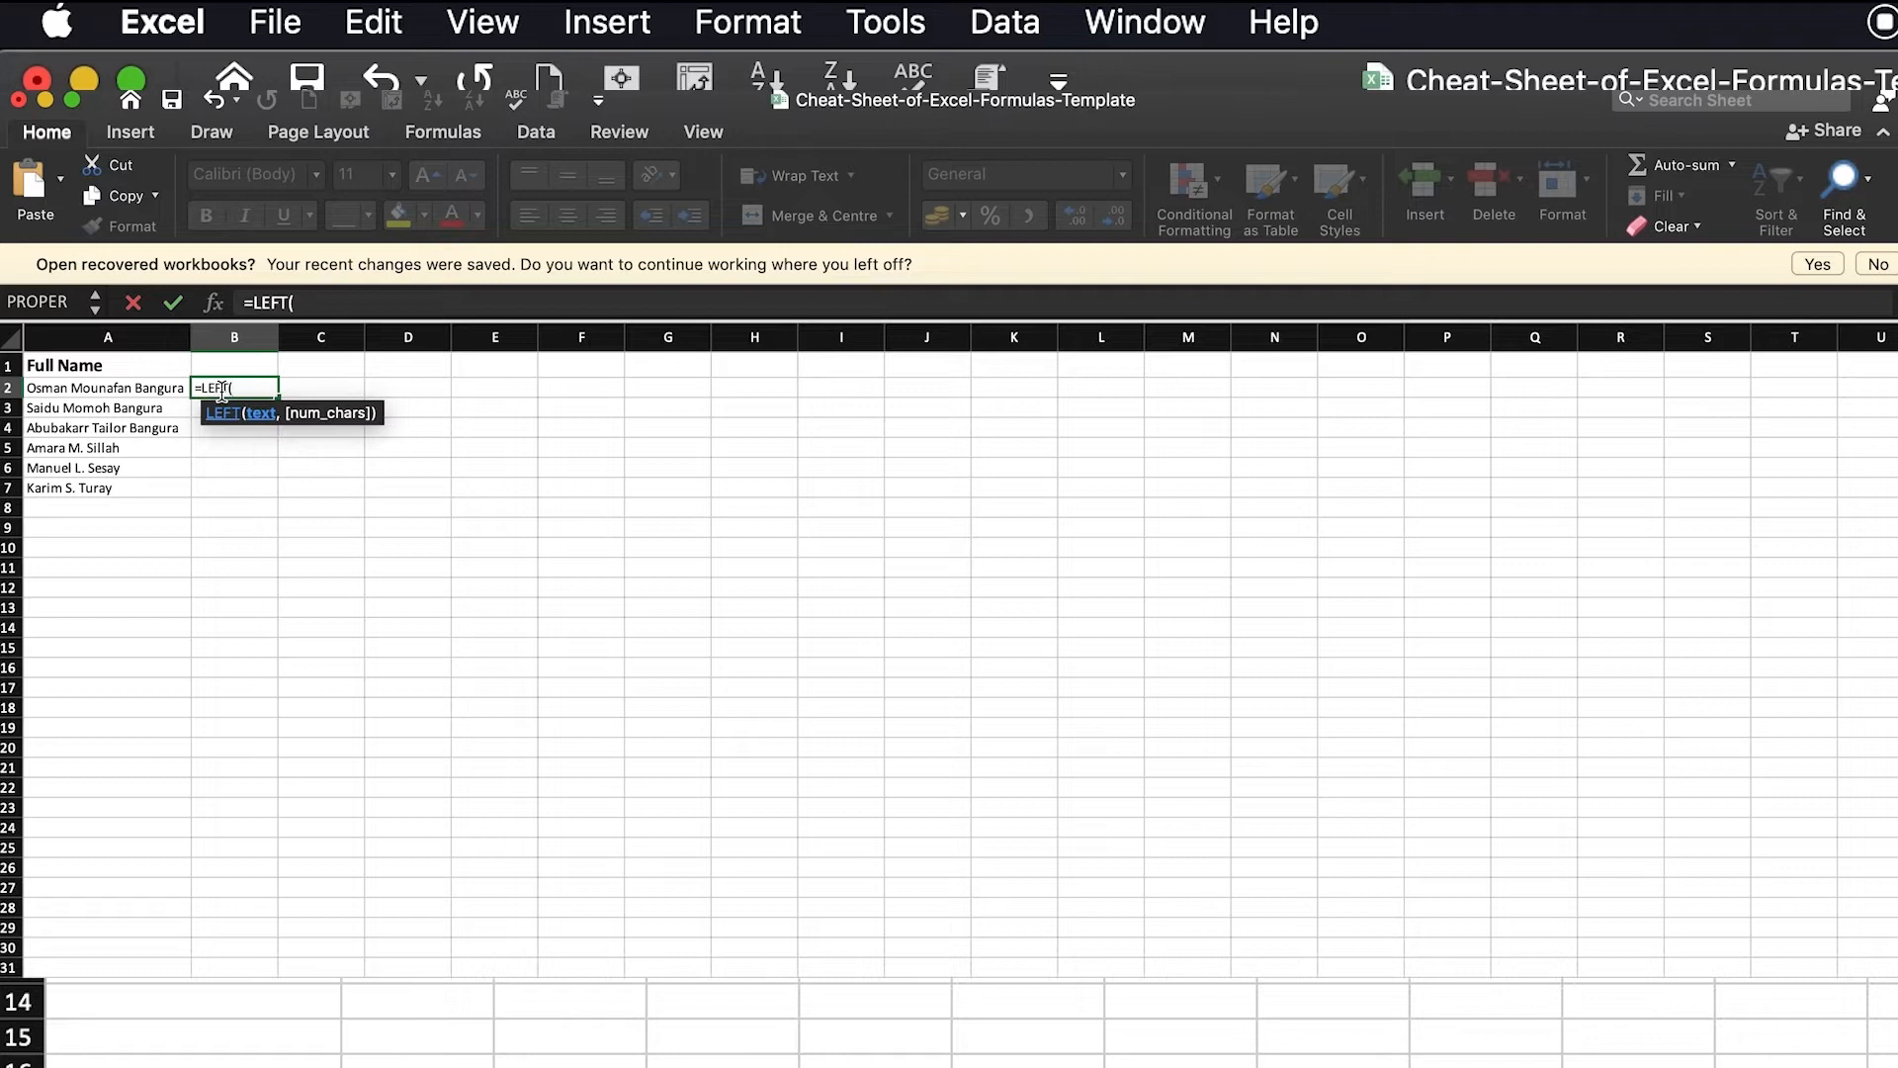
left_click(88, 387)
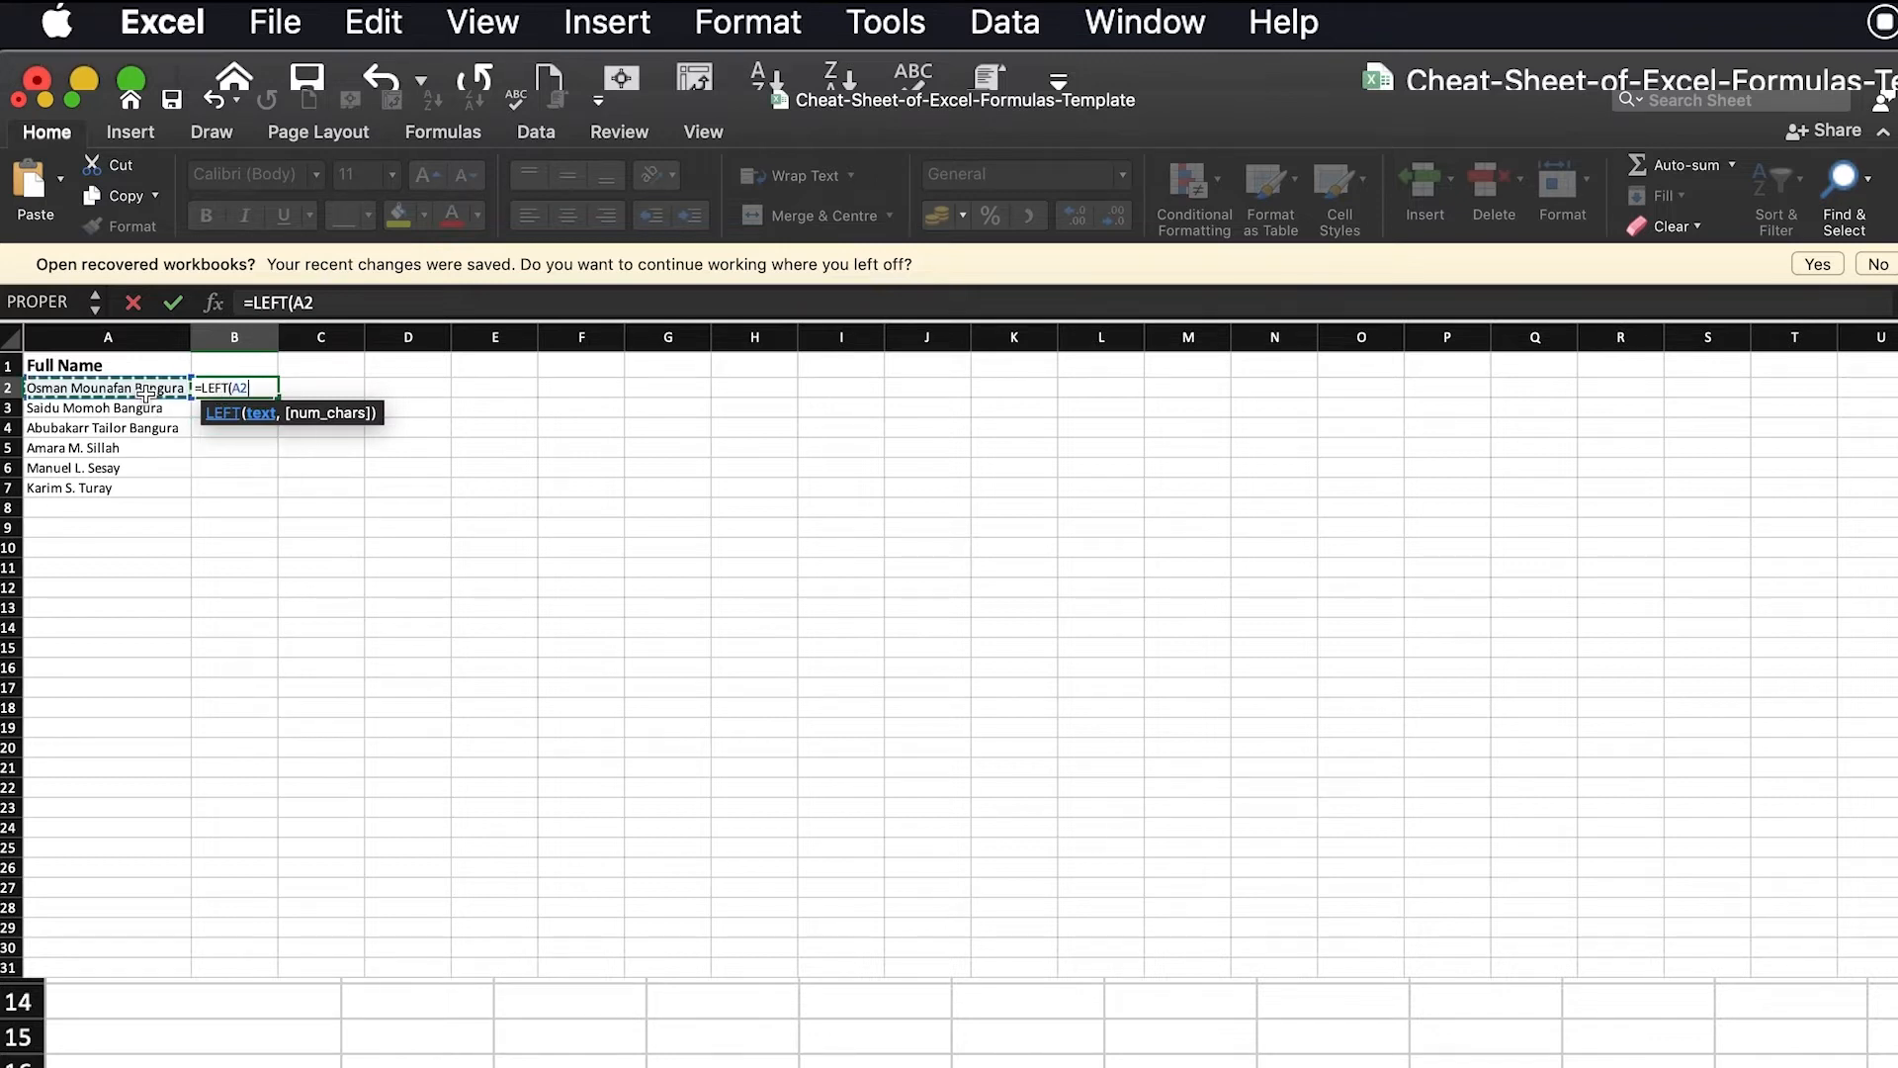
type(",")
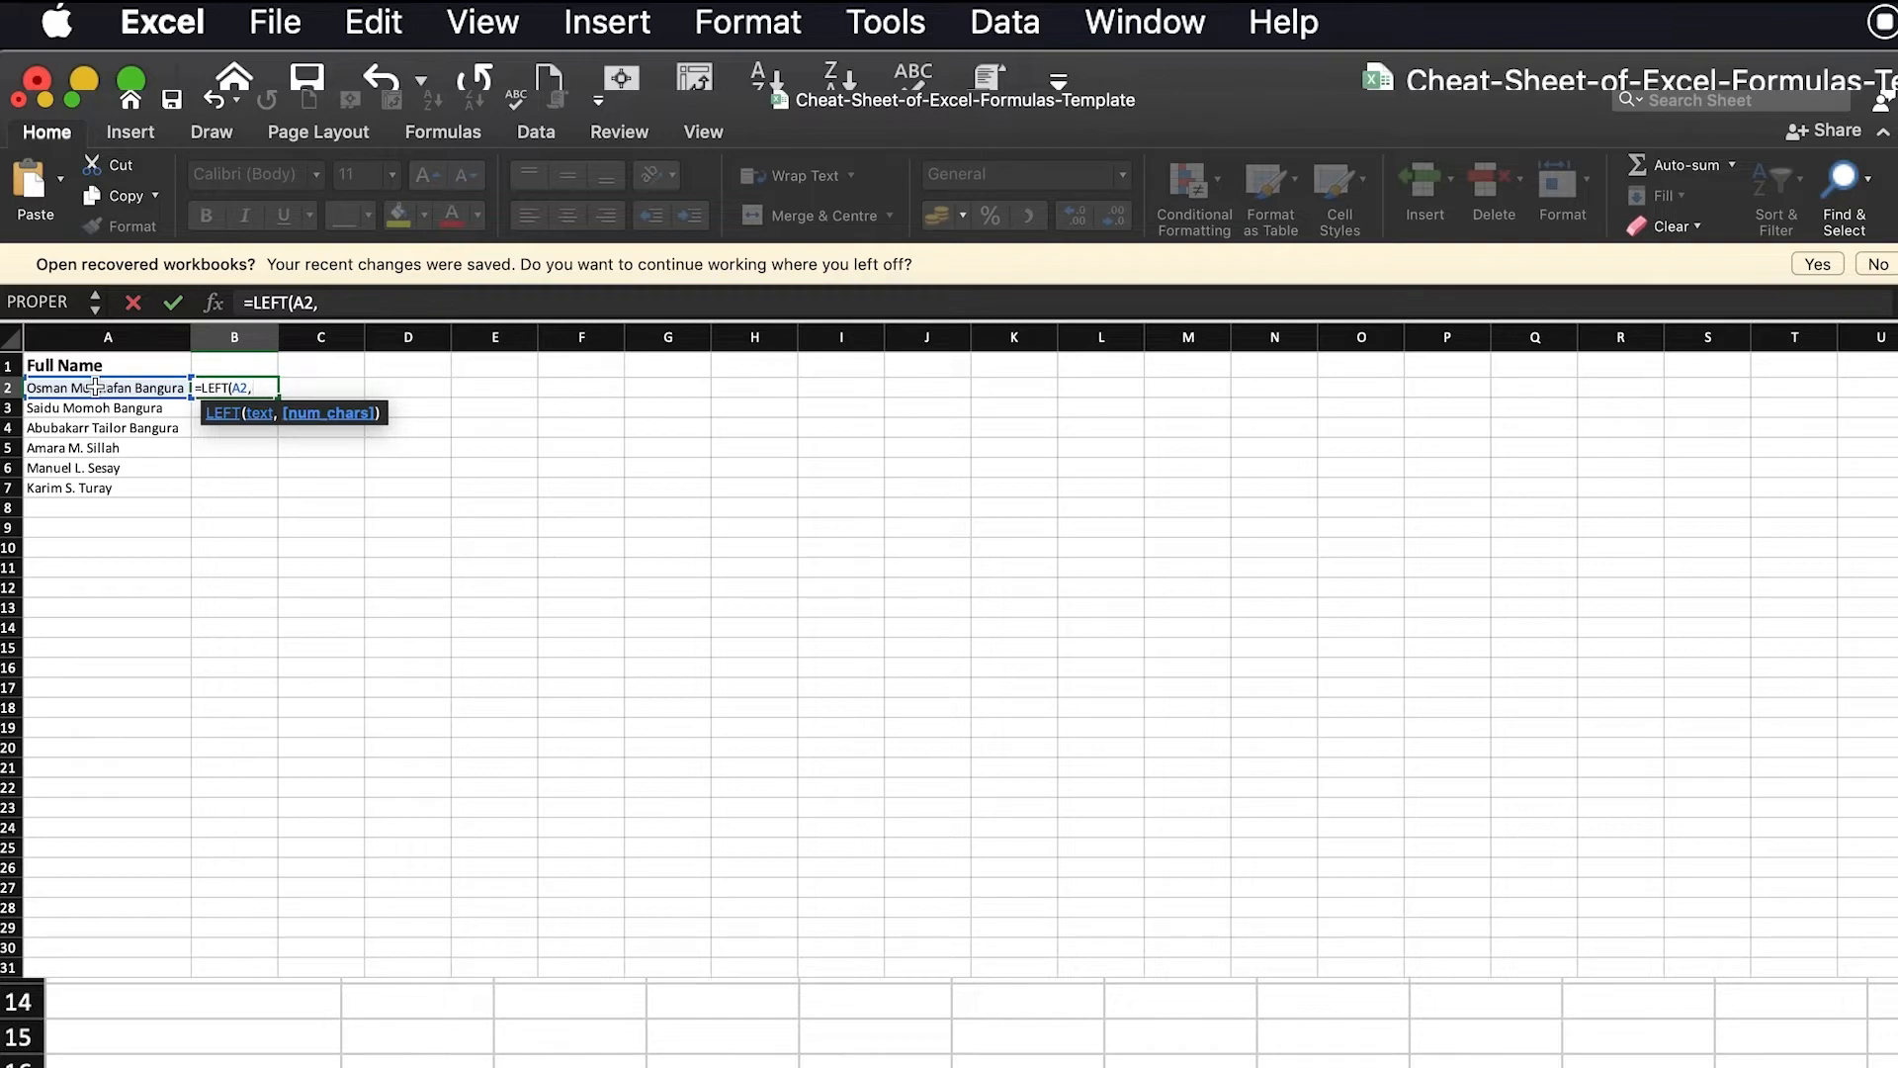
type("se")
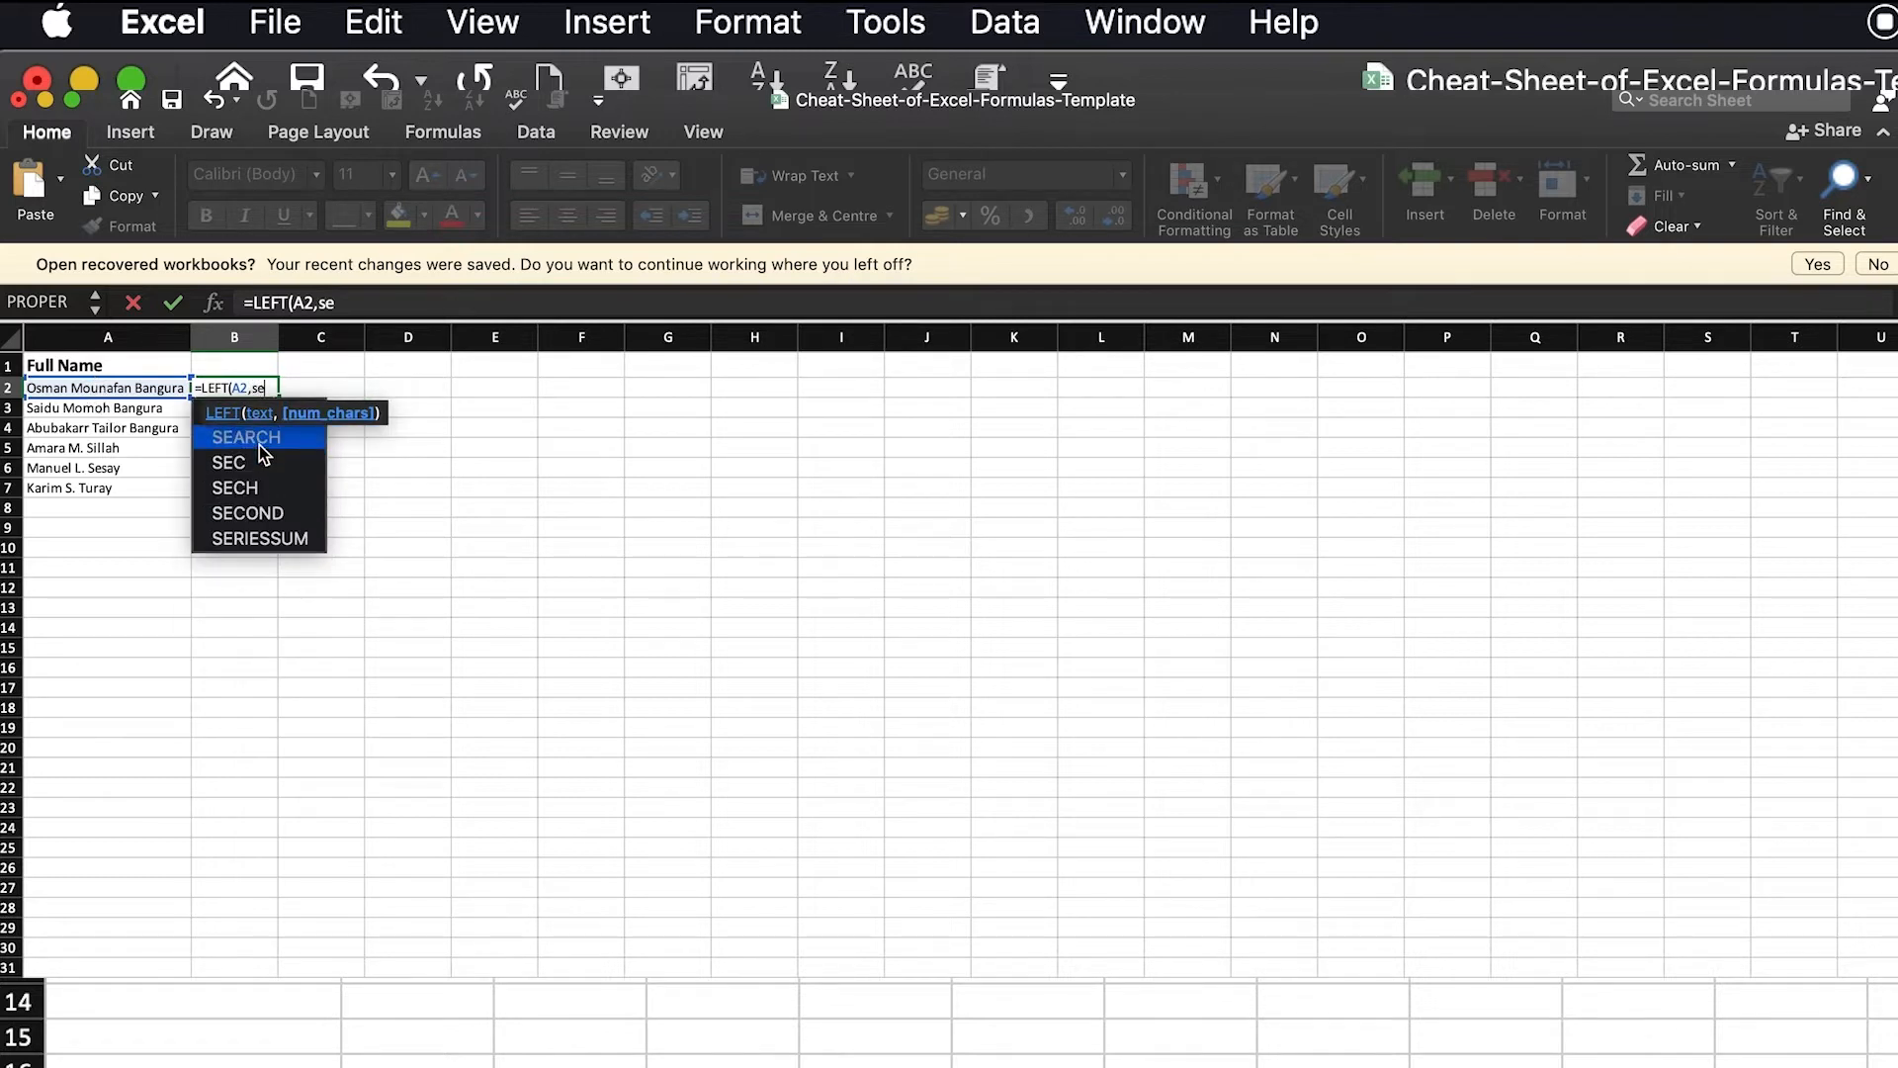
key("Tab")
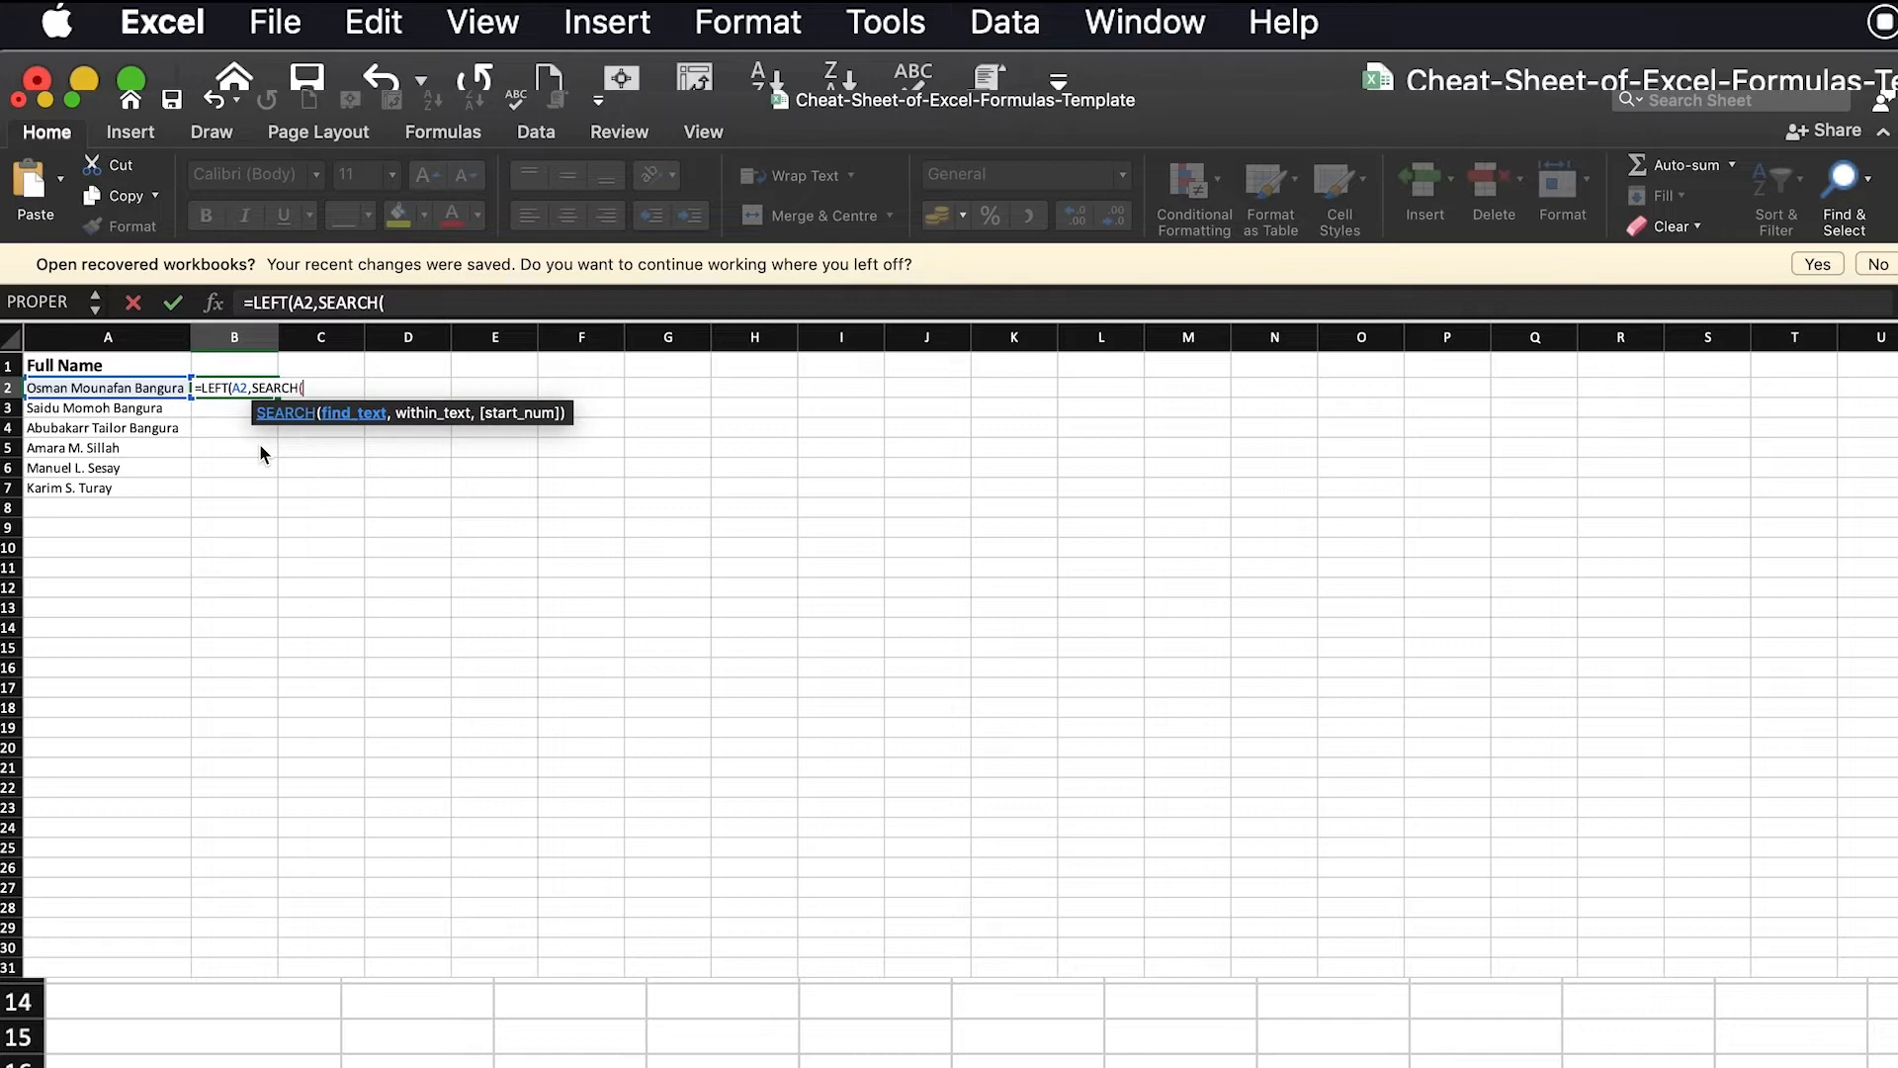
type("\" \",")
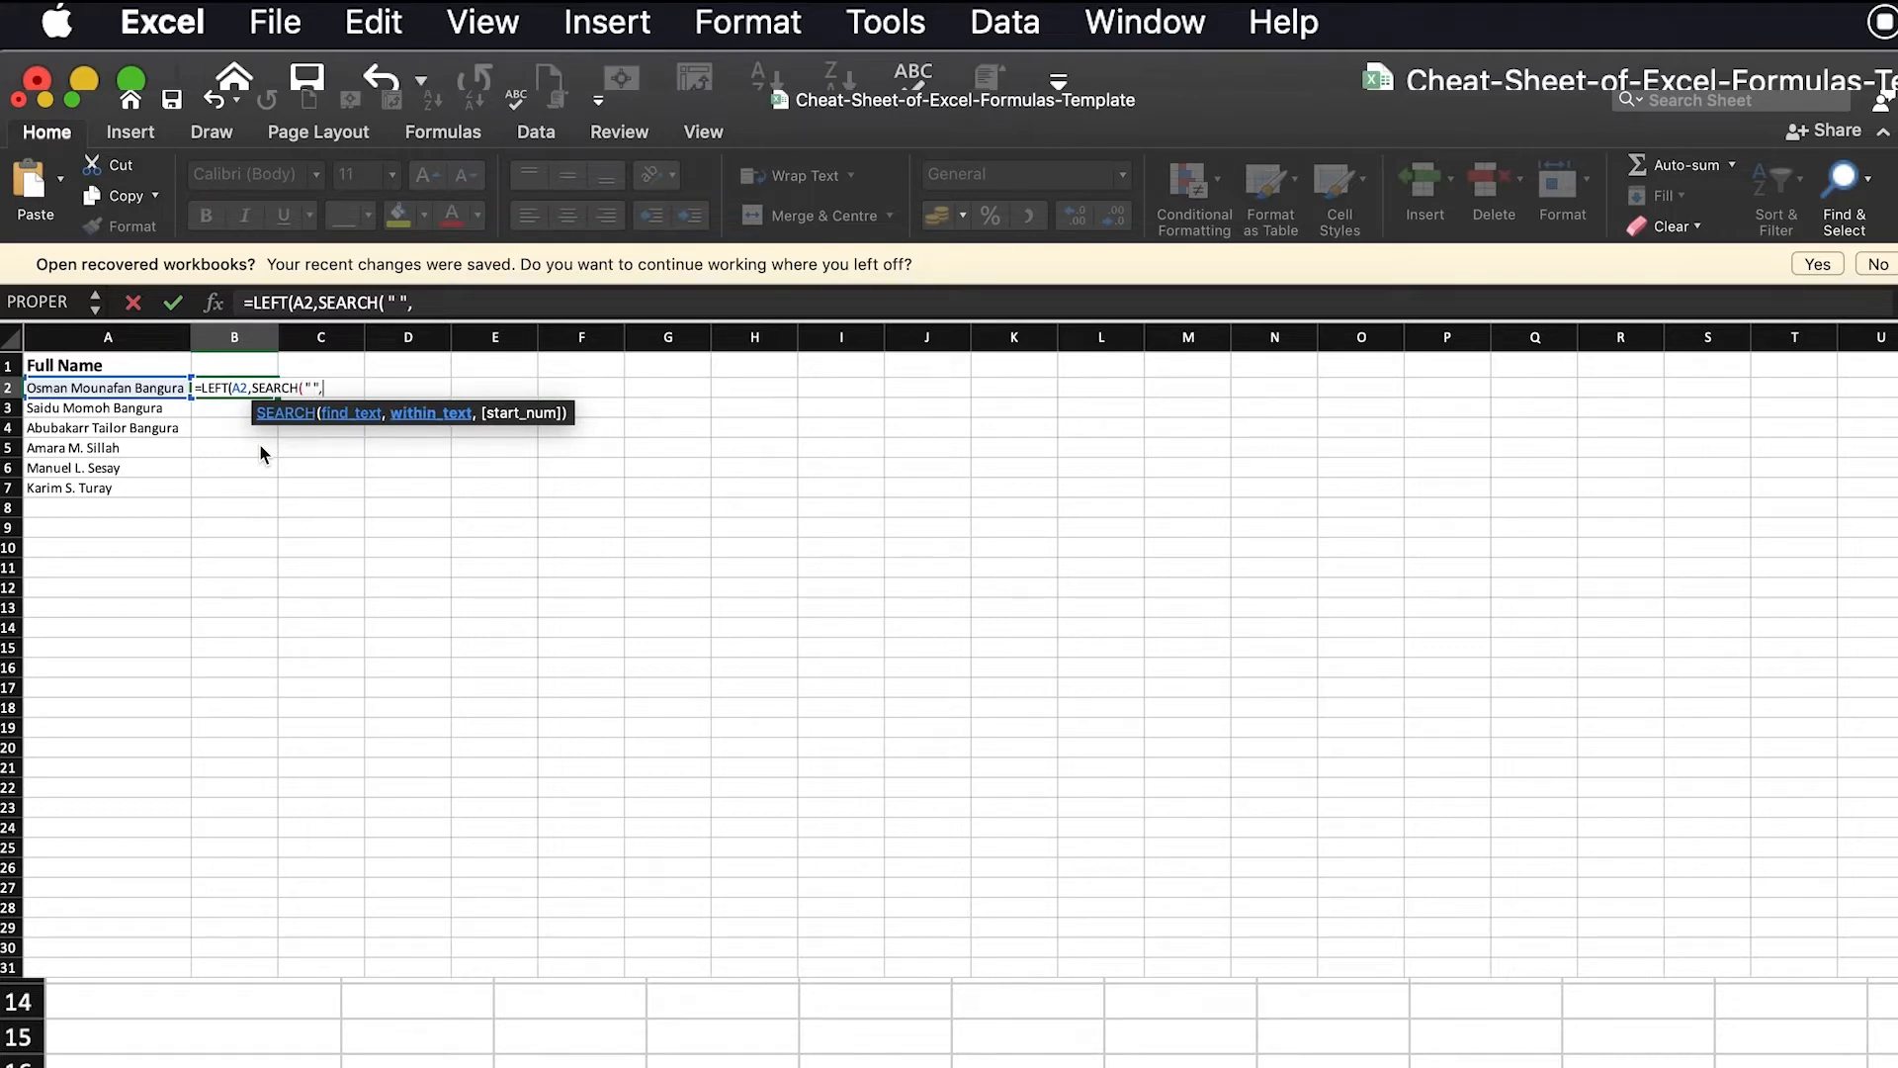
left_click(131, 386)
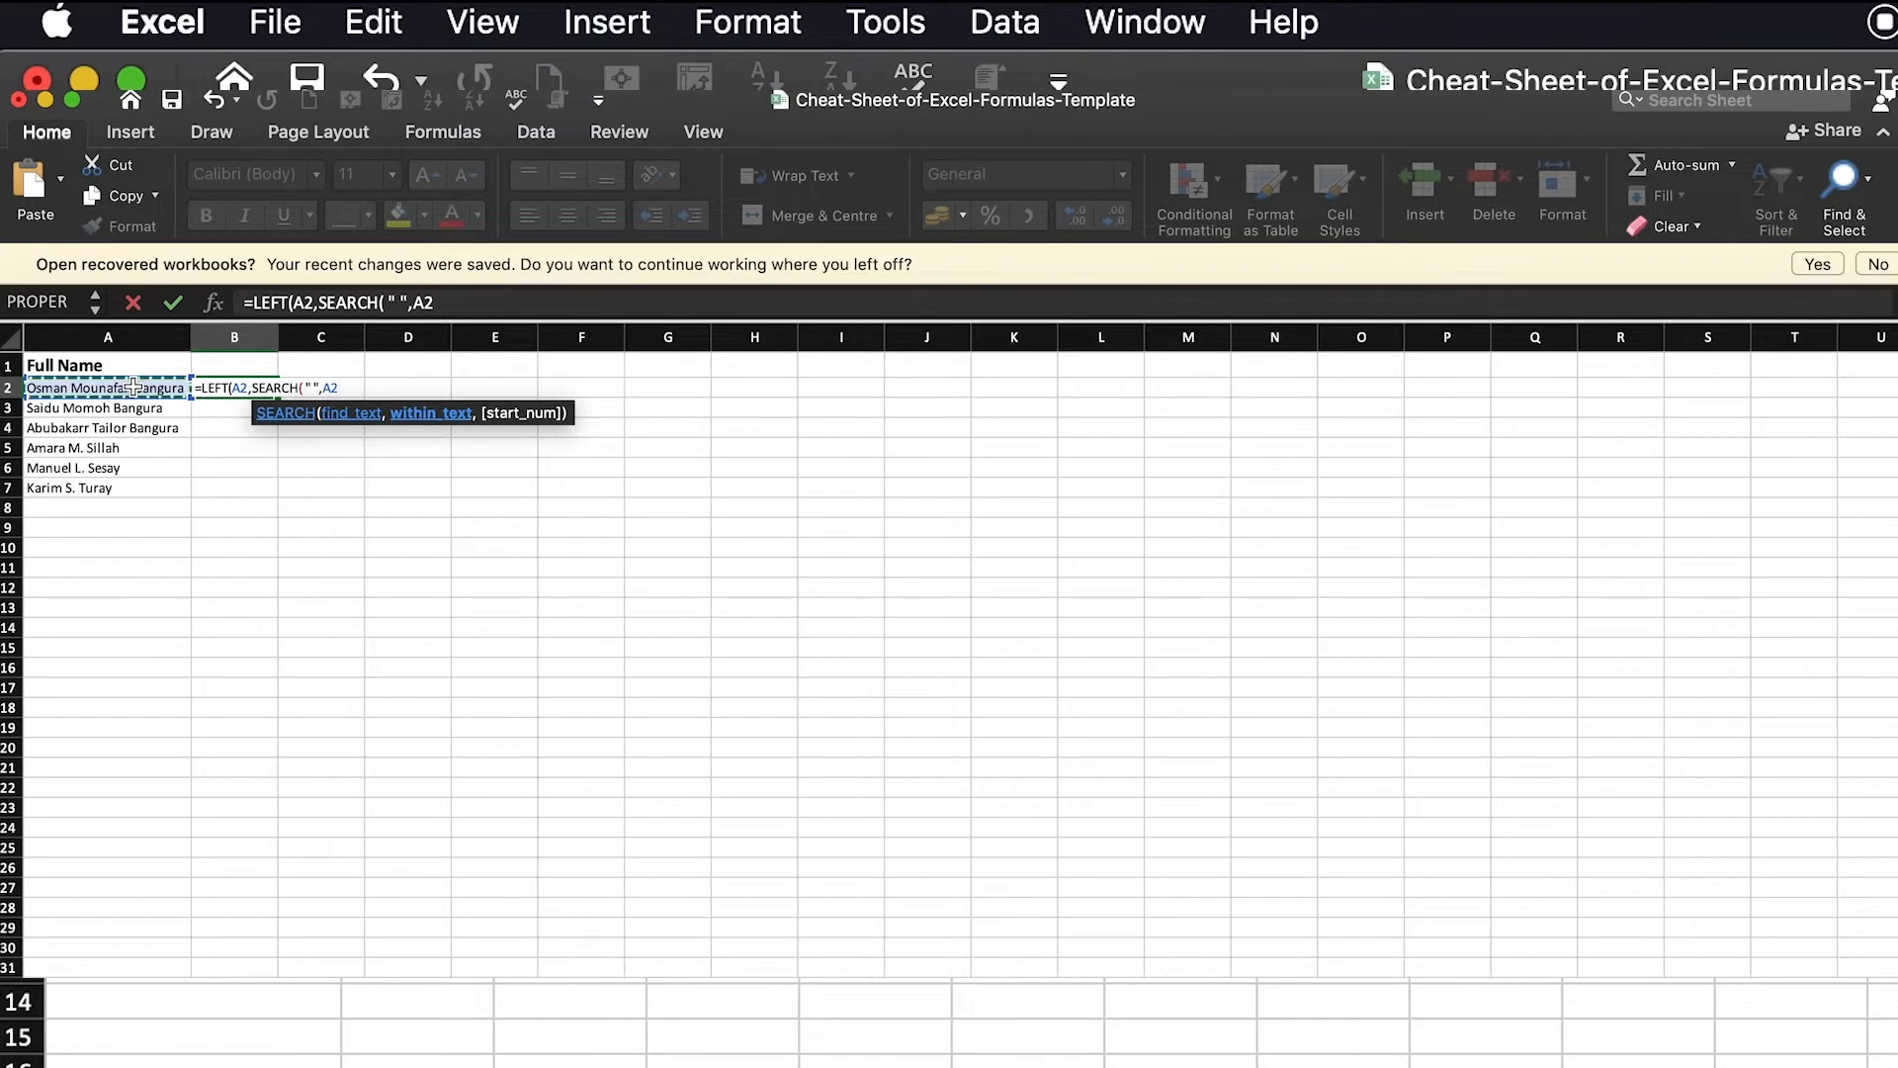
type(")-1")
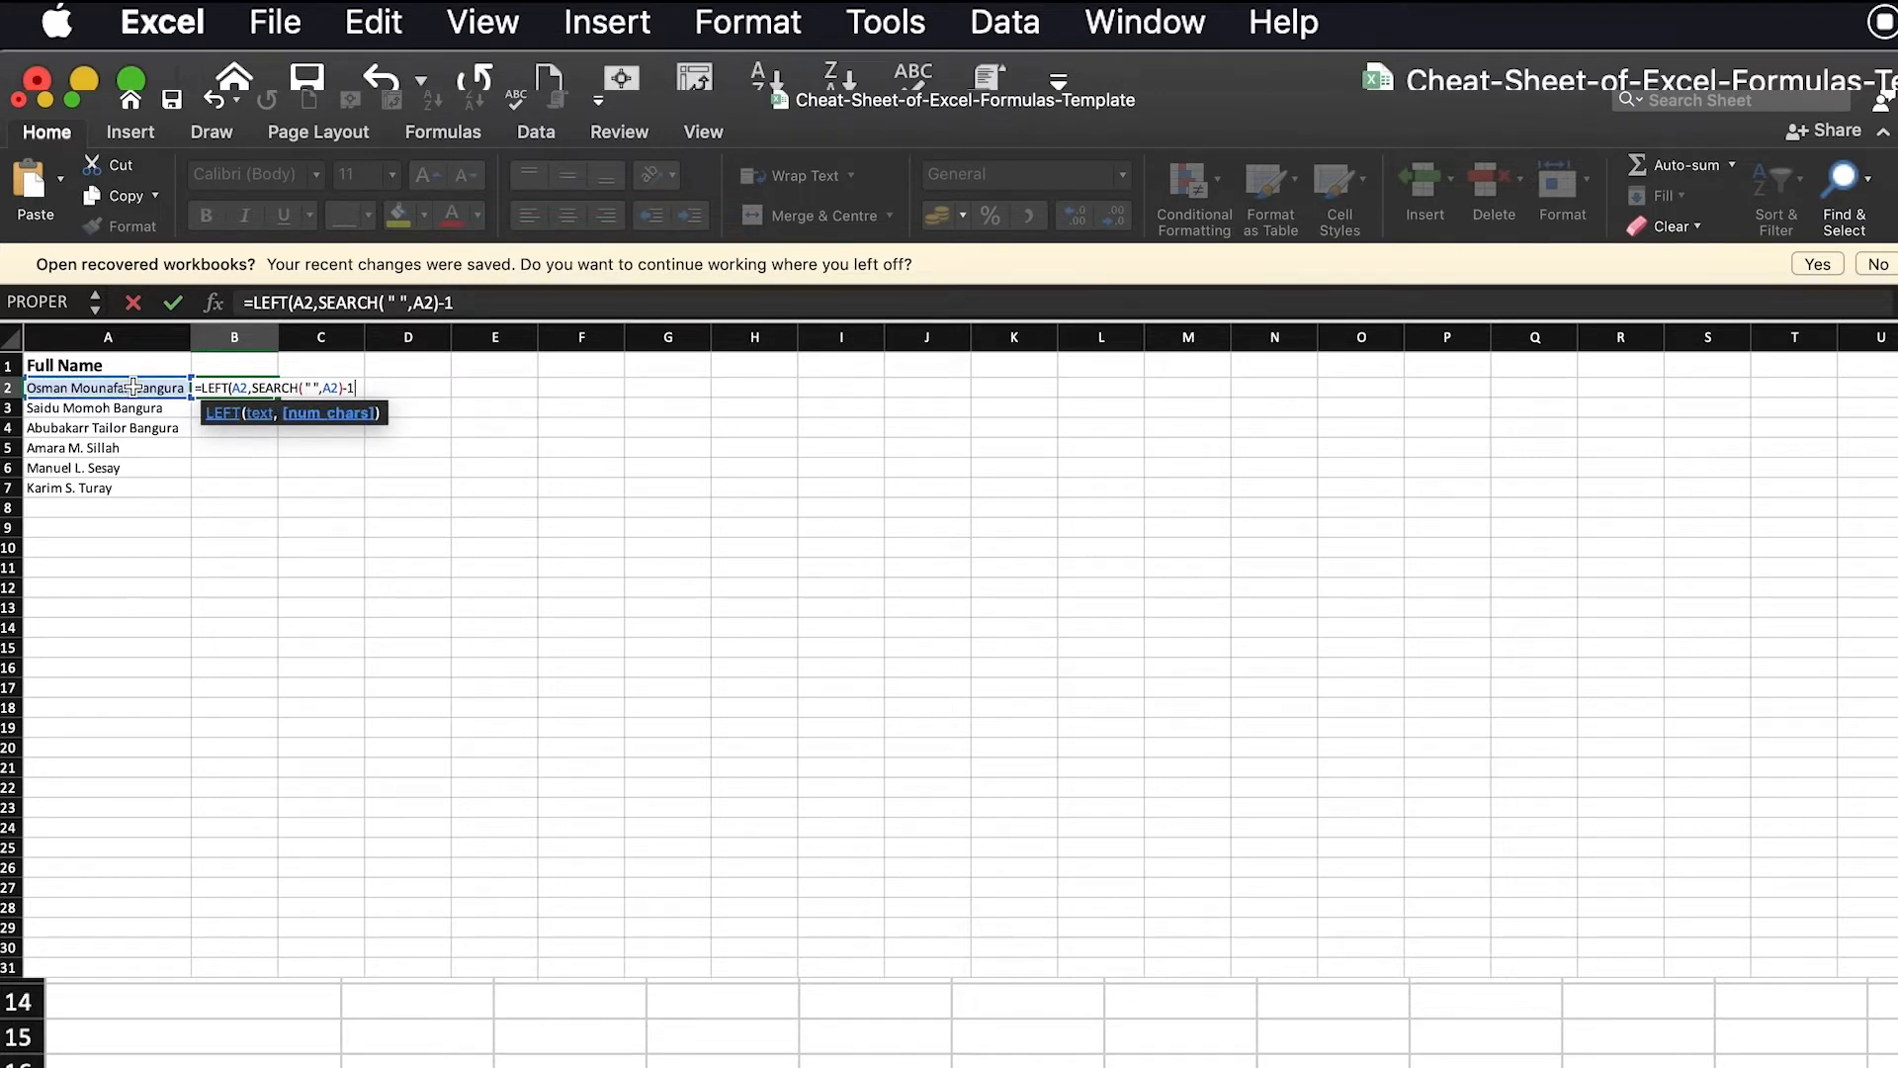
type(")")
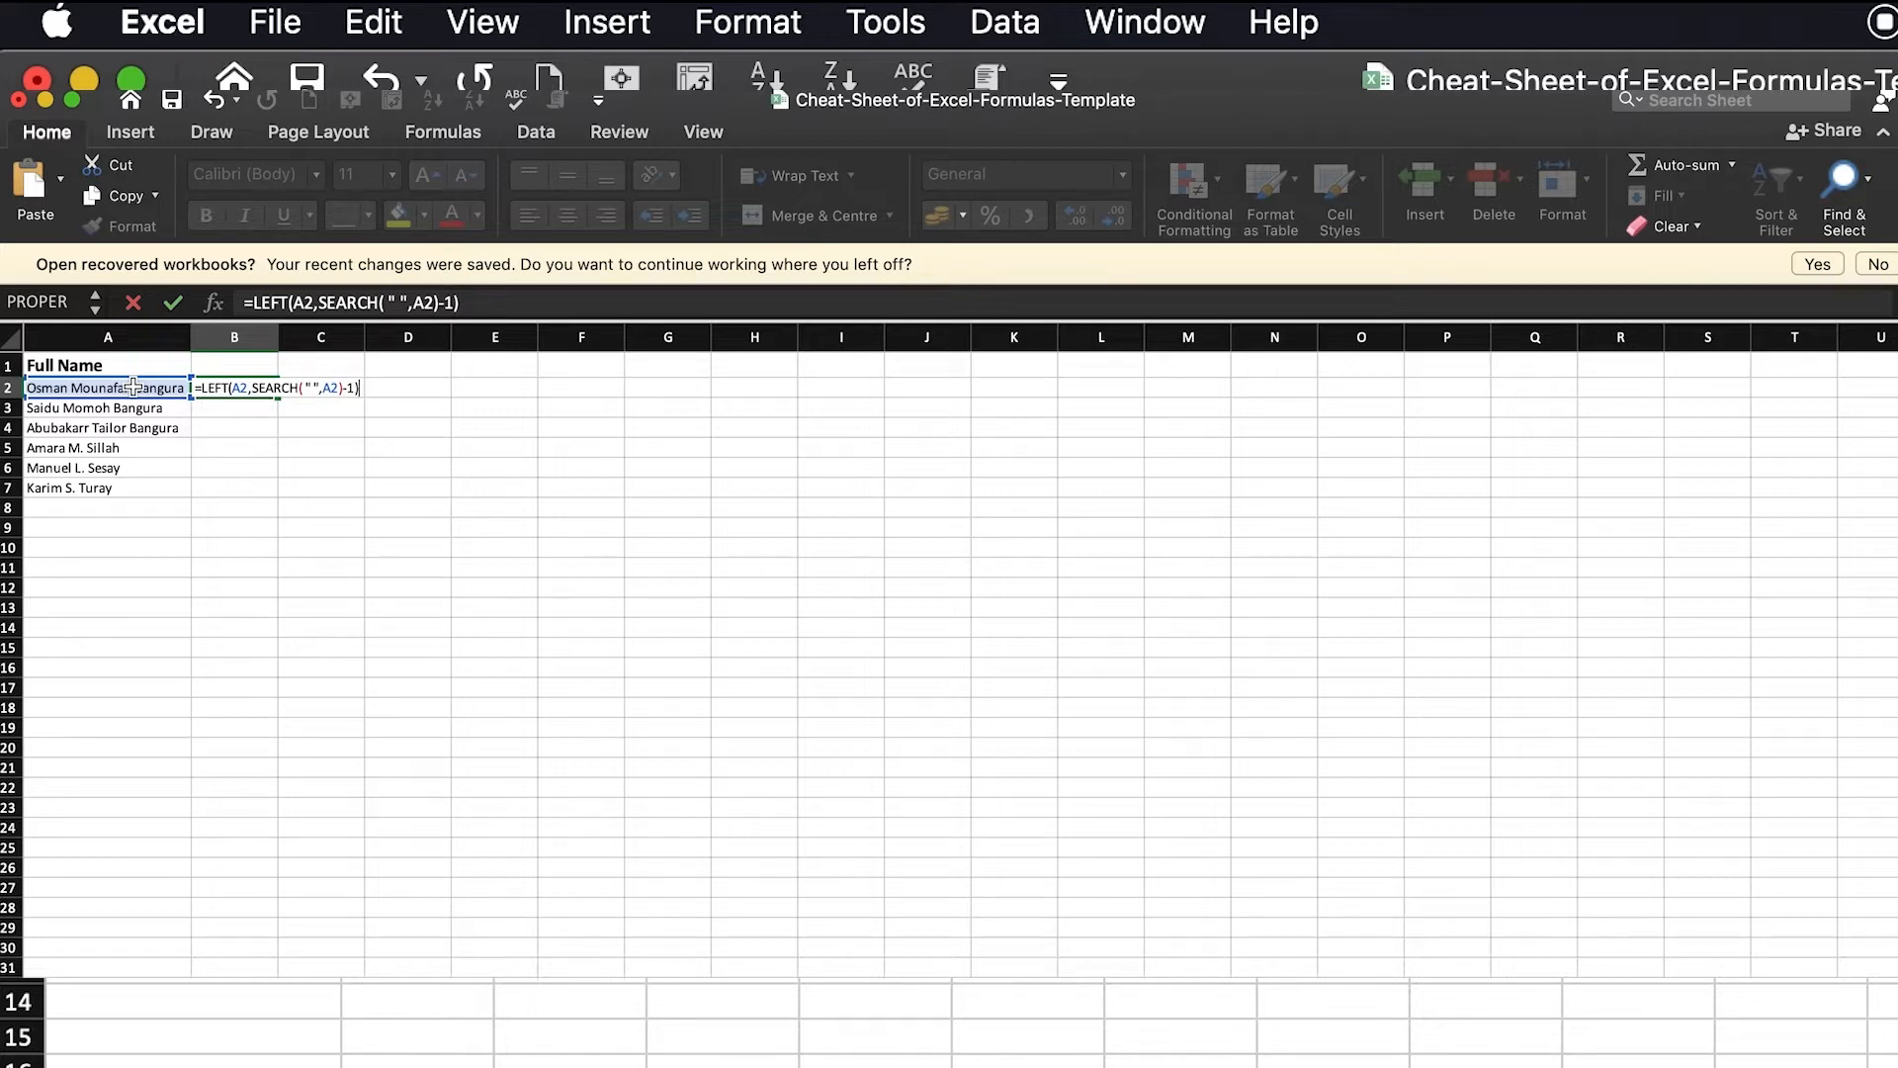
key("Return")
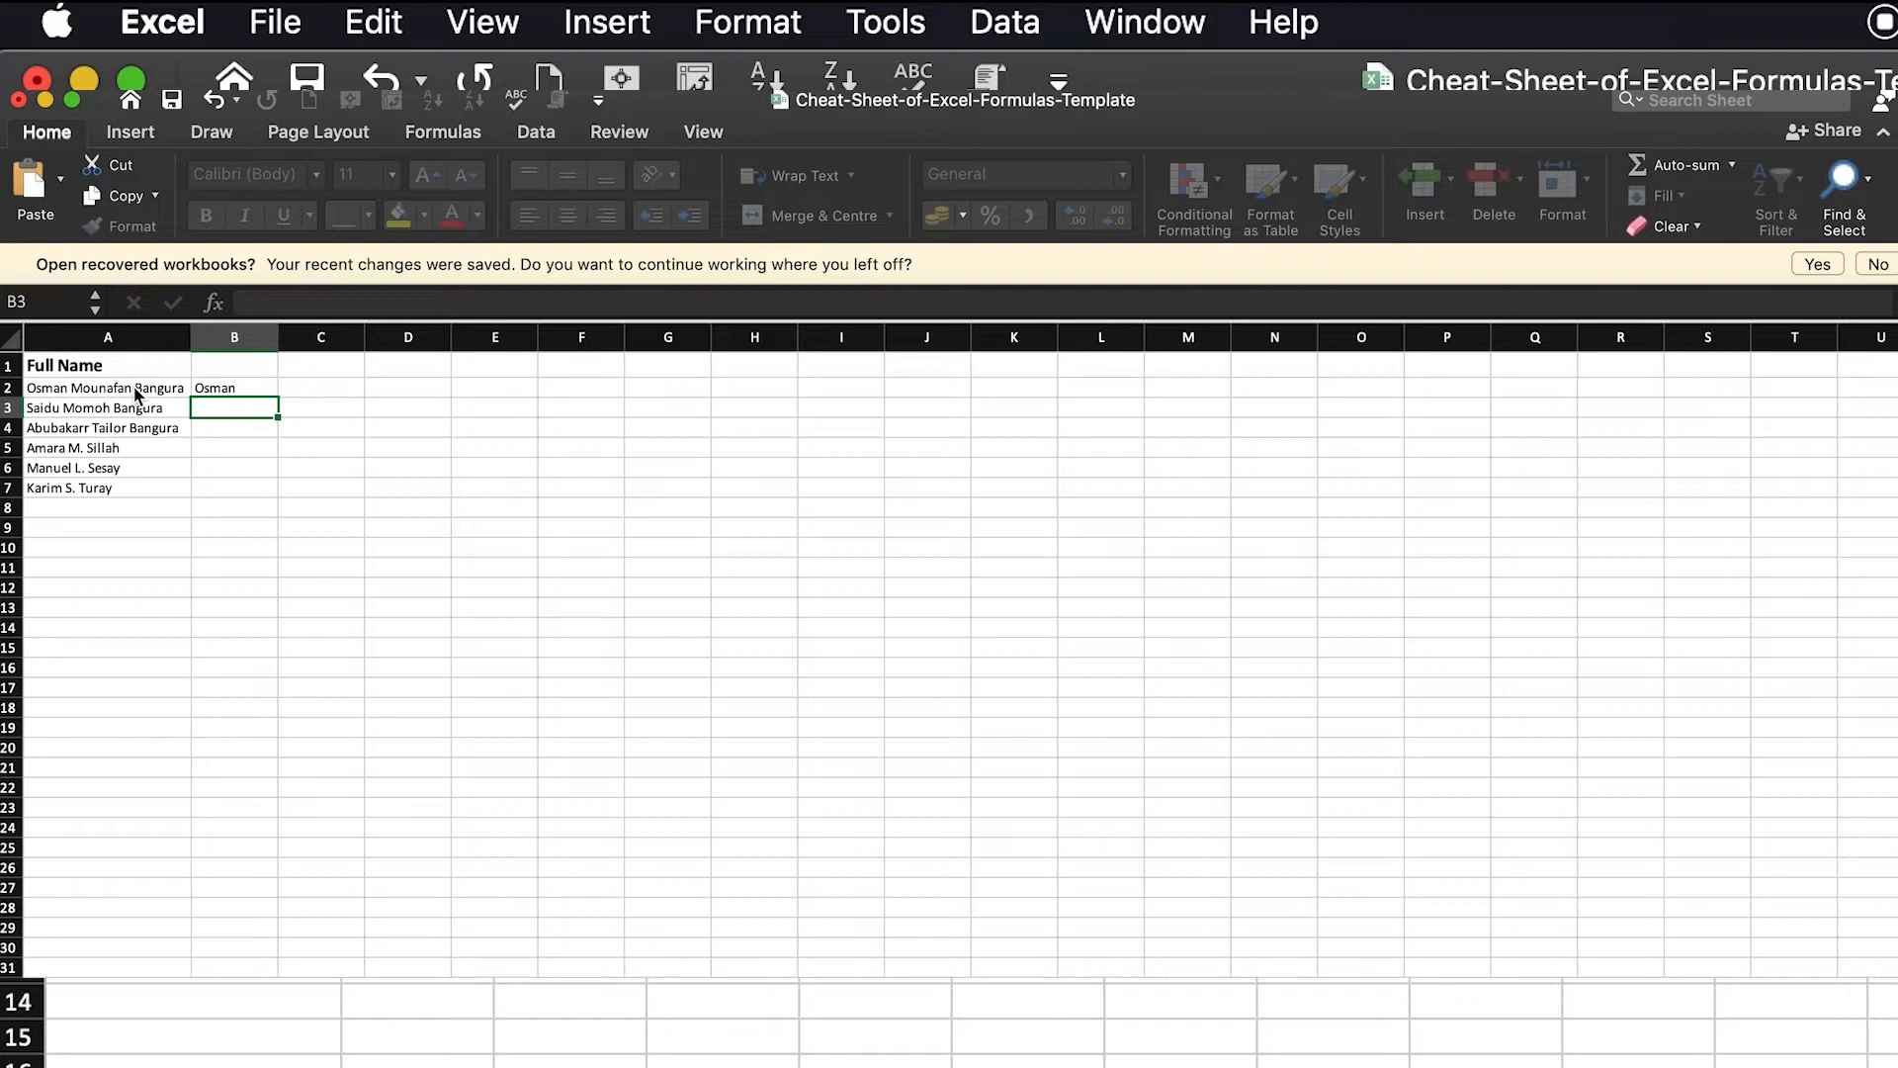
Fill the first-name formula from B2 down to B7 for the remaining full names
left_click(215, 393)
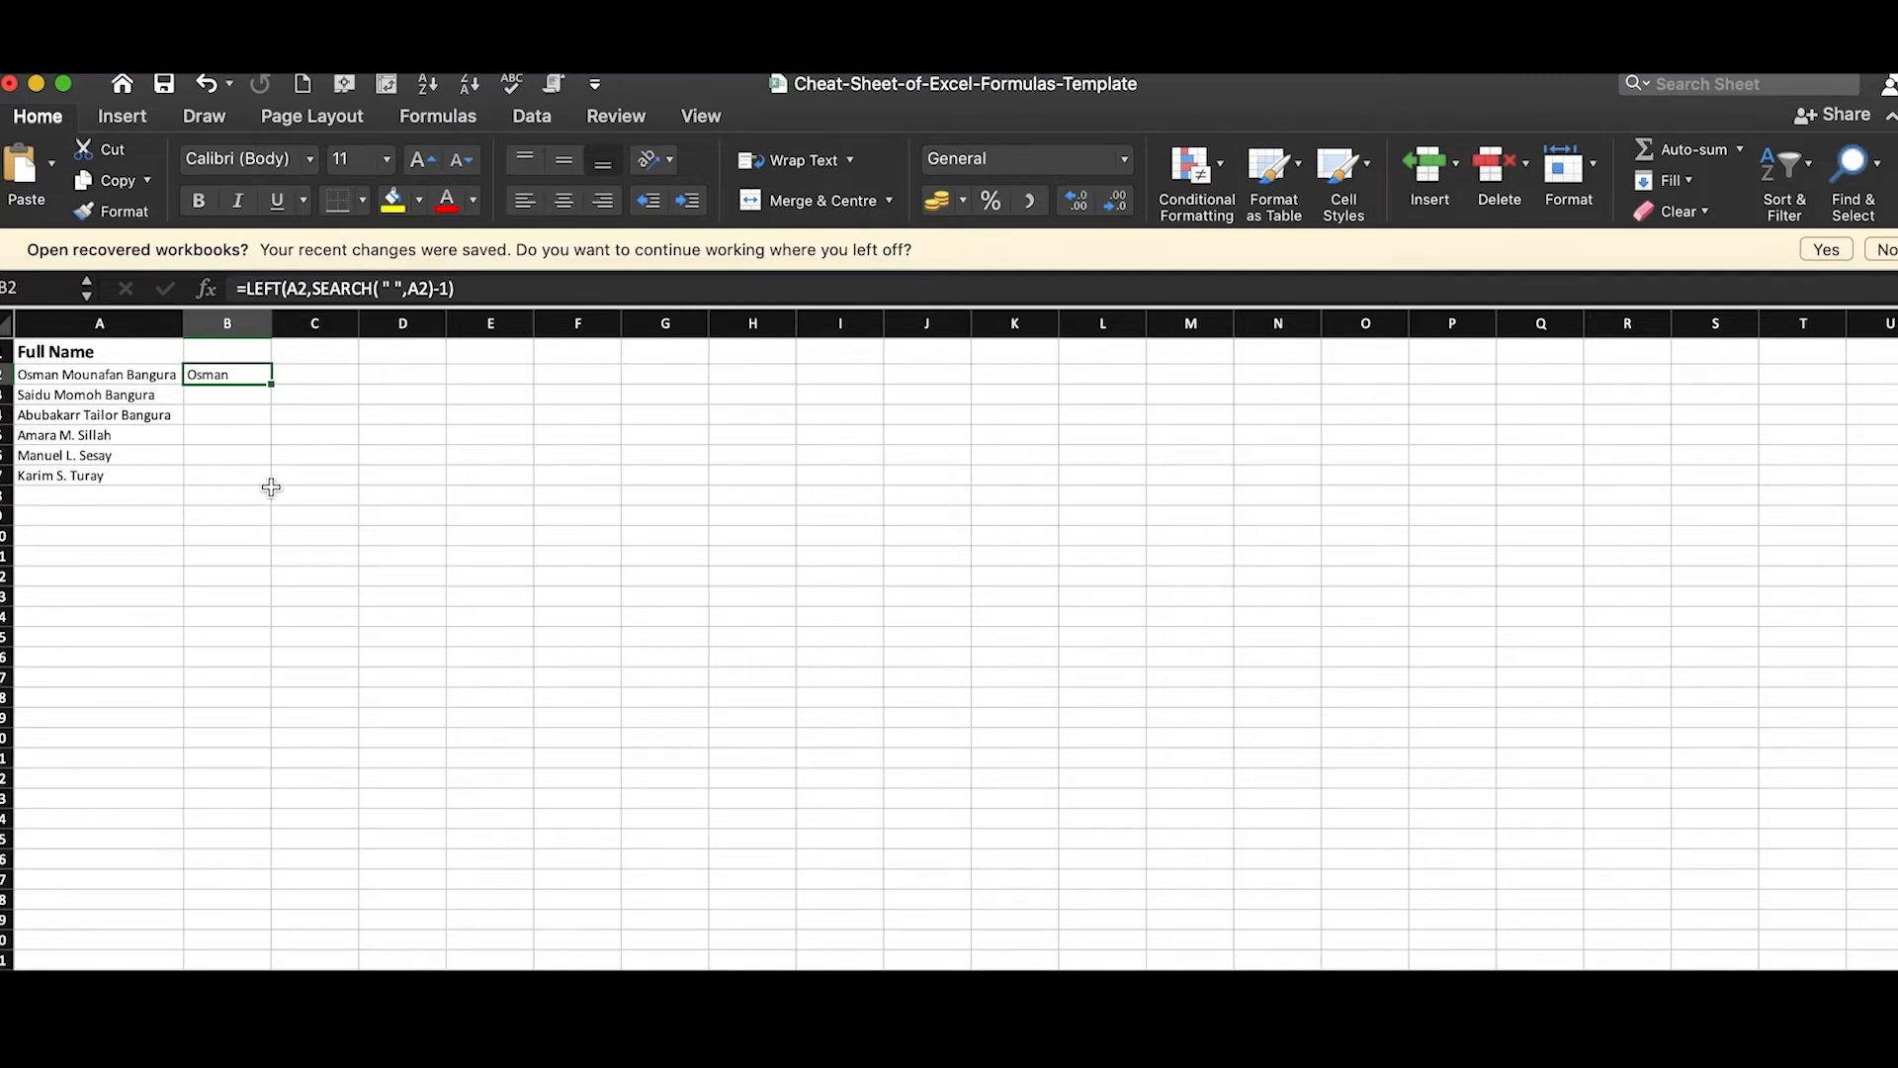
left_click_drag(273, 385, 274, 485)
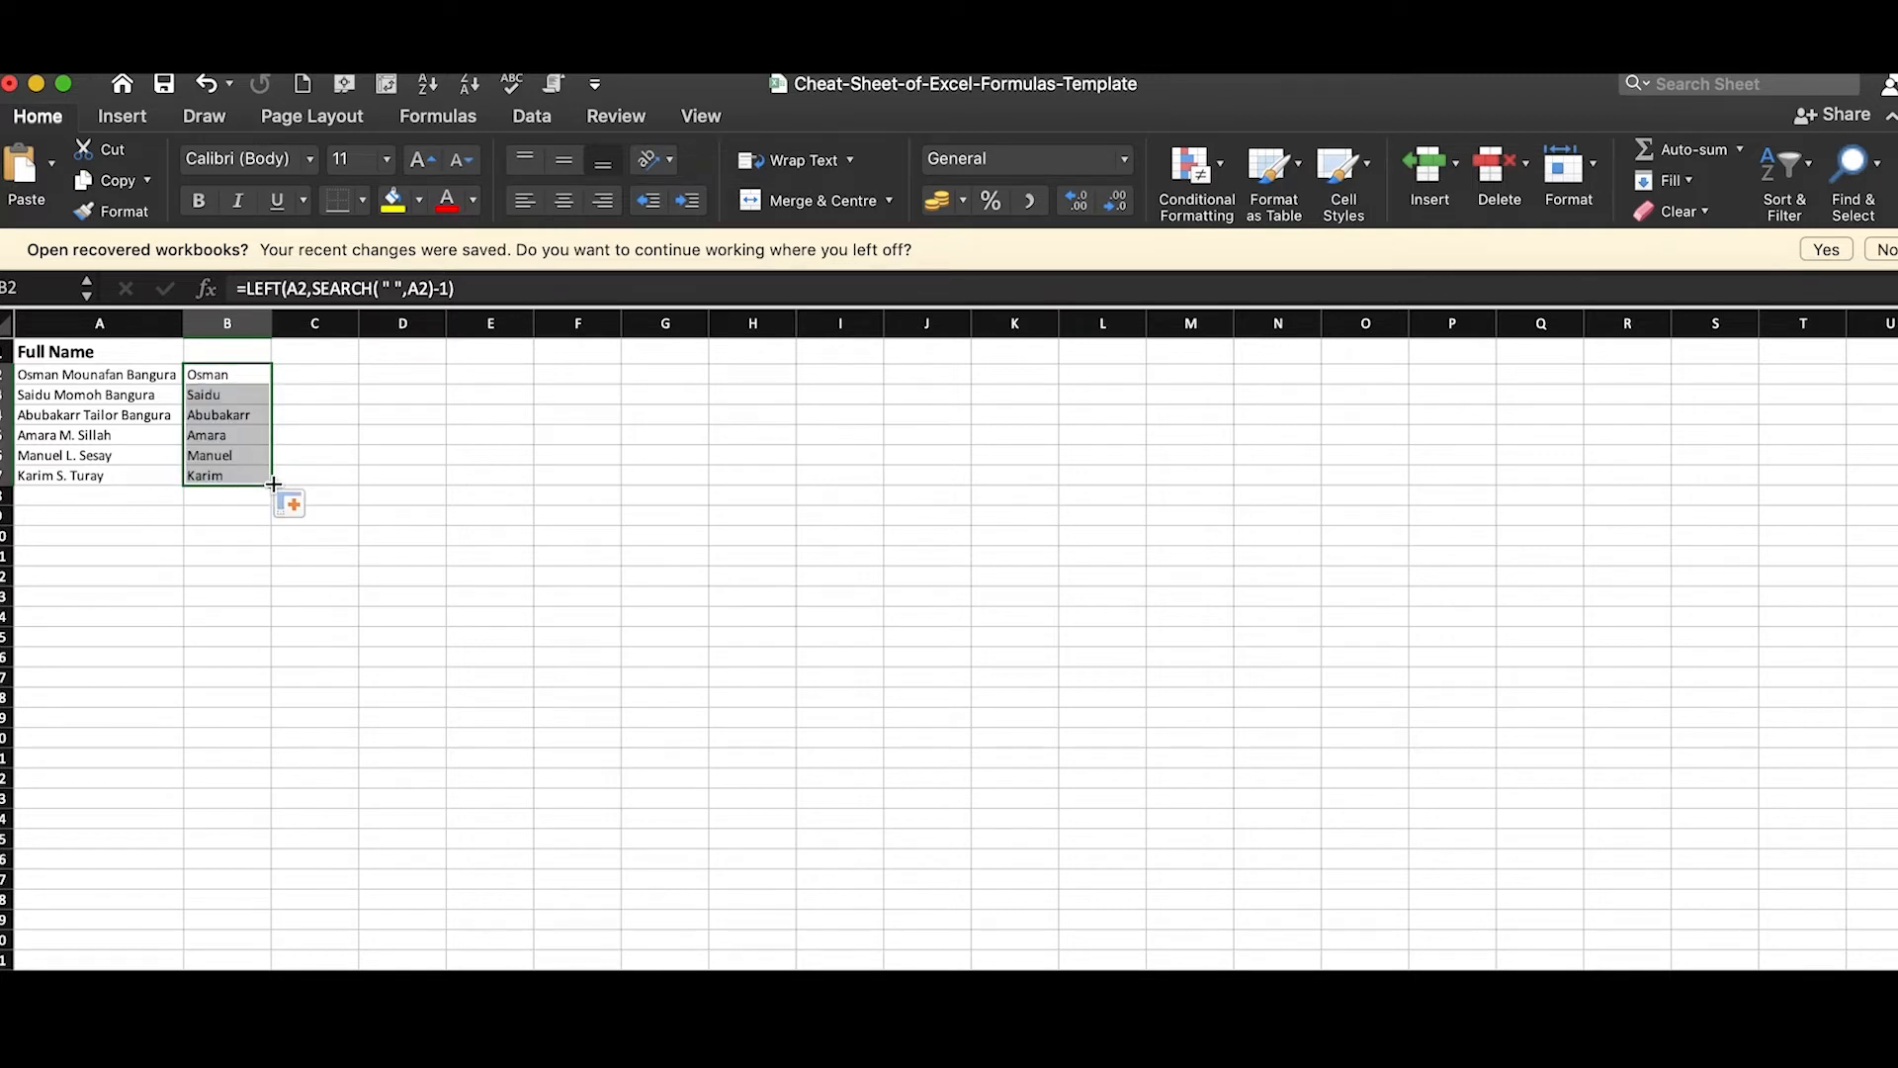
left_click(253, 549)
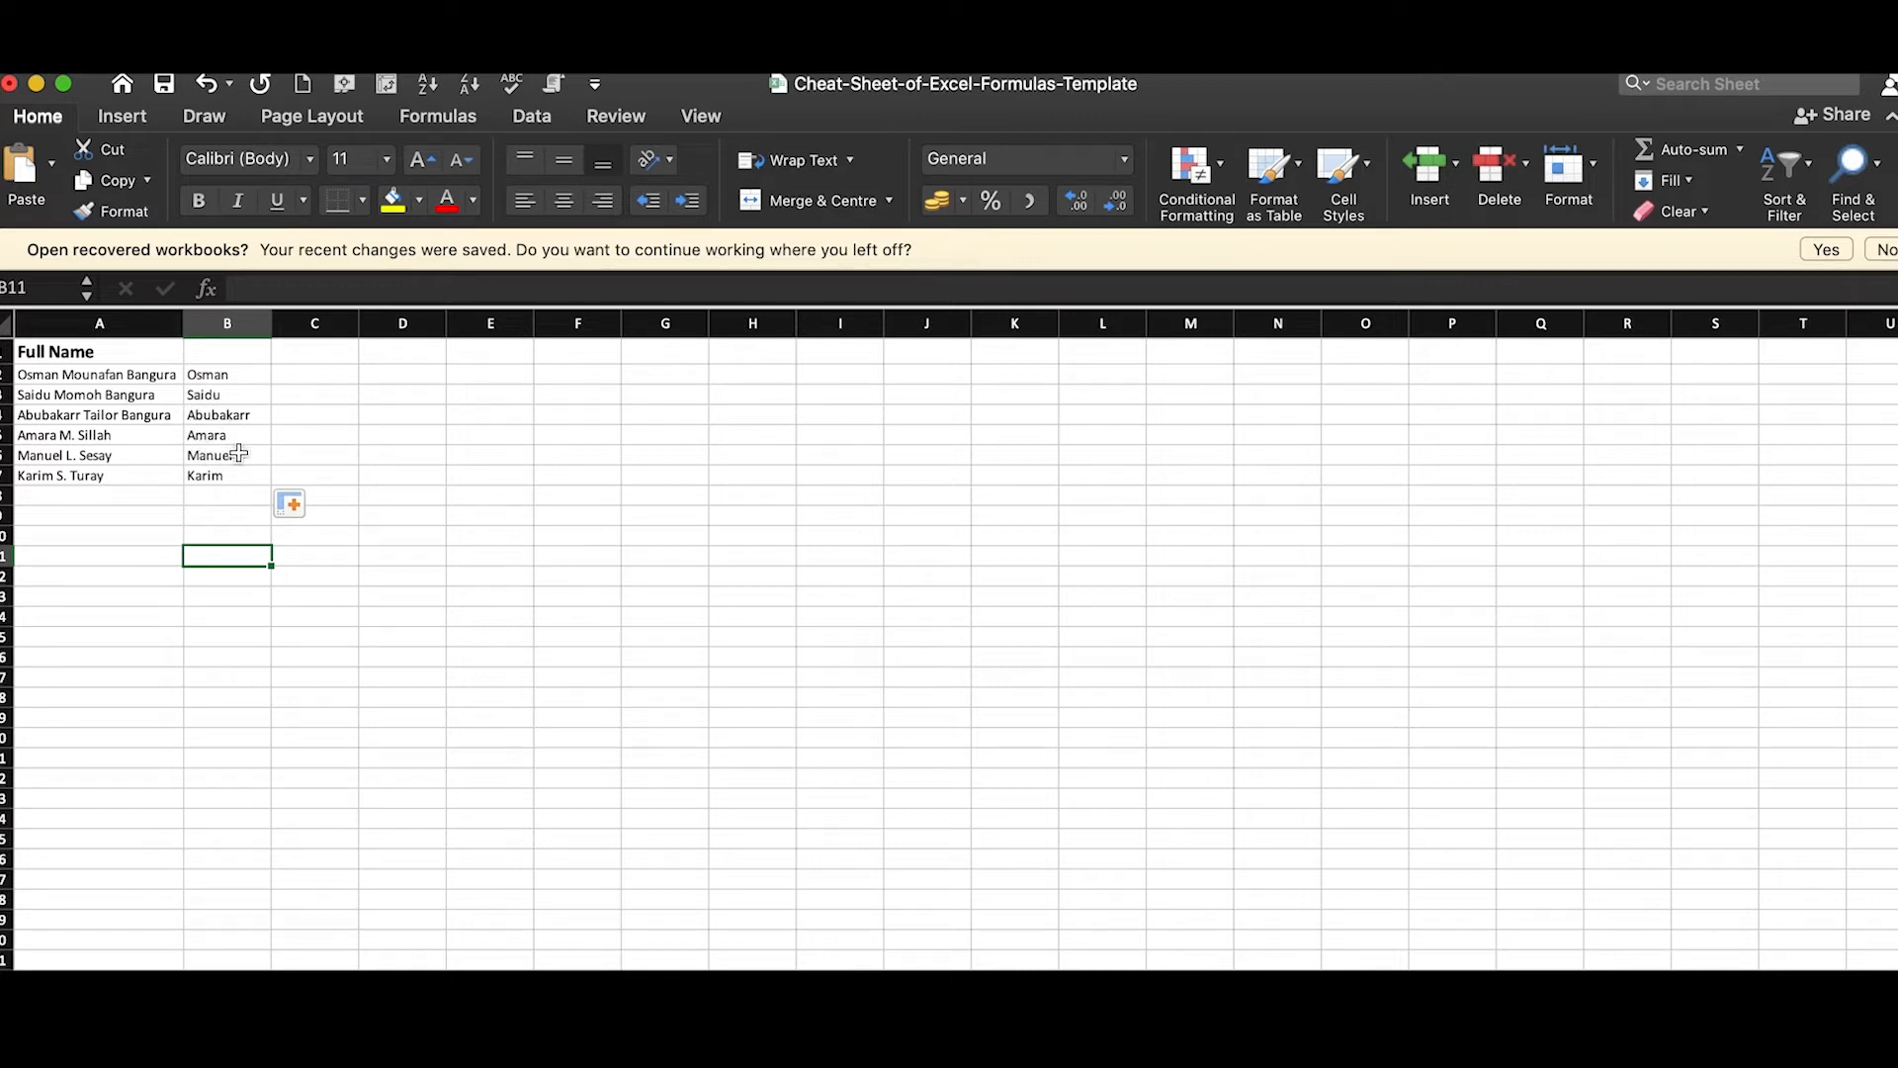
left_click(361, 787)
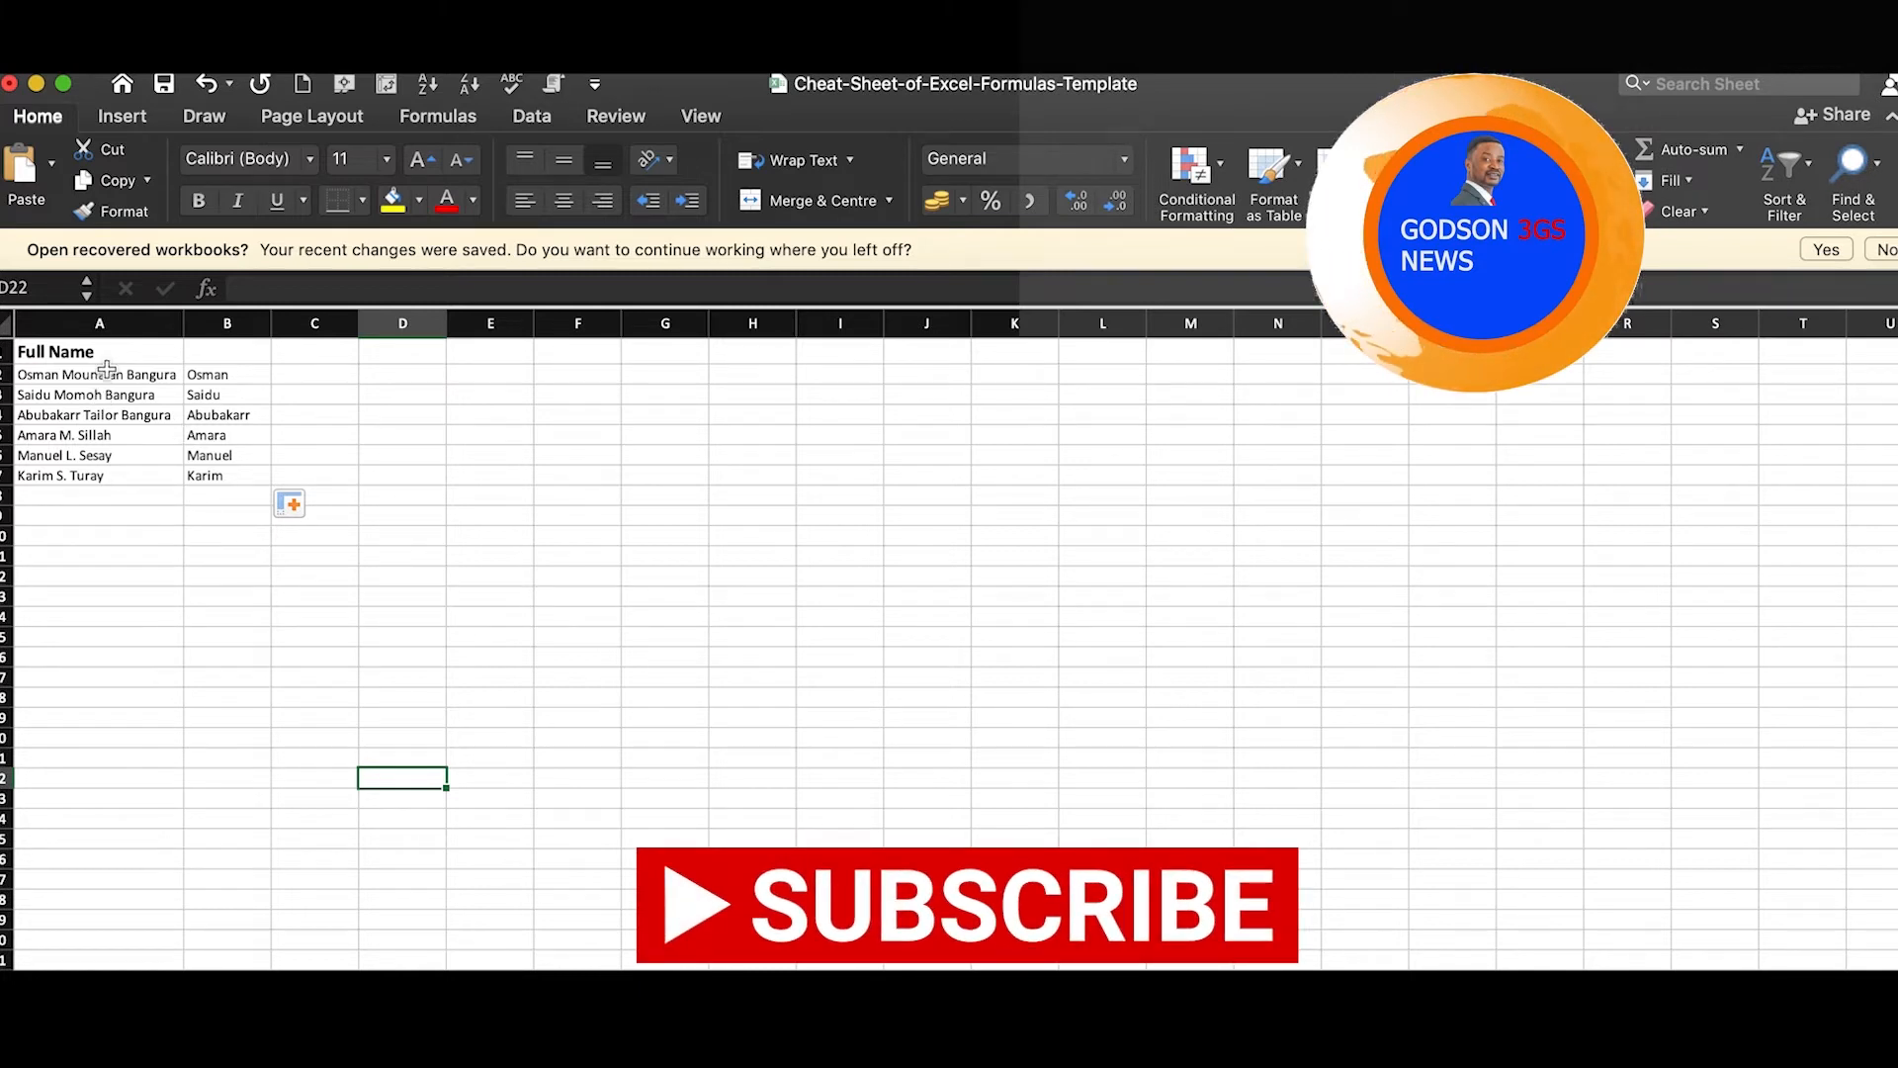
Copy the Full Name header from A1 into B1 and change its text to First Name
left_click(158, 356)
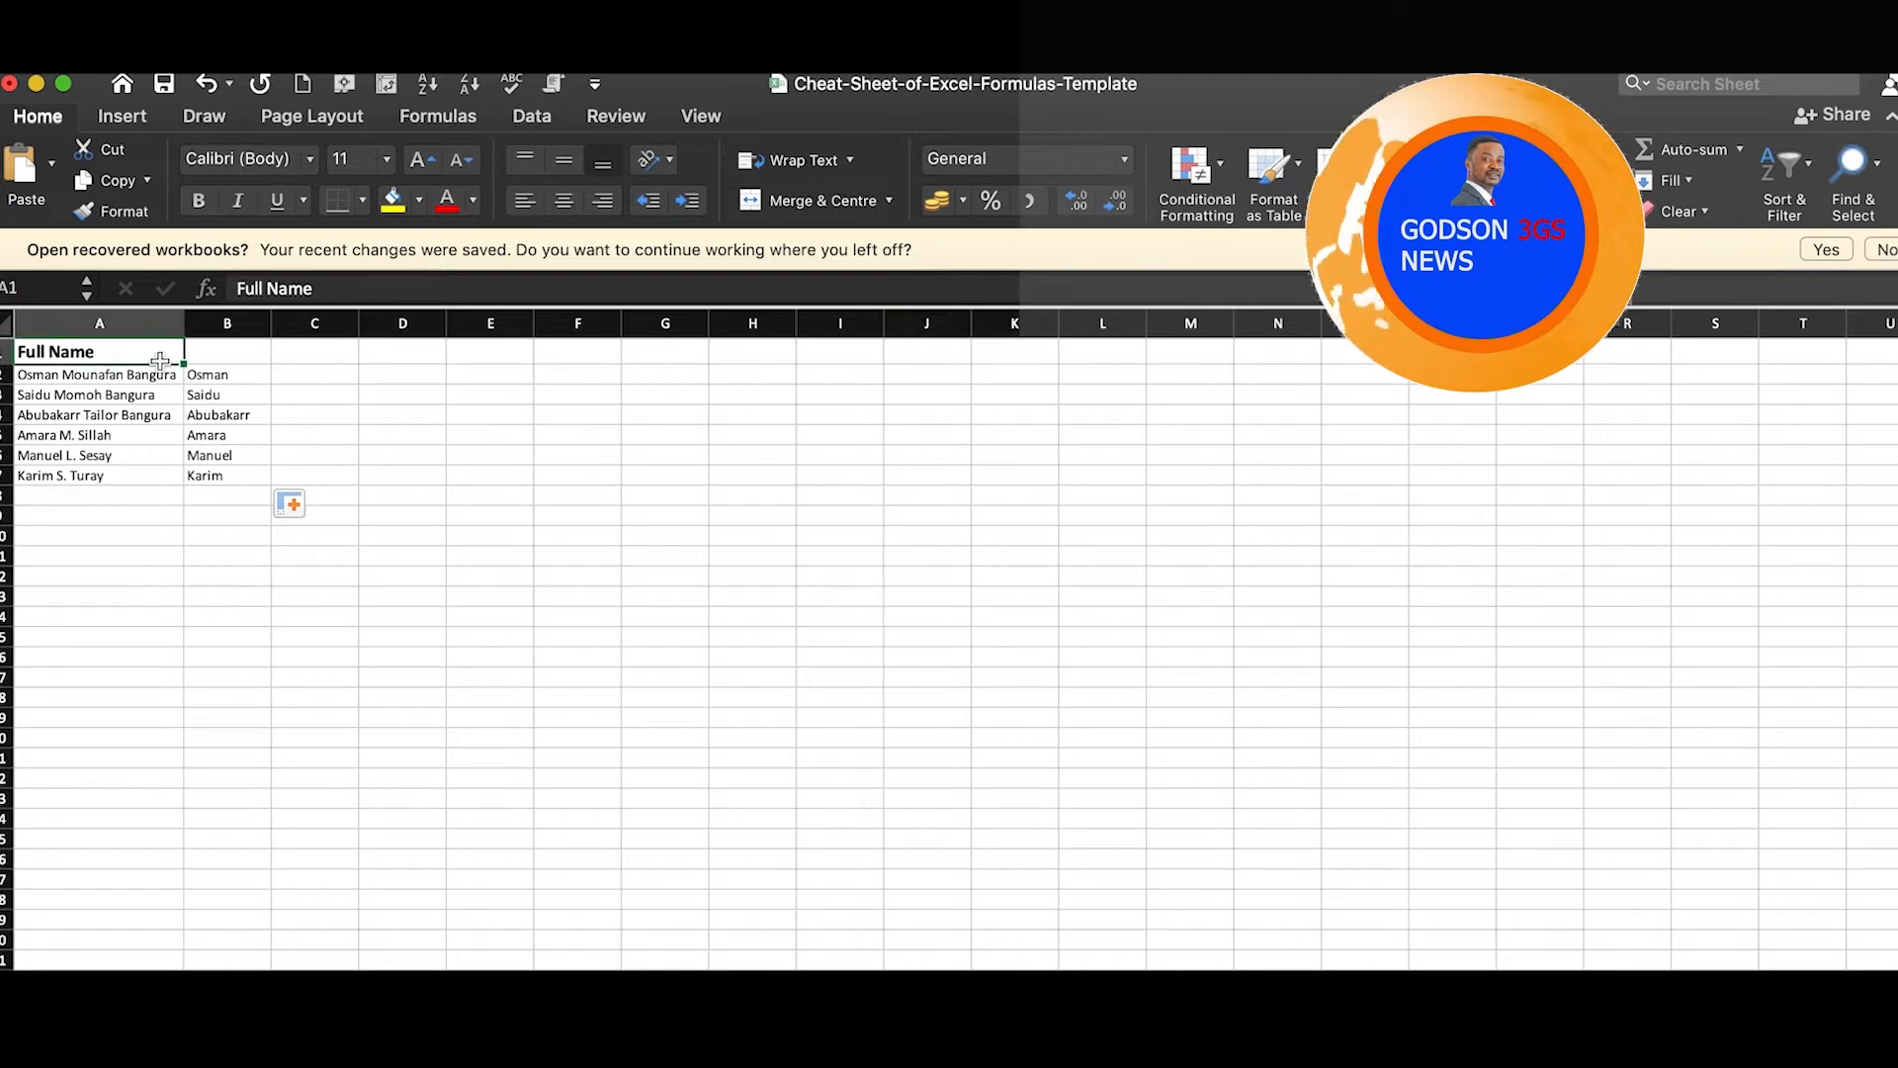
left_click_drag(184, 364, 280, 366)
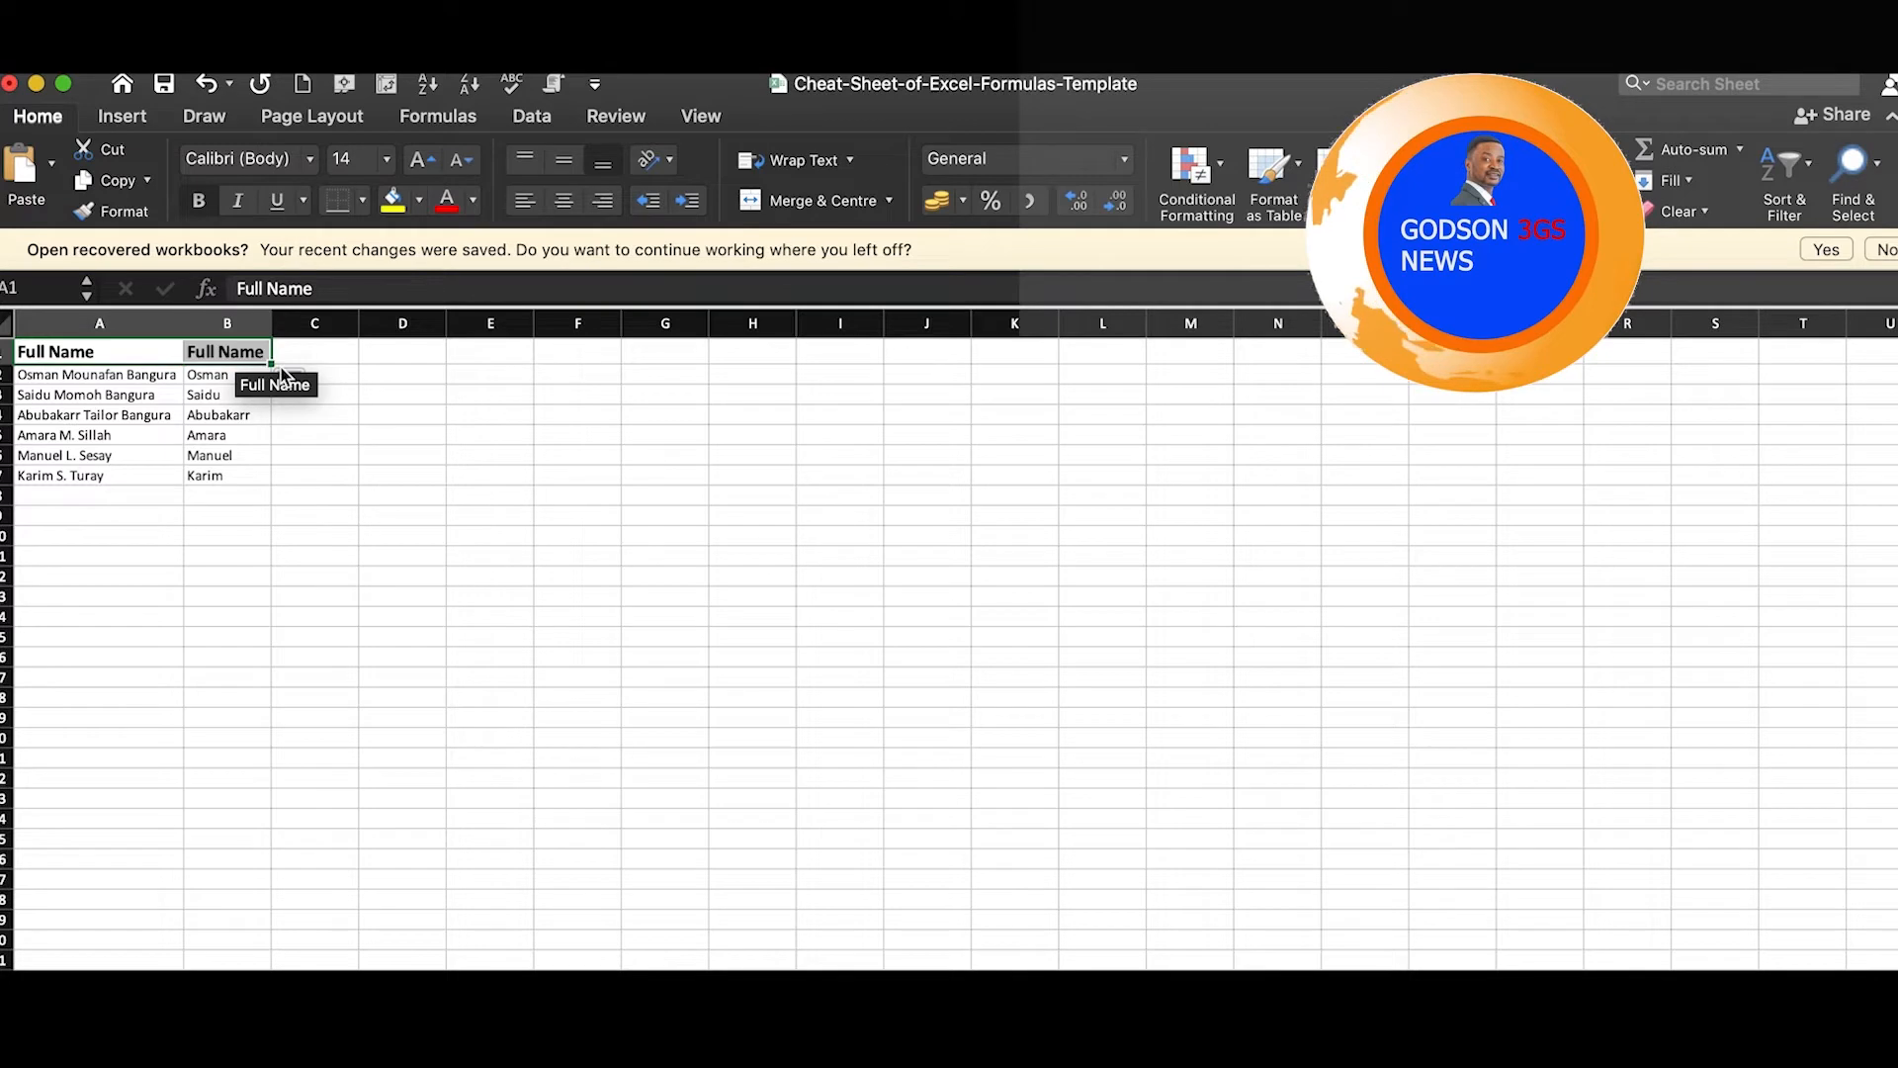
left_click(226, 351)
double_click(231, 353)
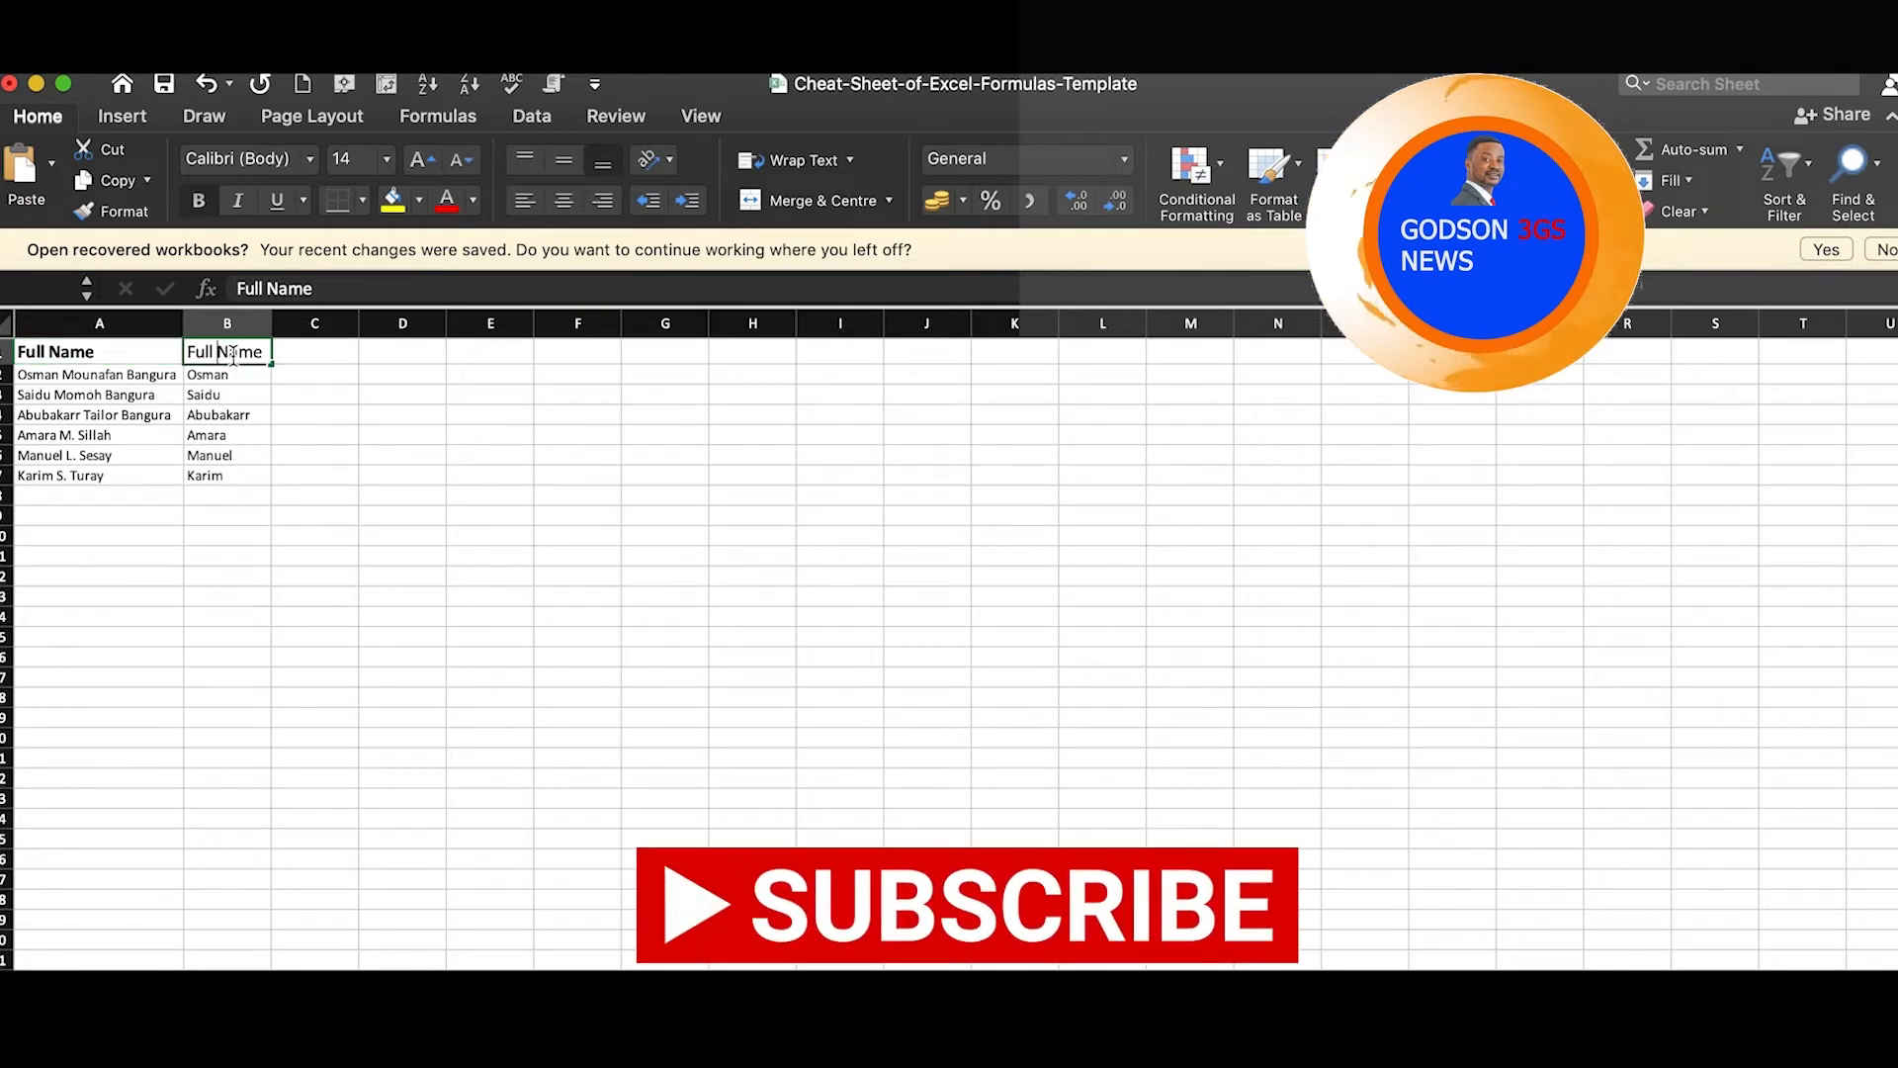
type("Fiir")
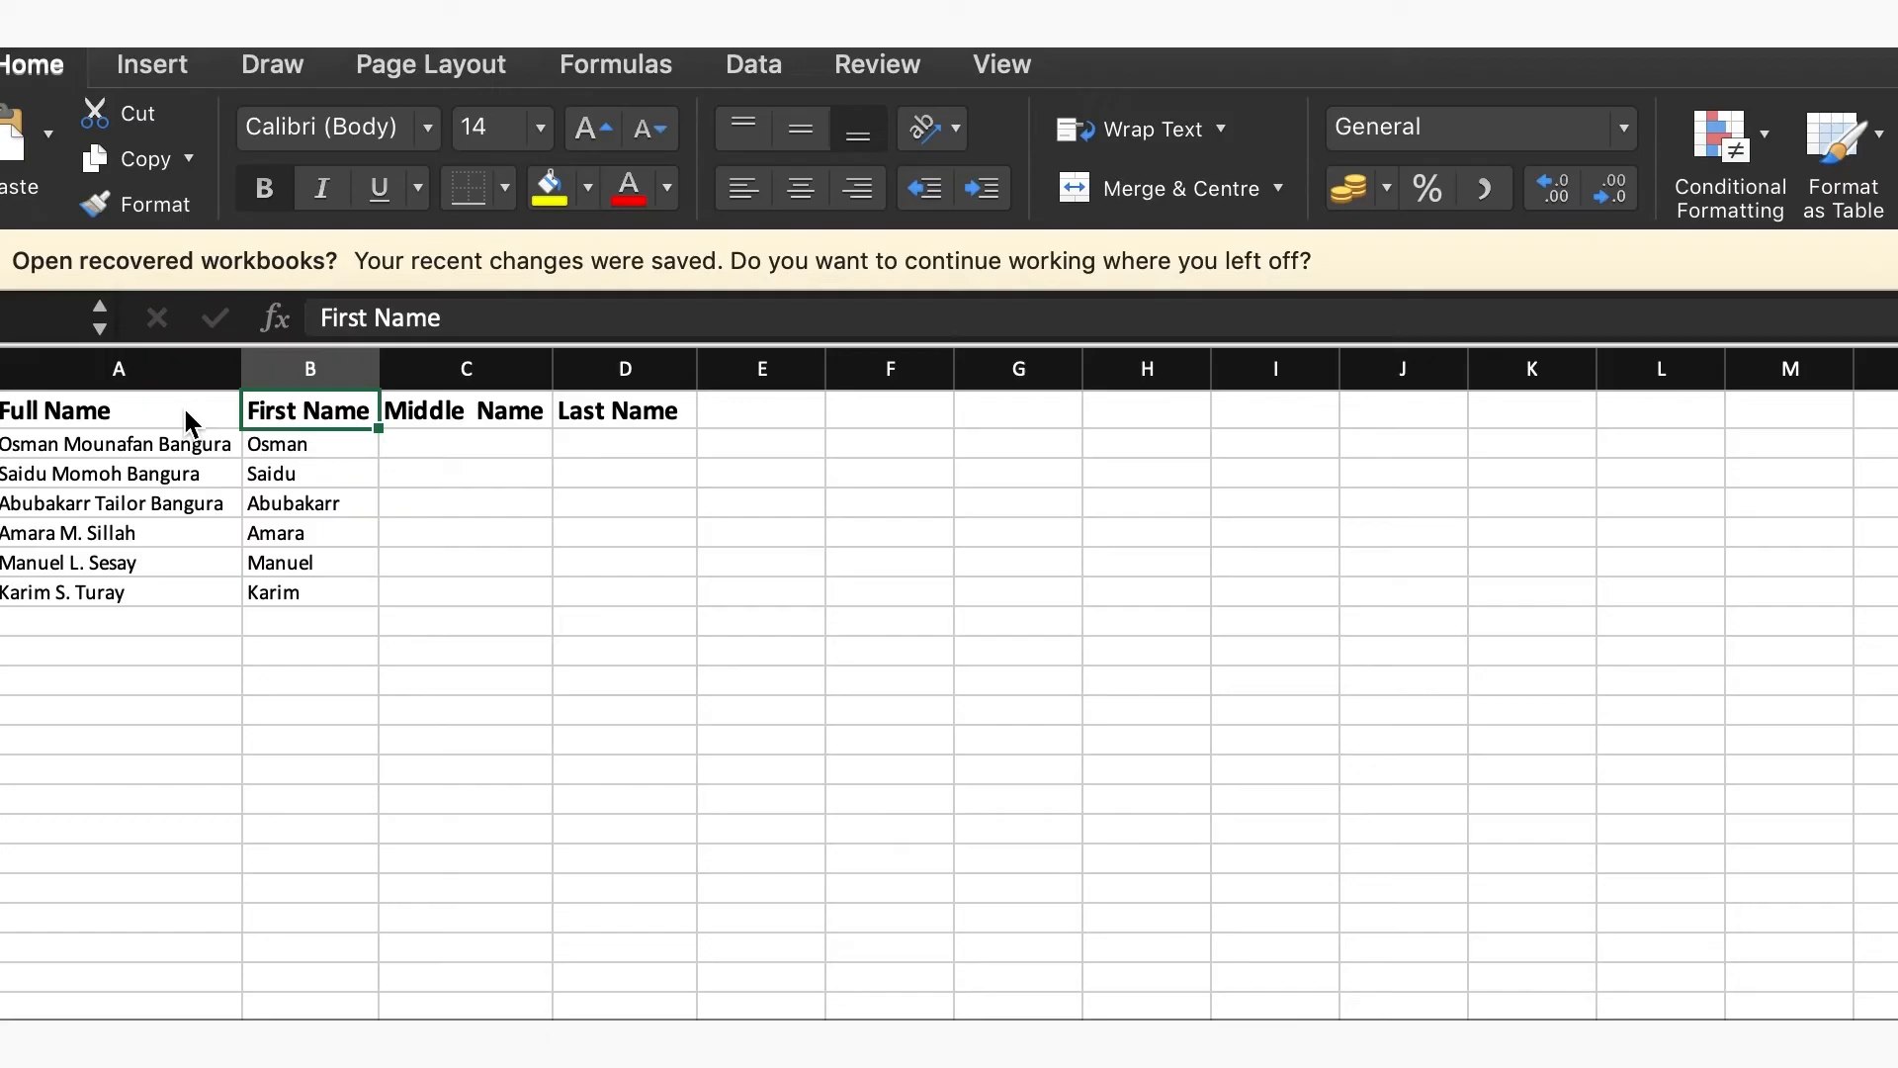
Begin the Last Name formula in cell D2 with =LEFT(A2,LEN(A2)-
key("Right")
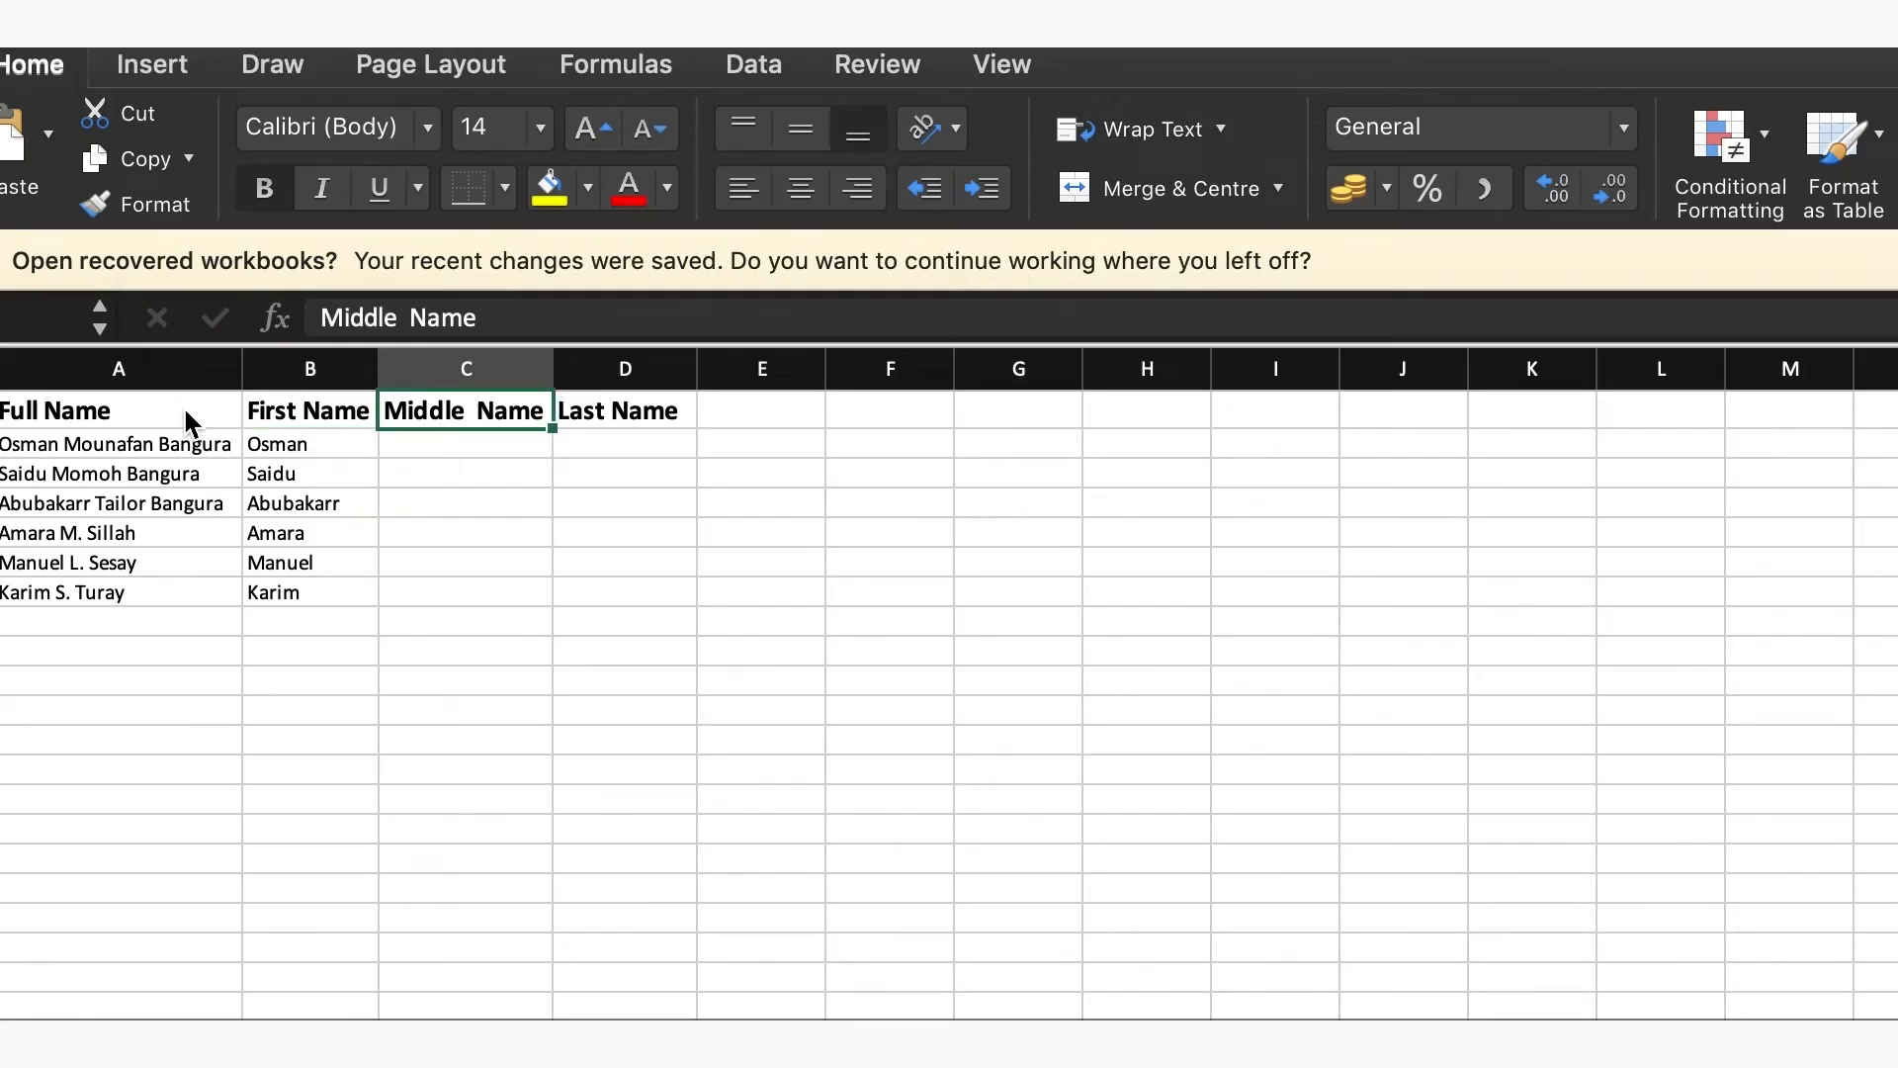
key("Right")
key("Down")
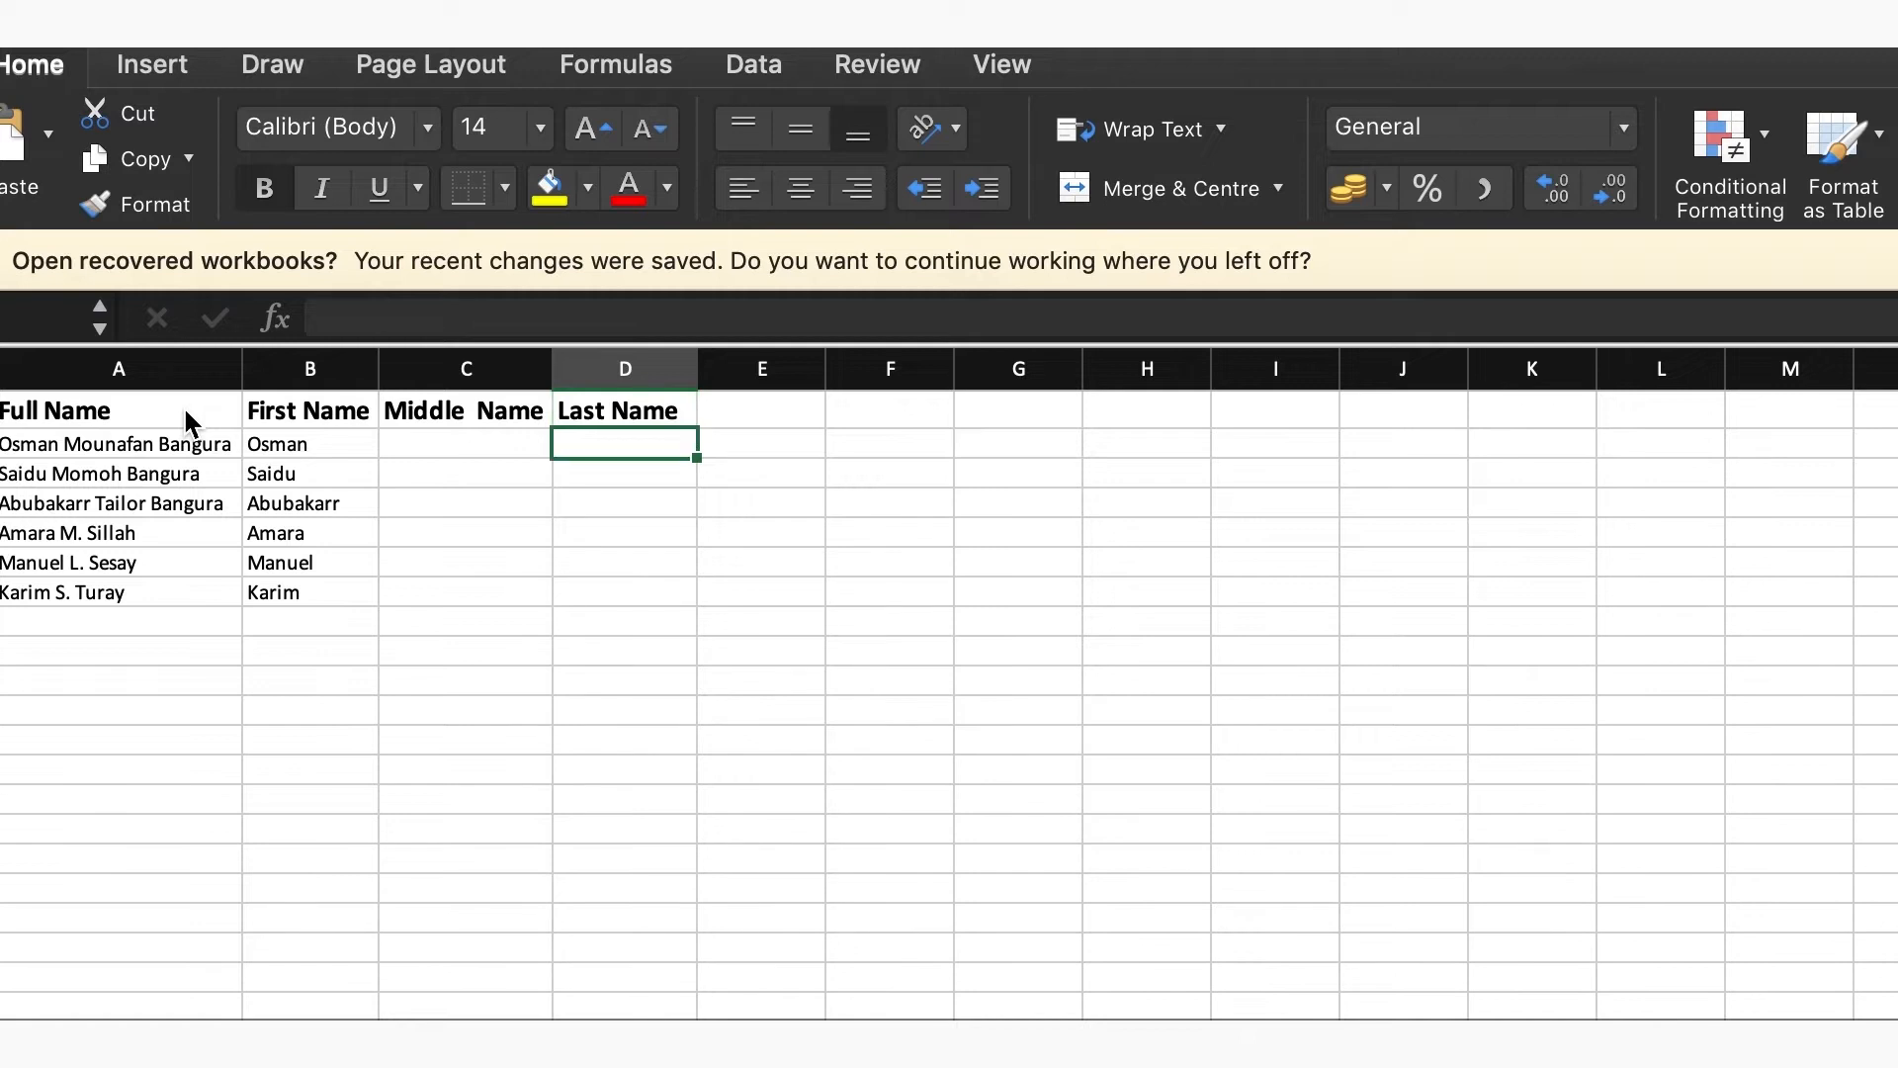
type("=")
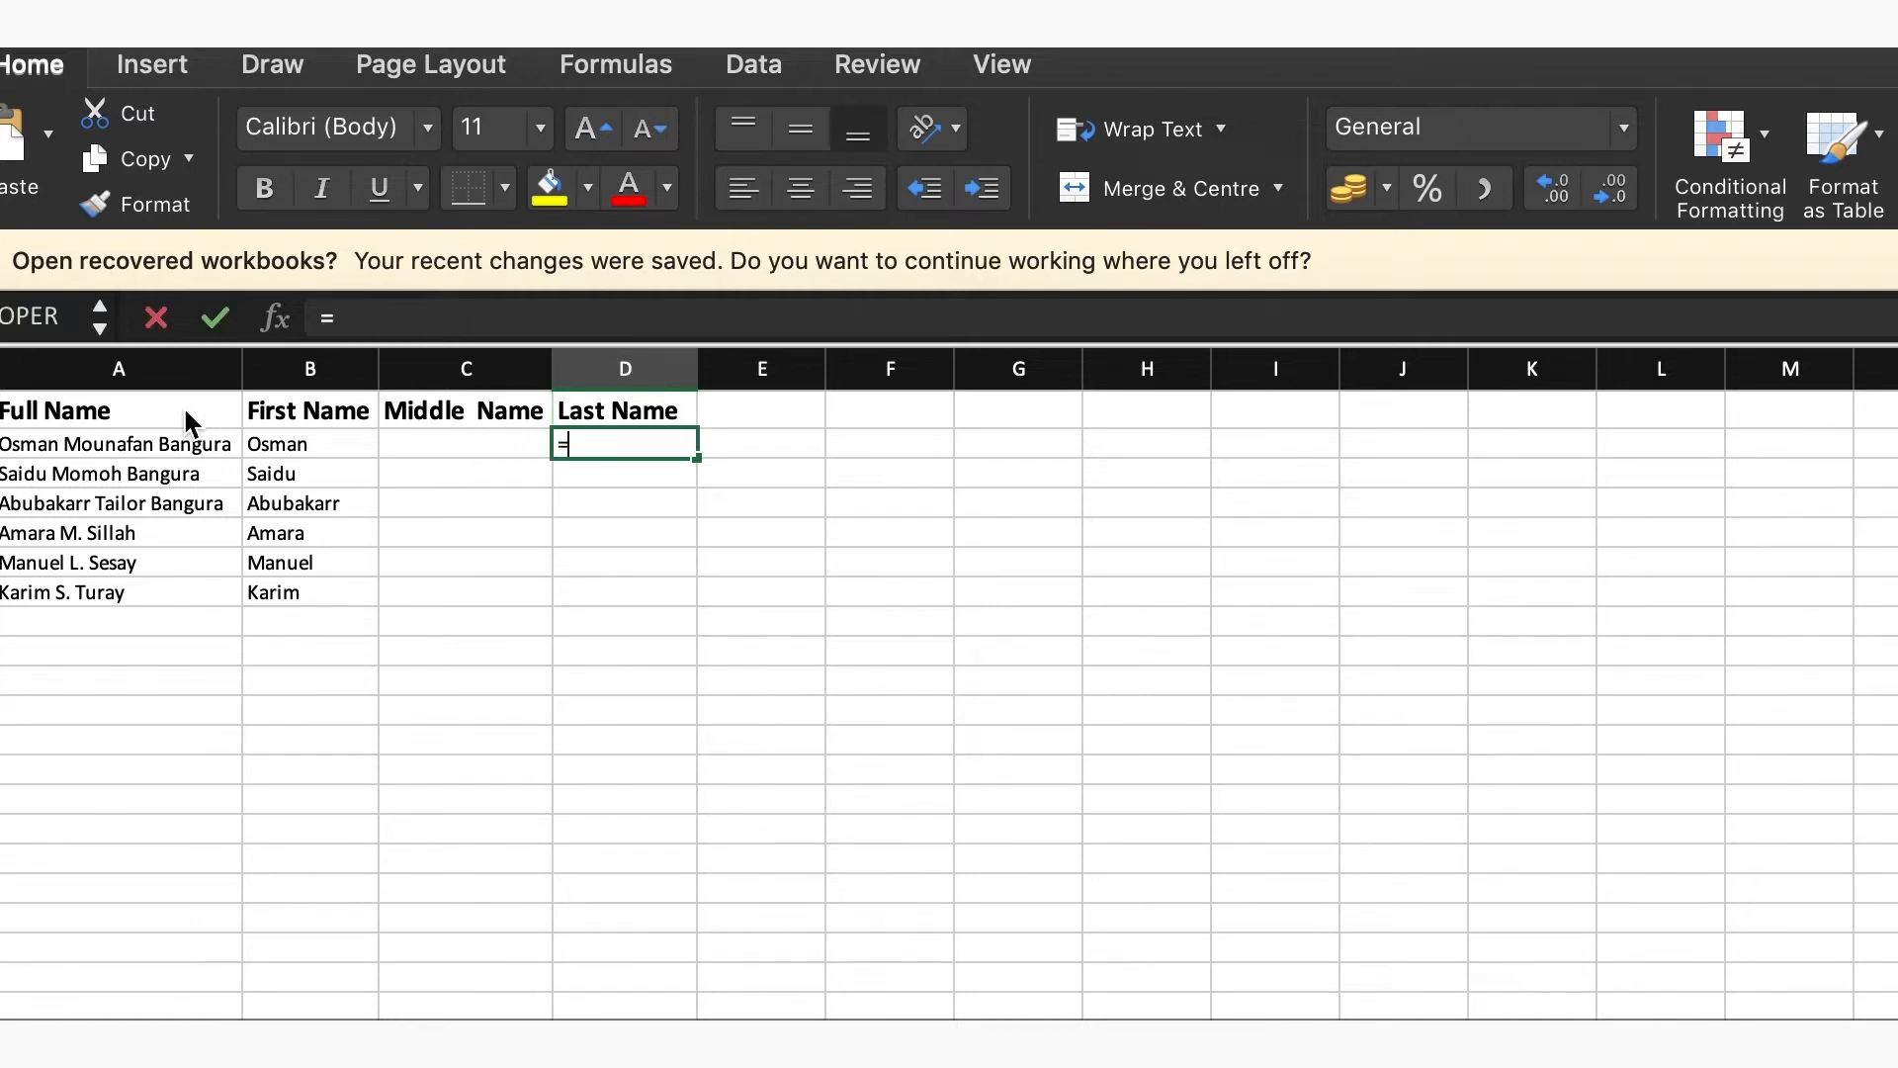
type("LEFT")
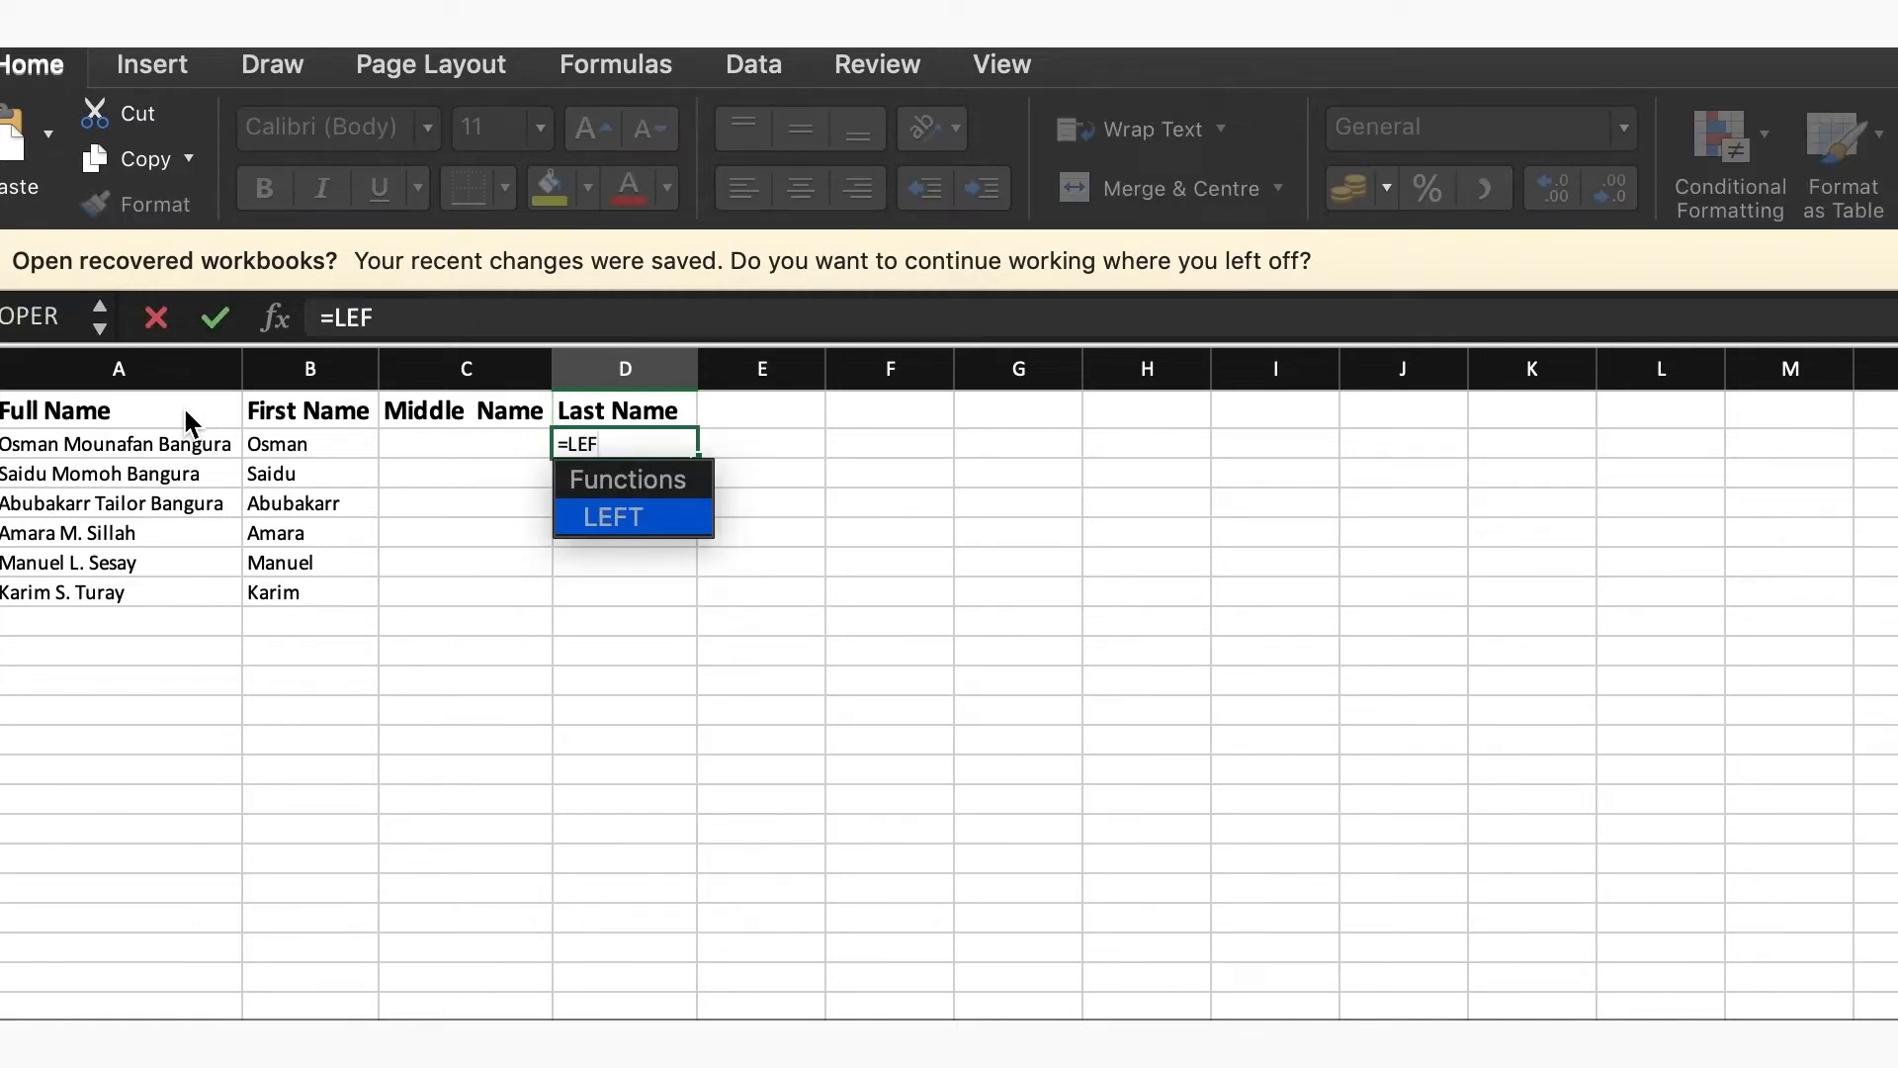
double_click(610, 518)
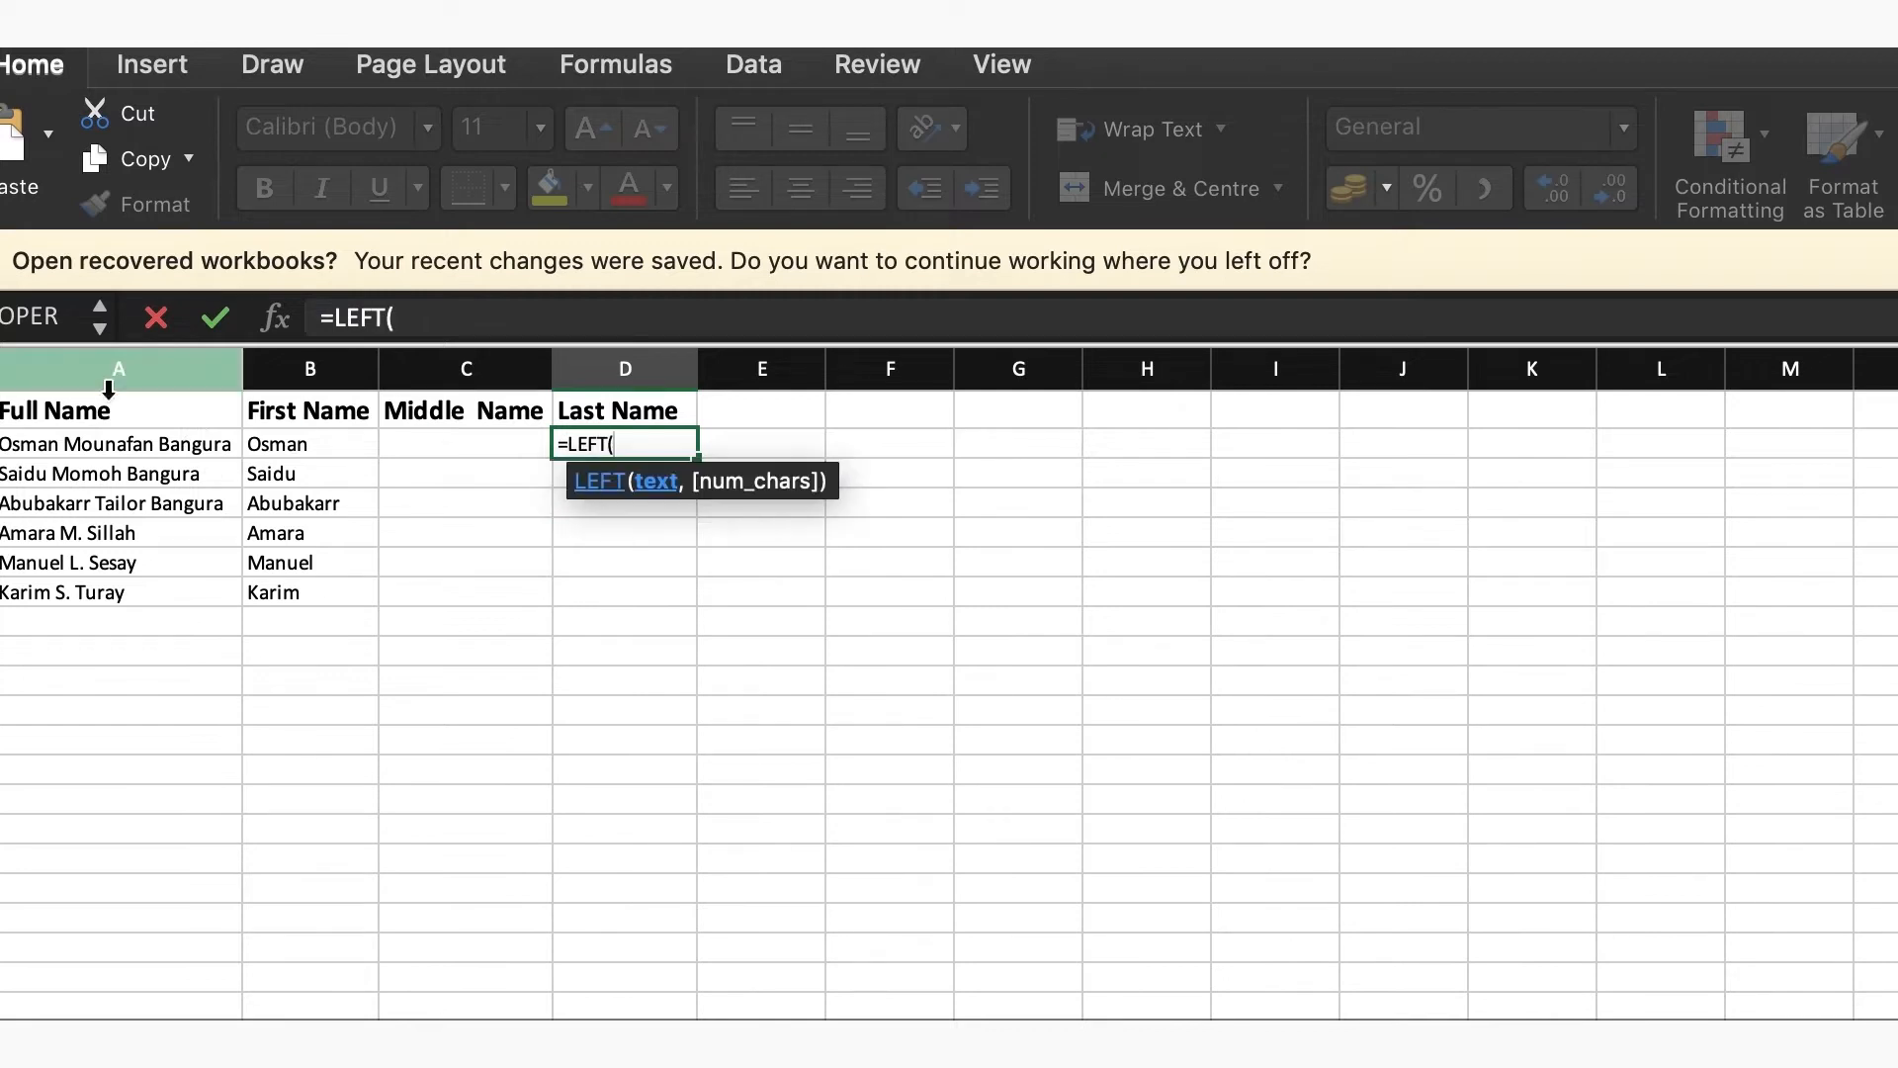
left_click(74, 445)
type(",LEN")
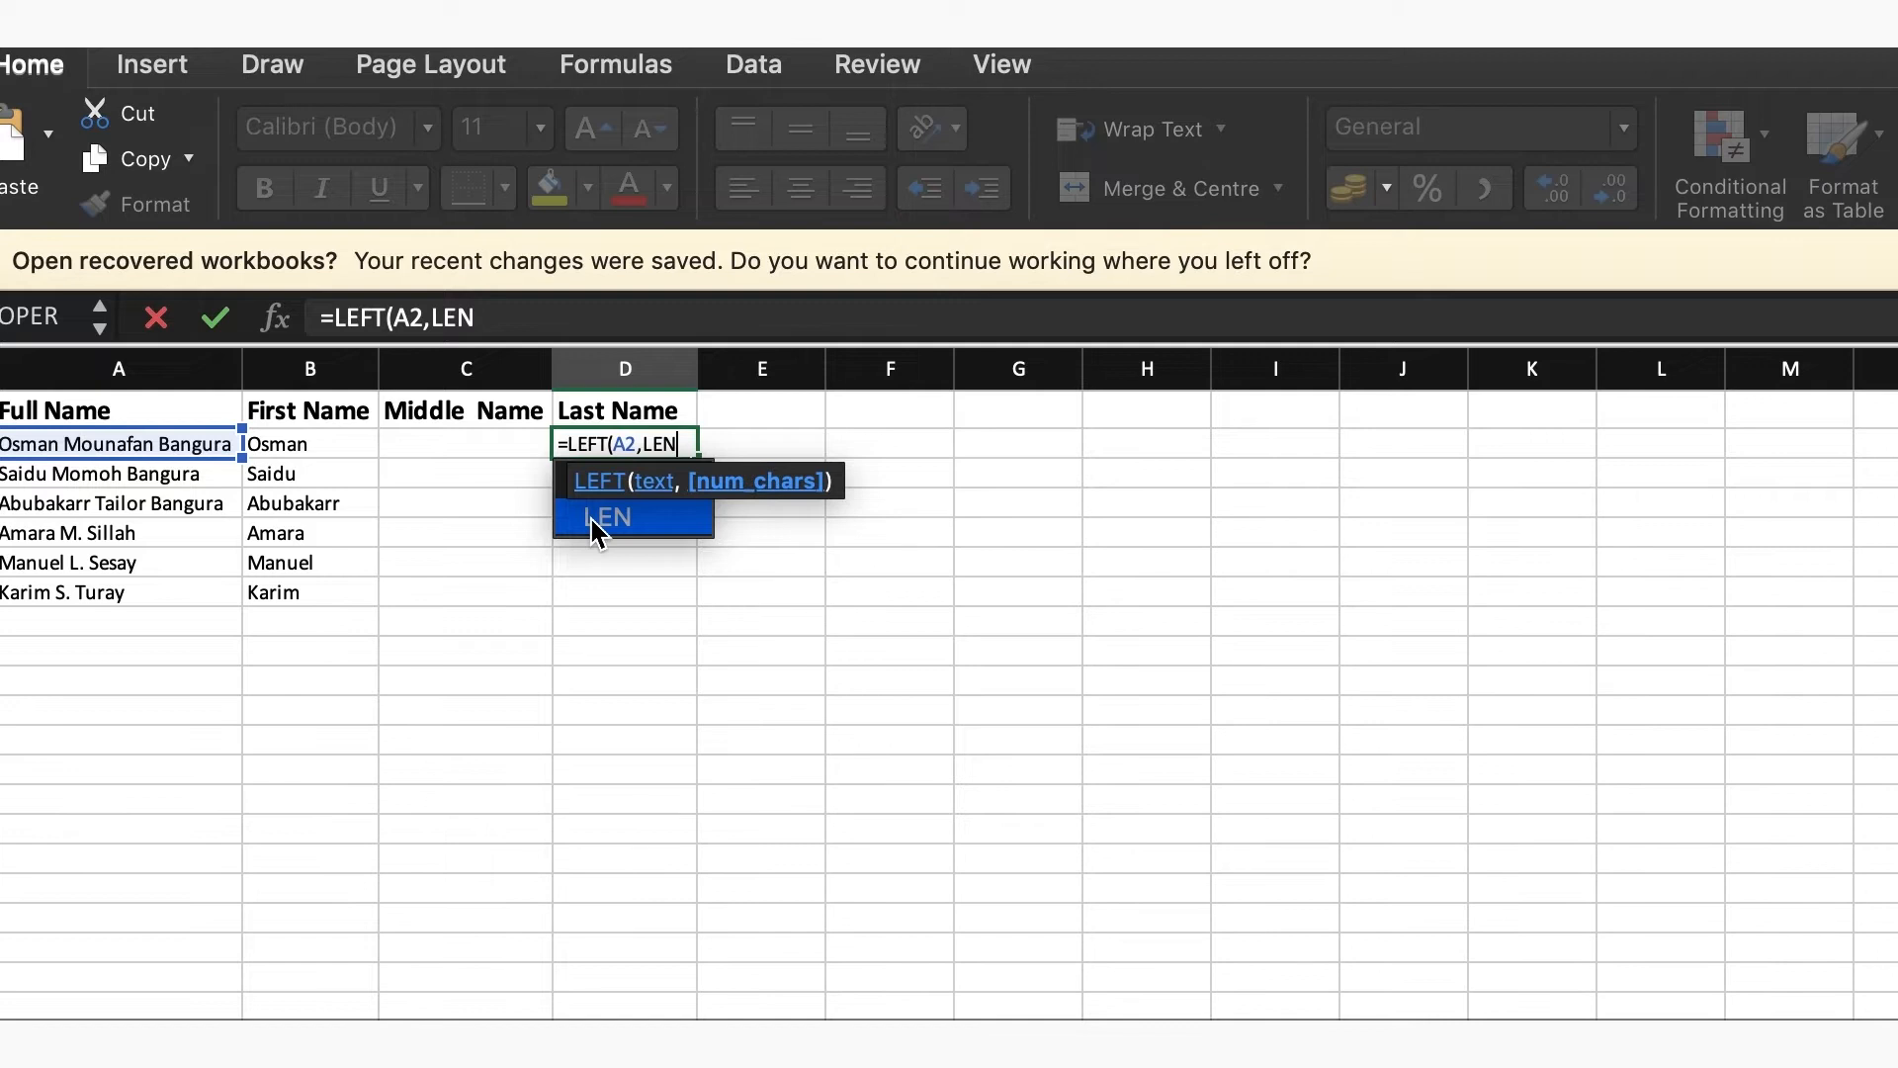
double_click(598, 531)
type("A2")
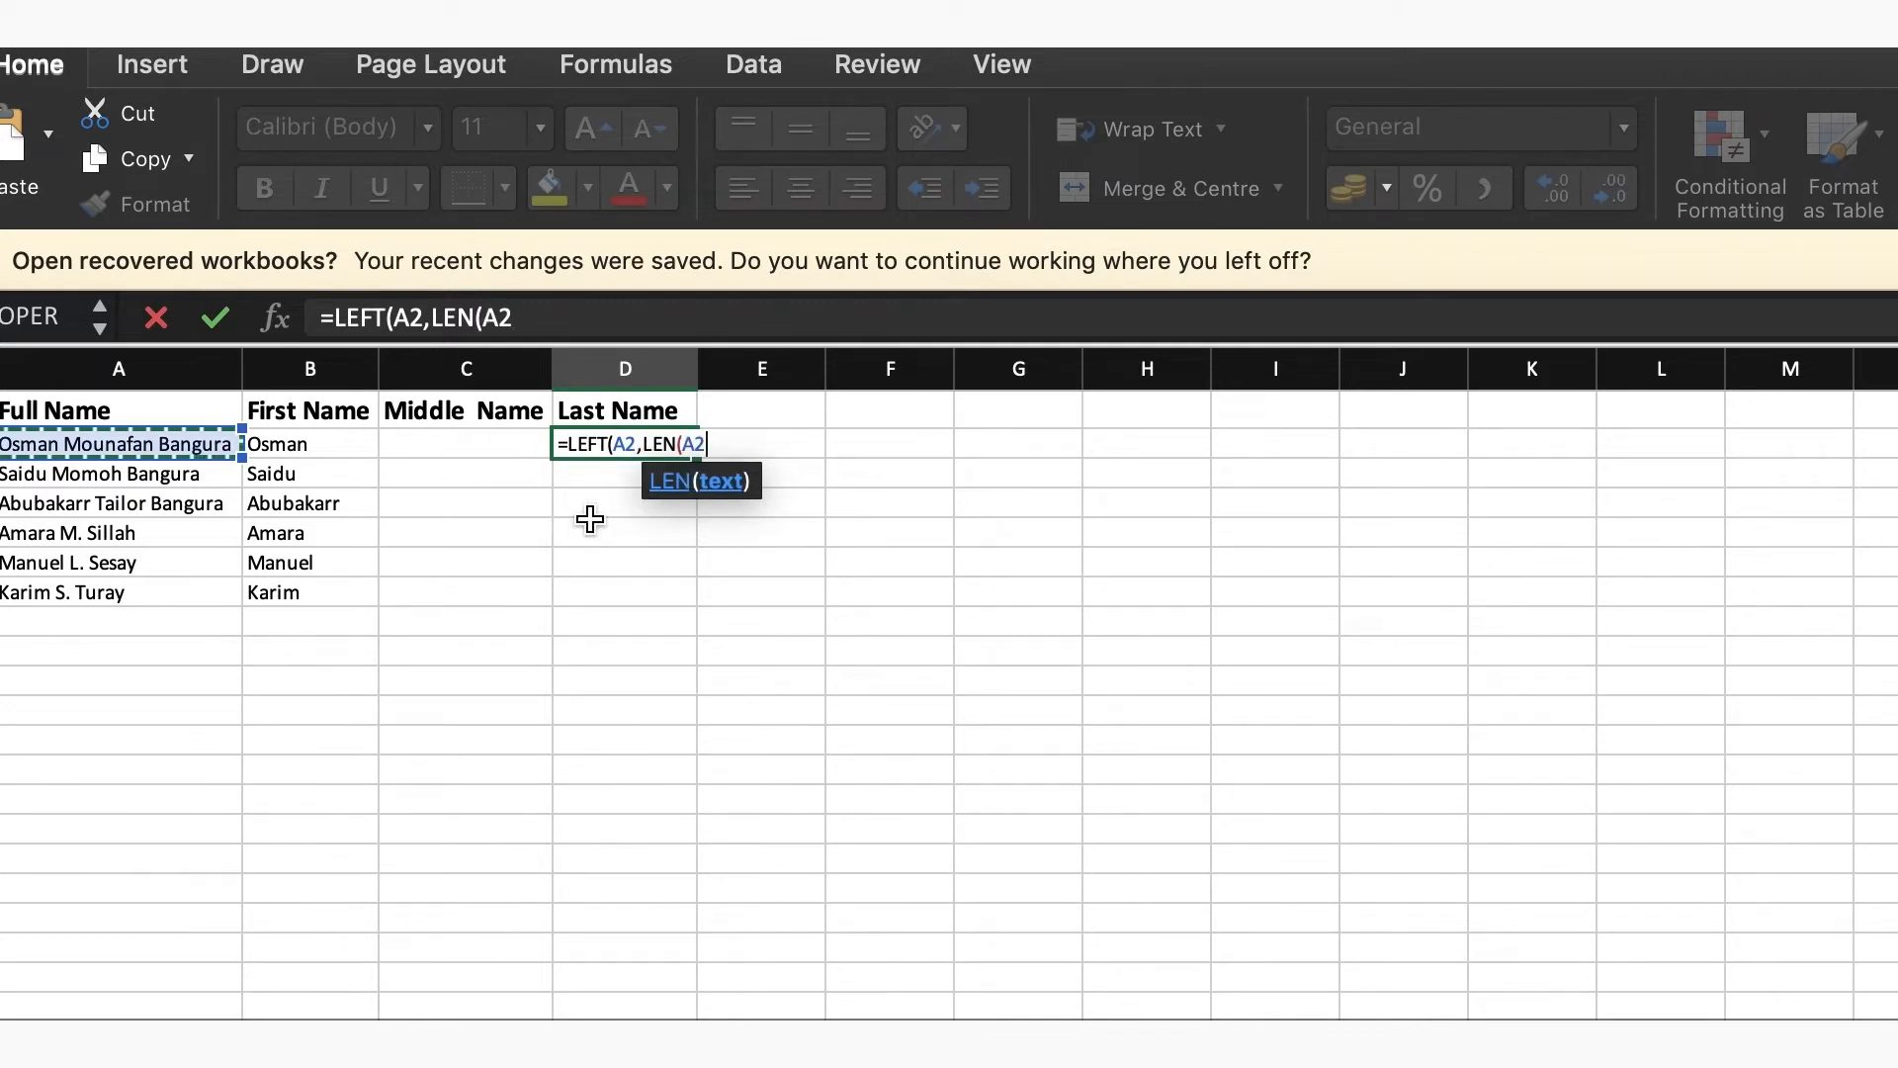
type(")-")
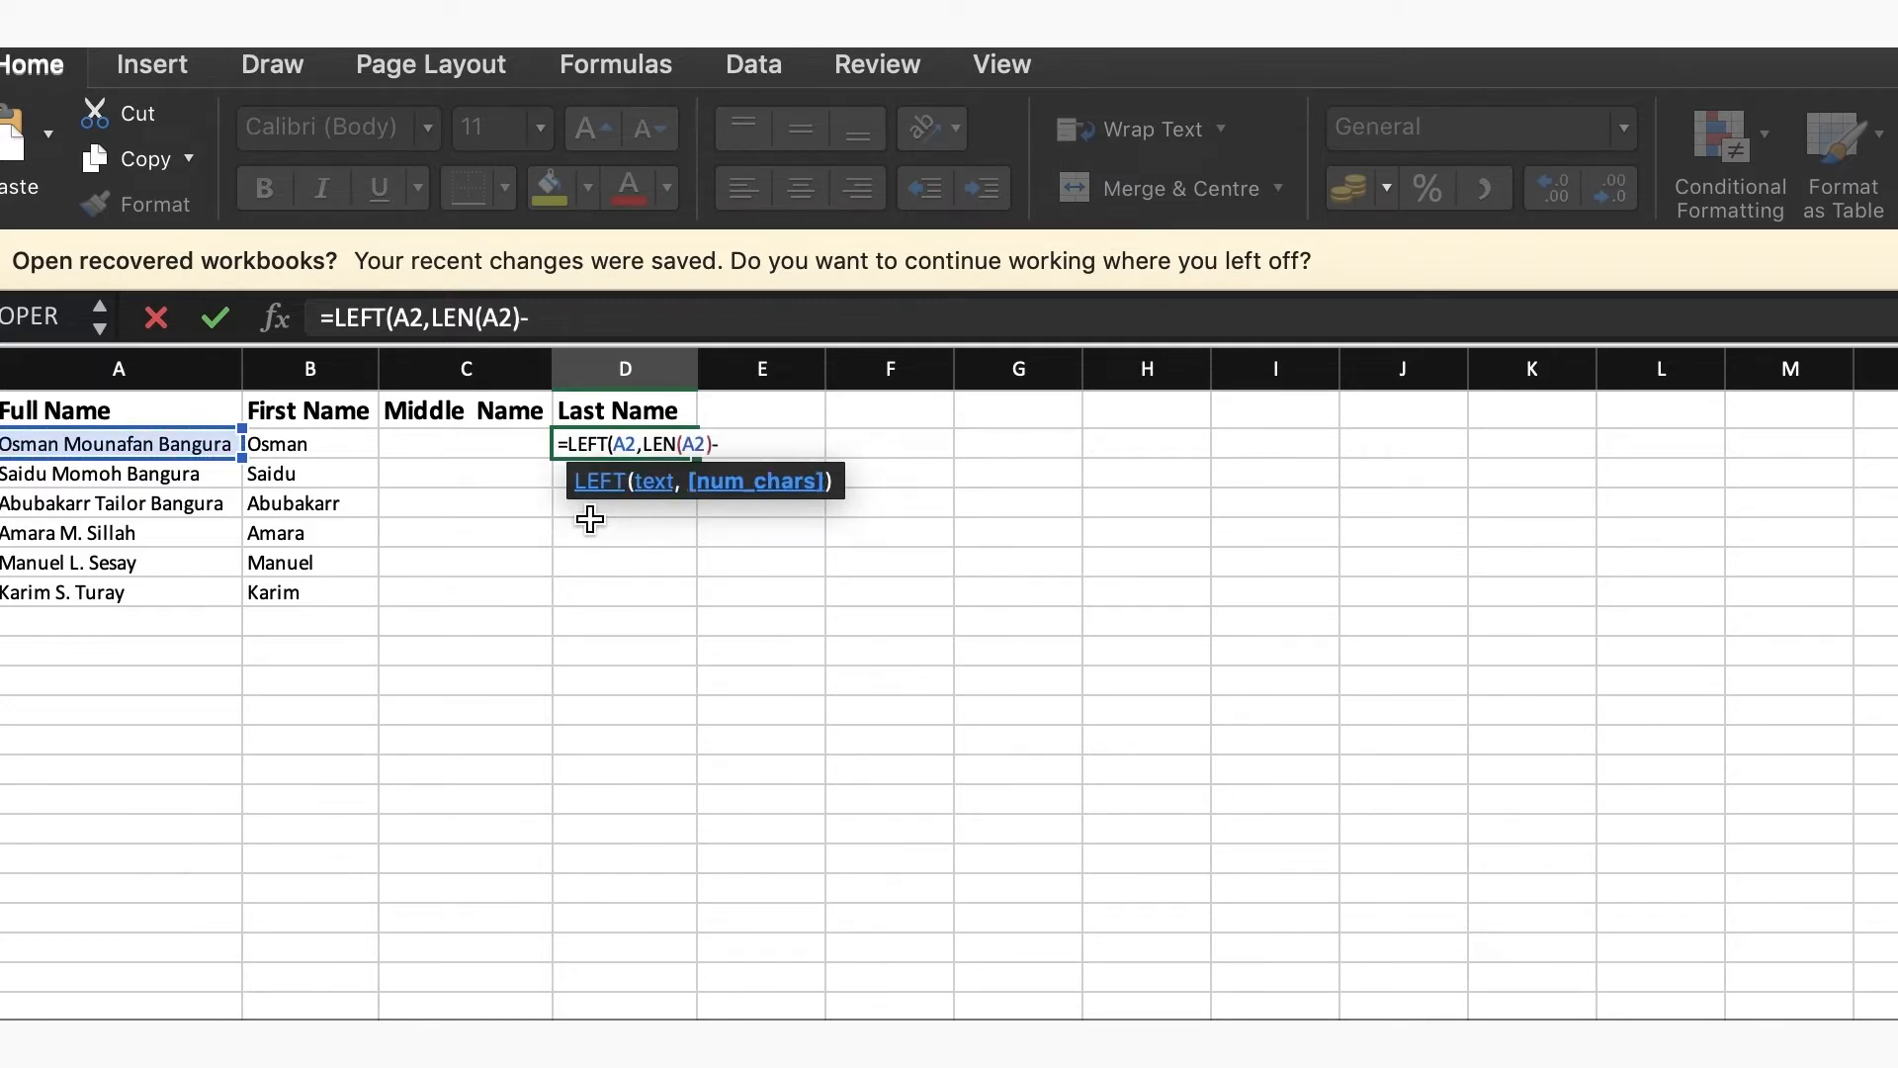
type("SEAR")
Continue the D2 formula with a SEARCH function that uses "@" as its find text
double_click(599, 524)
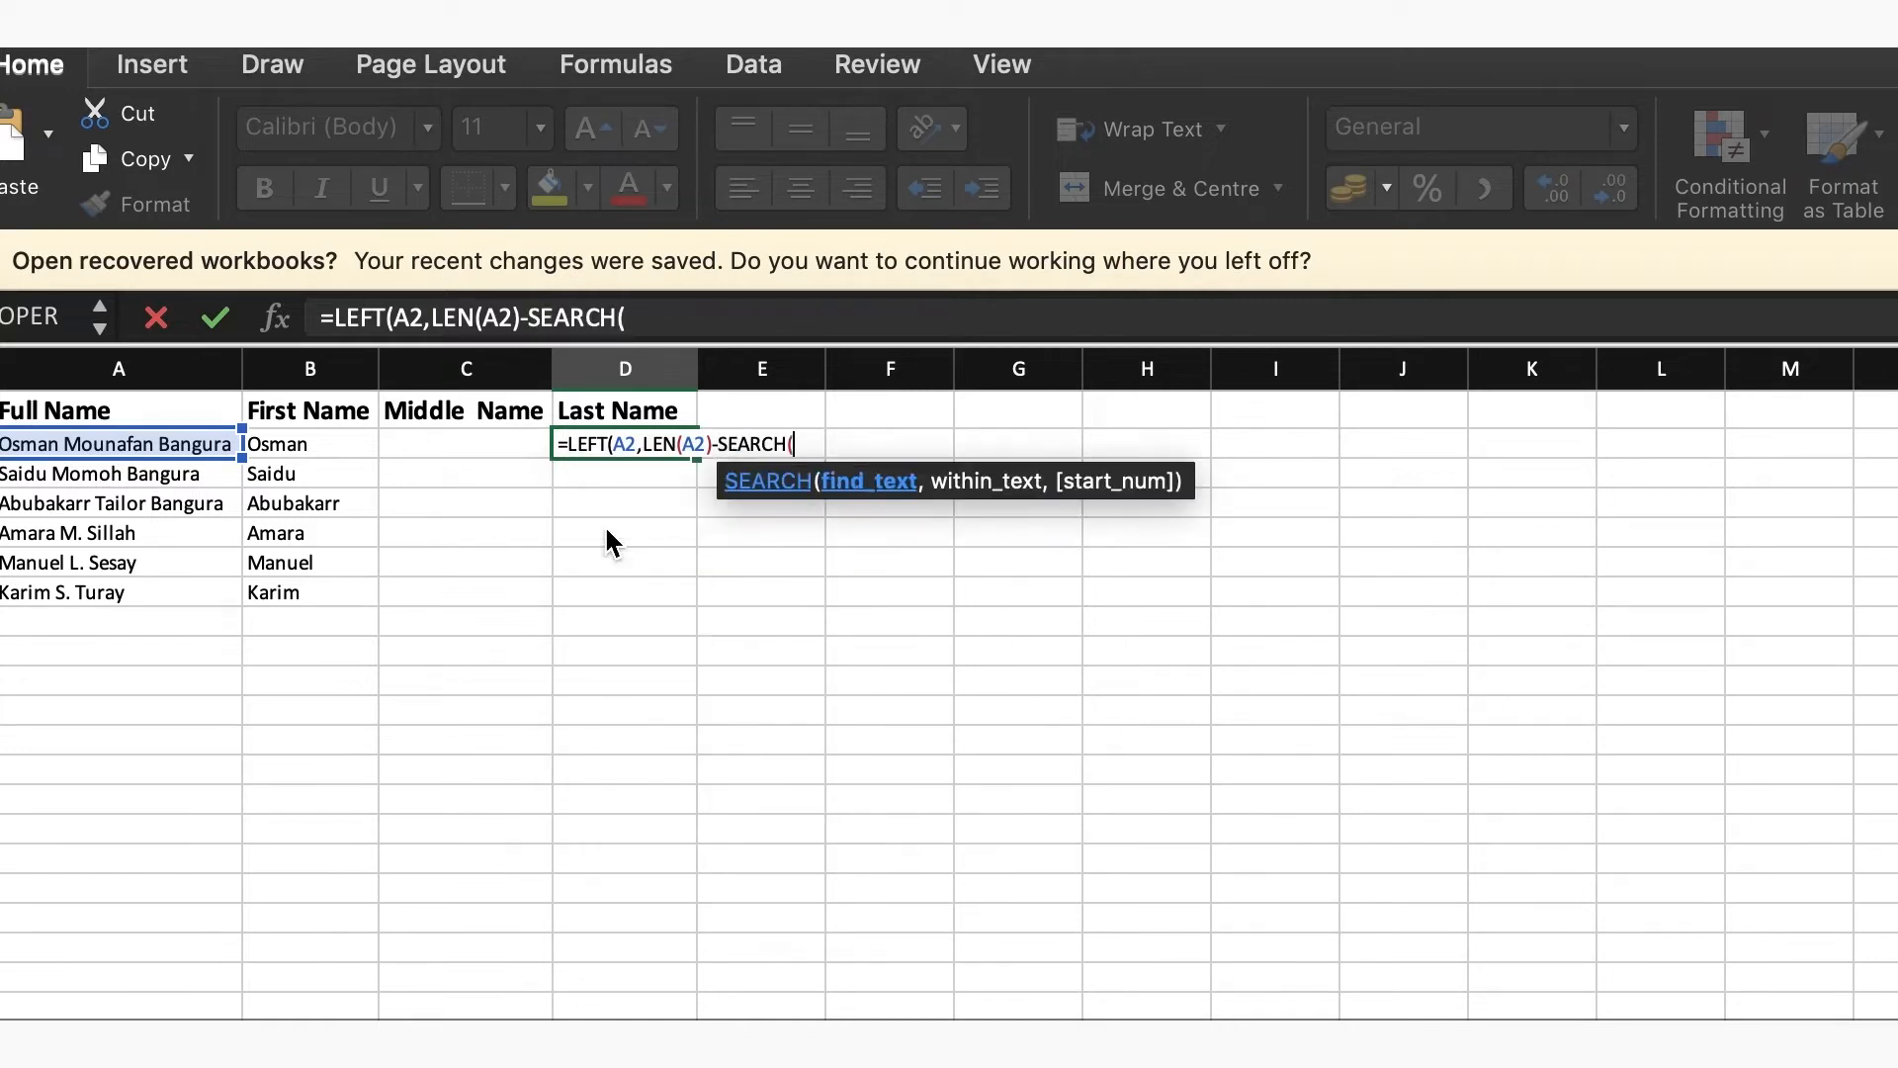
type("\"@\",")
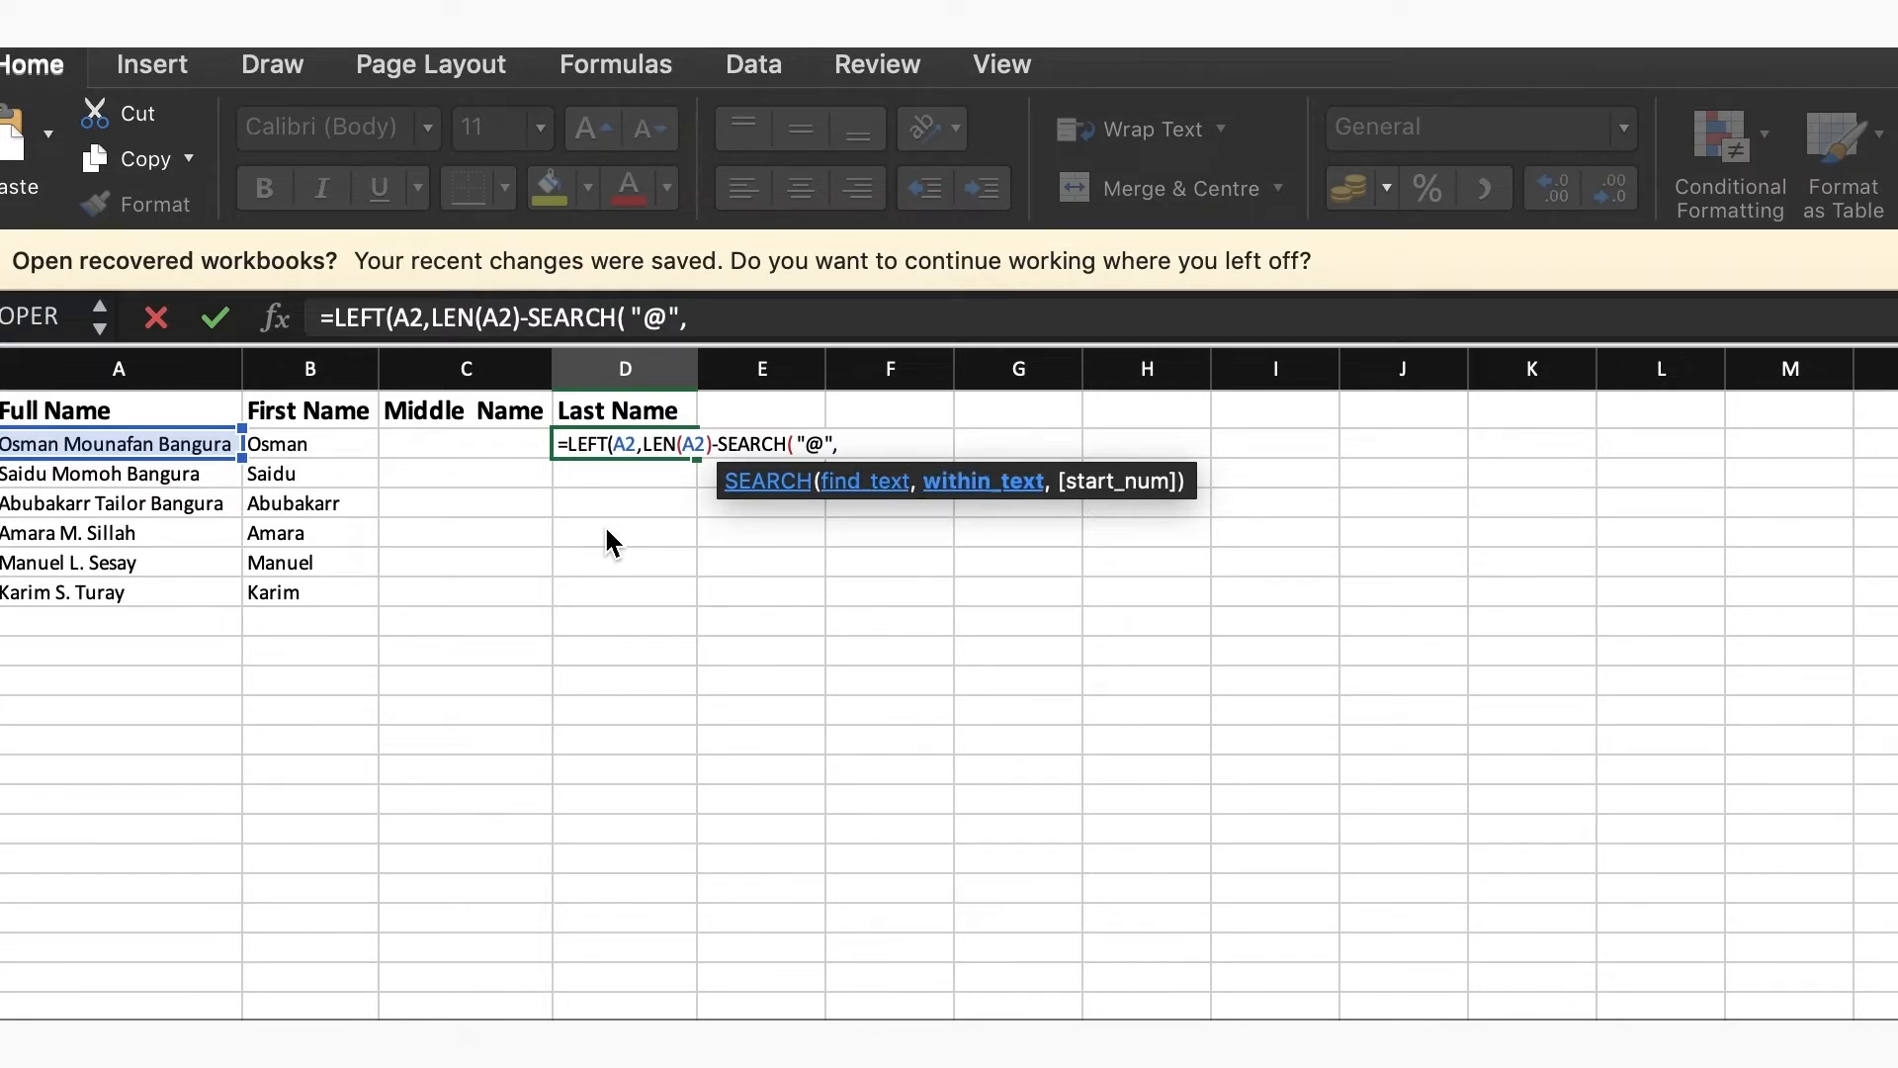
type("S")
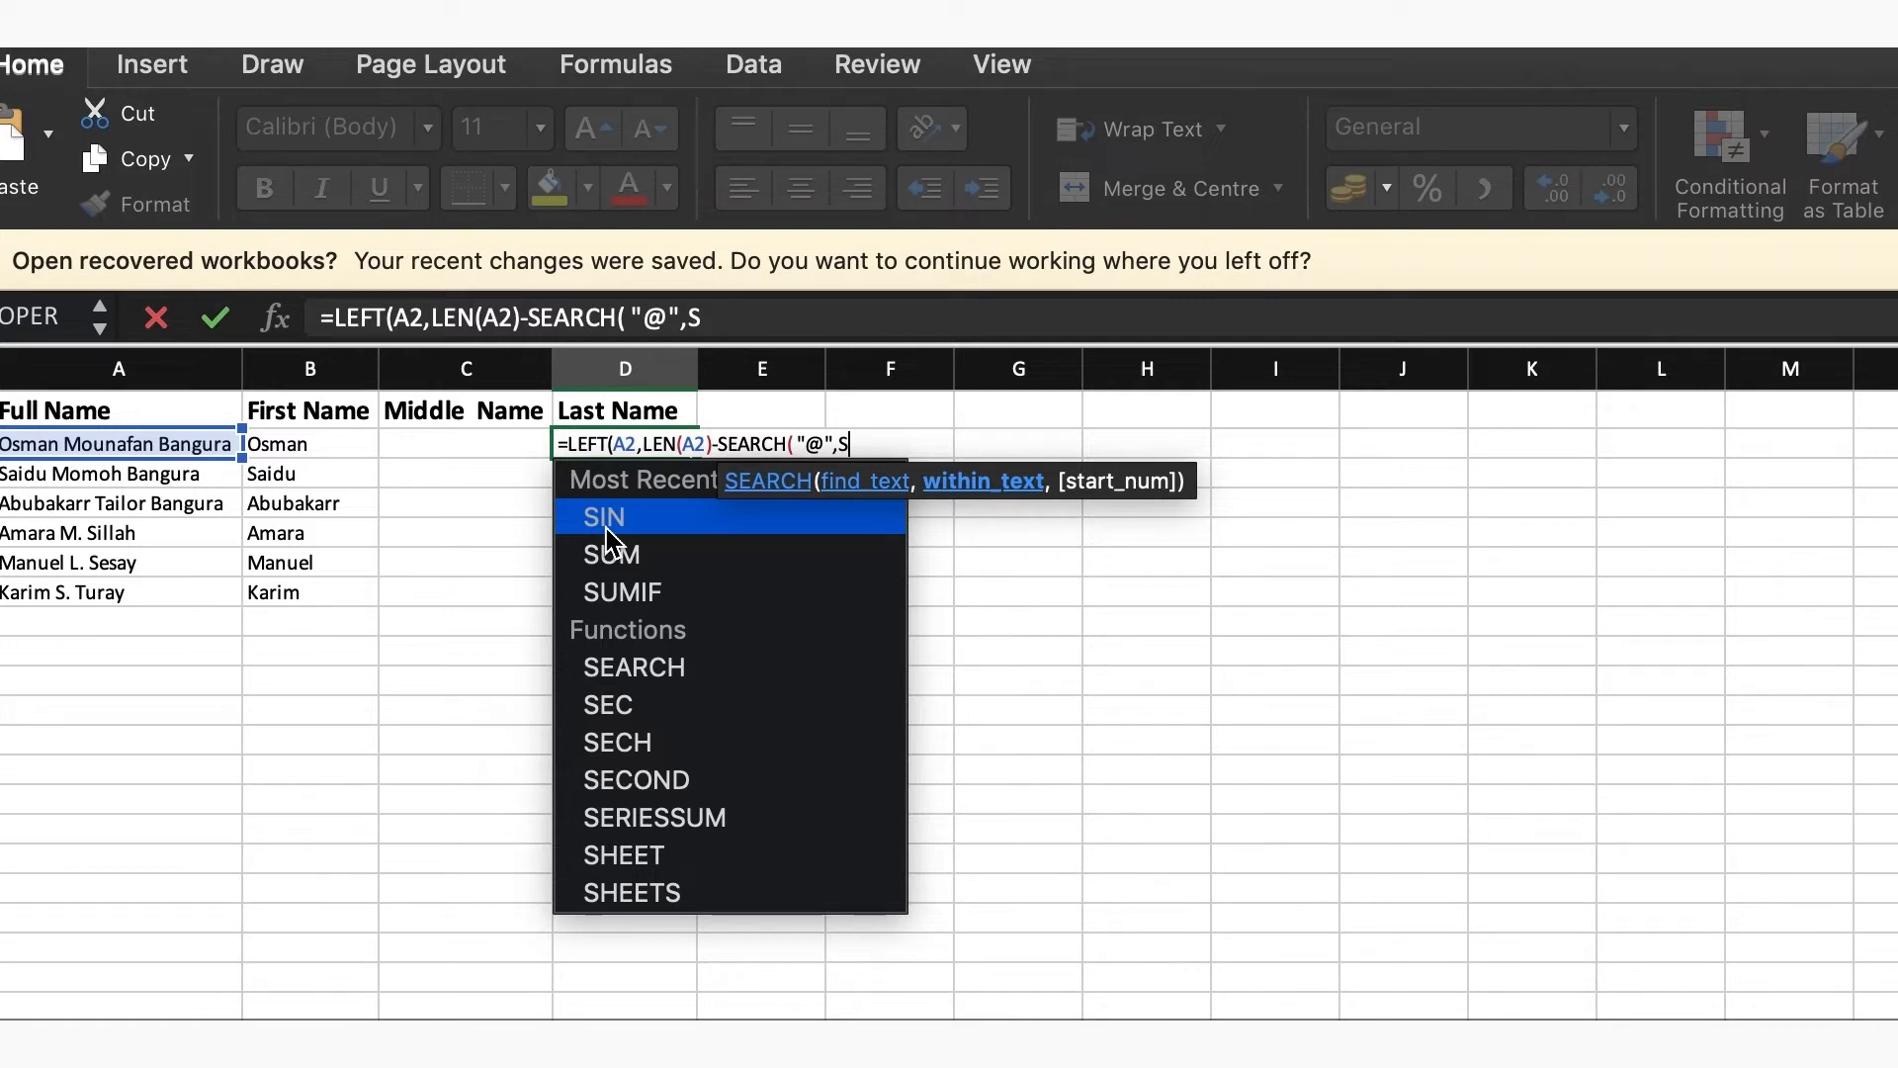
type("U")
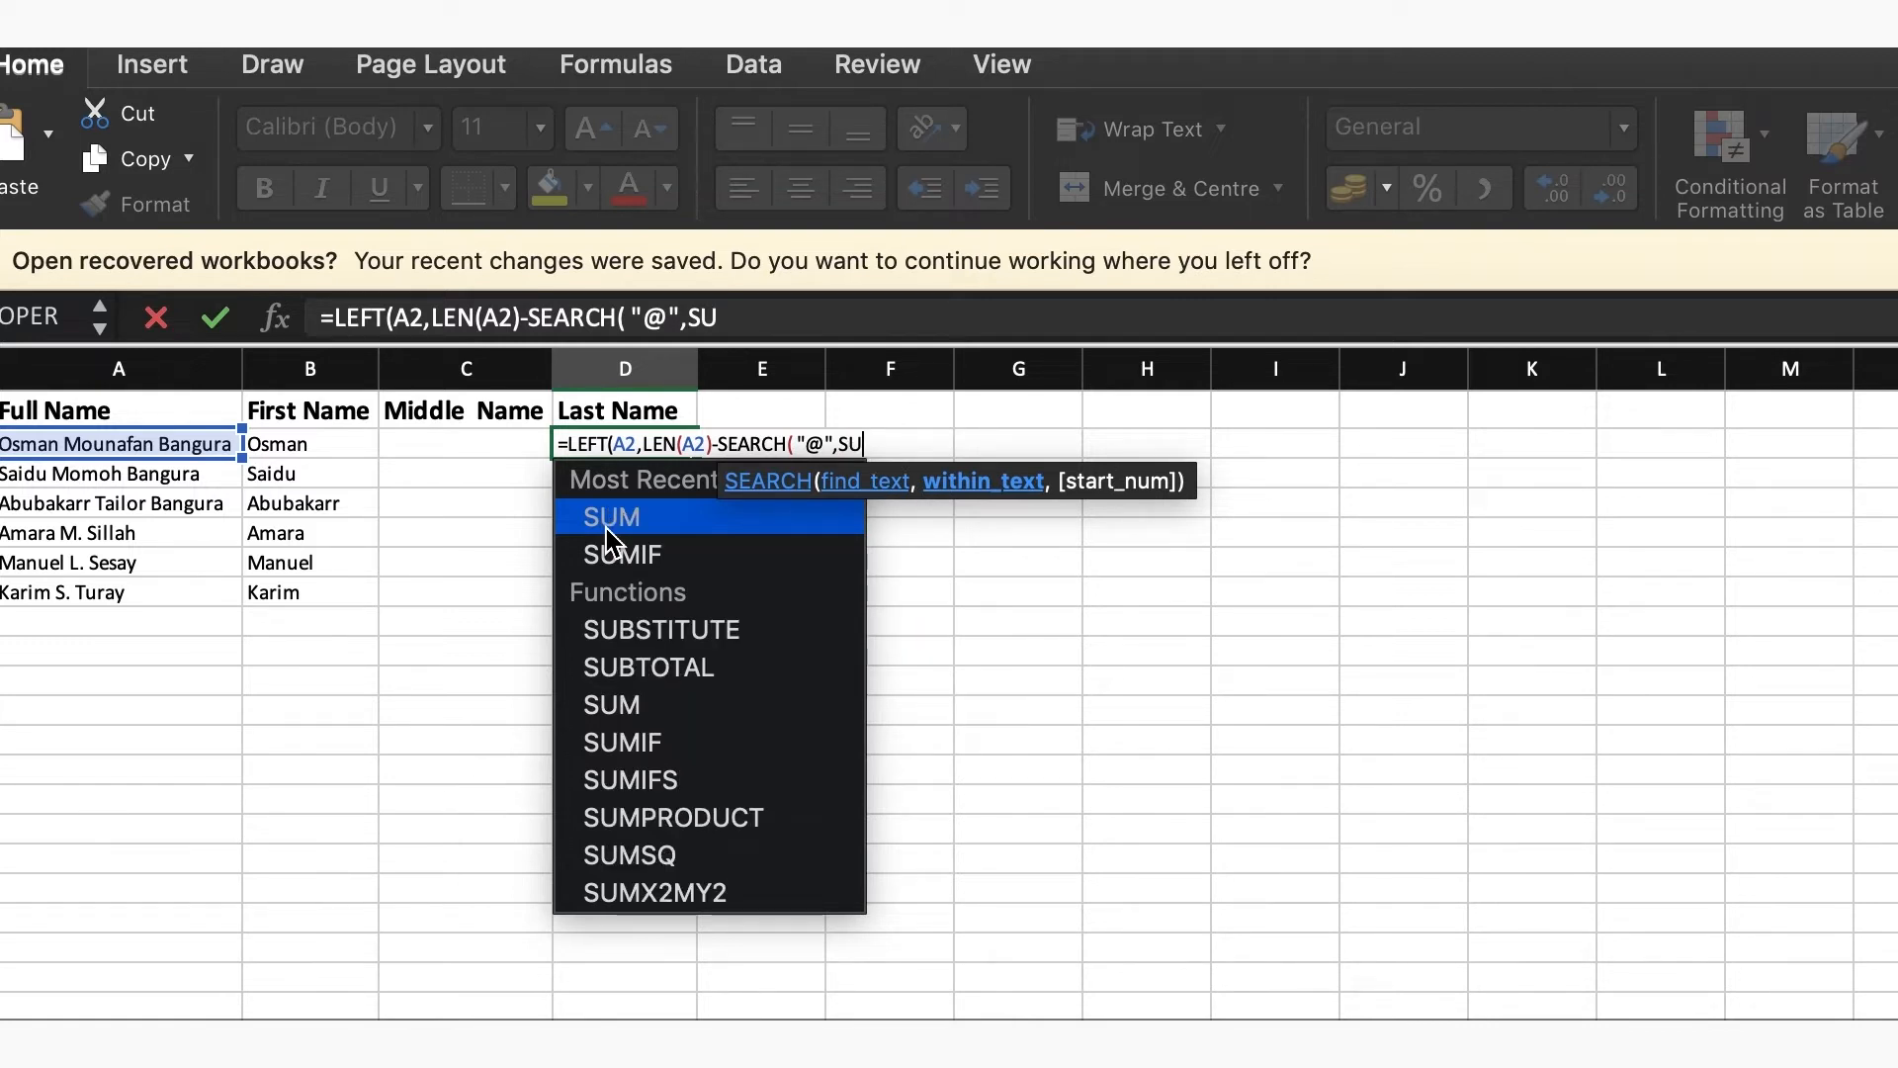
Nest a SUBSTITUTE function as the within-text argument of SEARCH in the D2 formula, with A2 as its text
double_click(650, 621)
left_click(111, 443)
type(",")
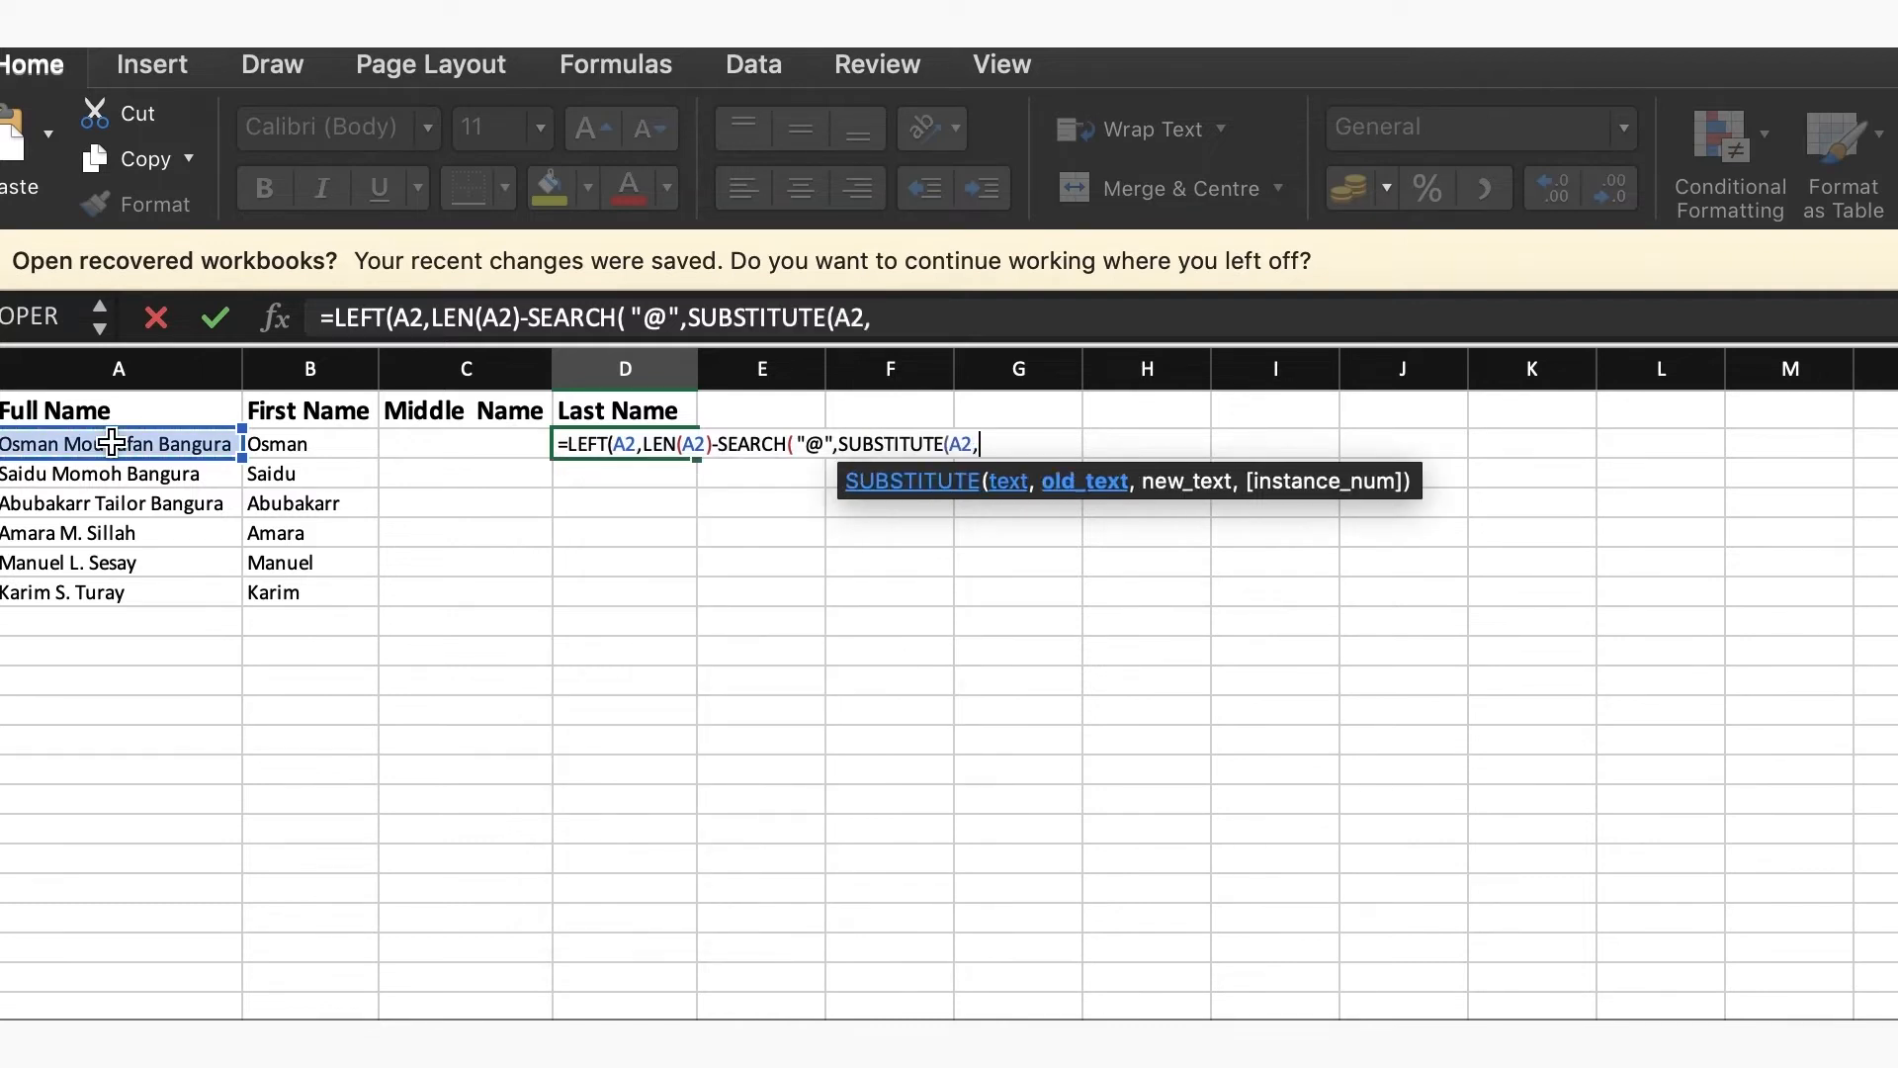
type("\" \",")
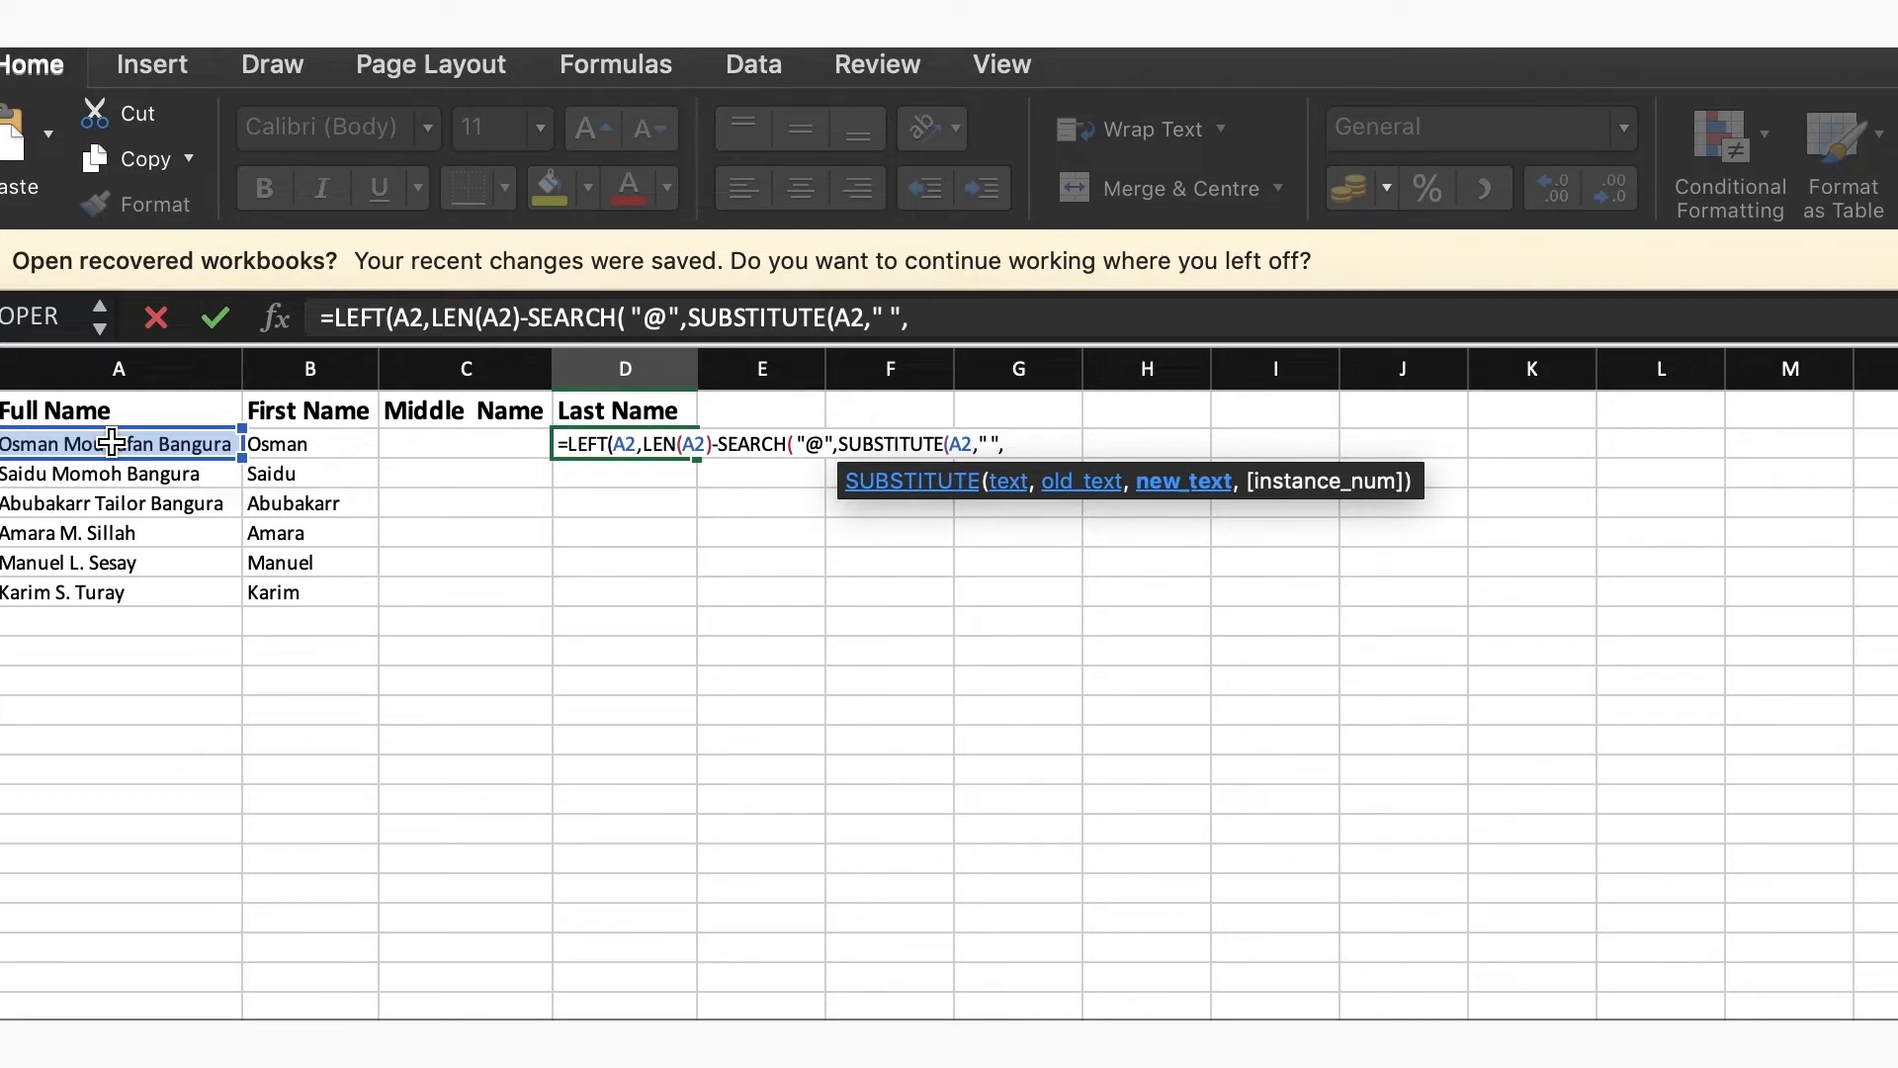
Set the SUBSTITUTE function's old text to a single space " " and its new text to "@"
key("BackSpace")
type(",\"@\",")
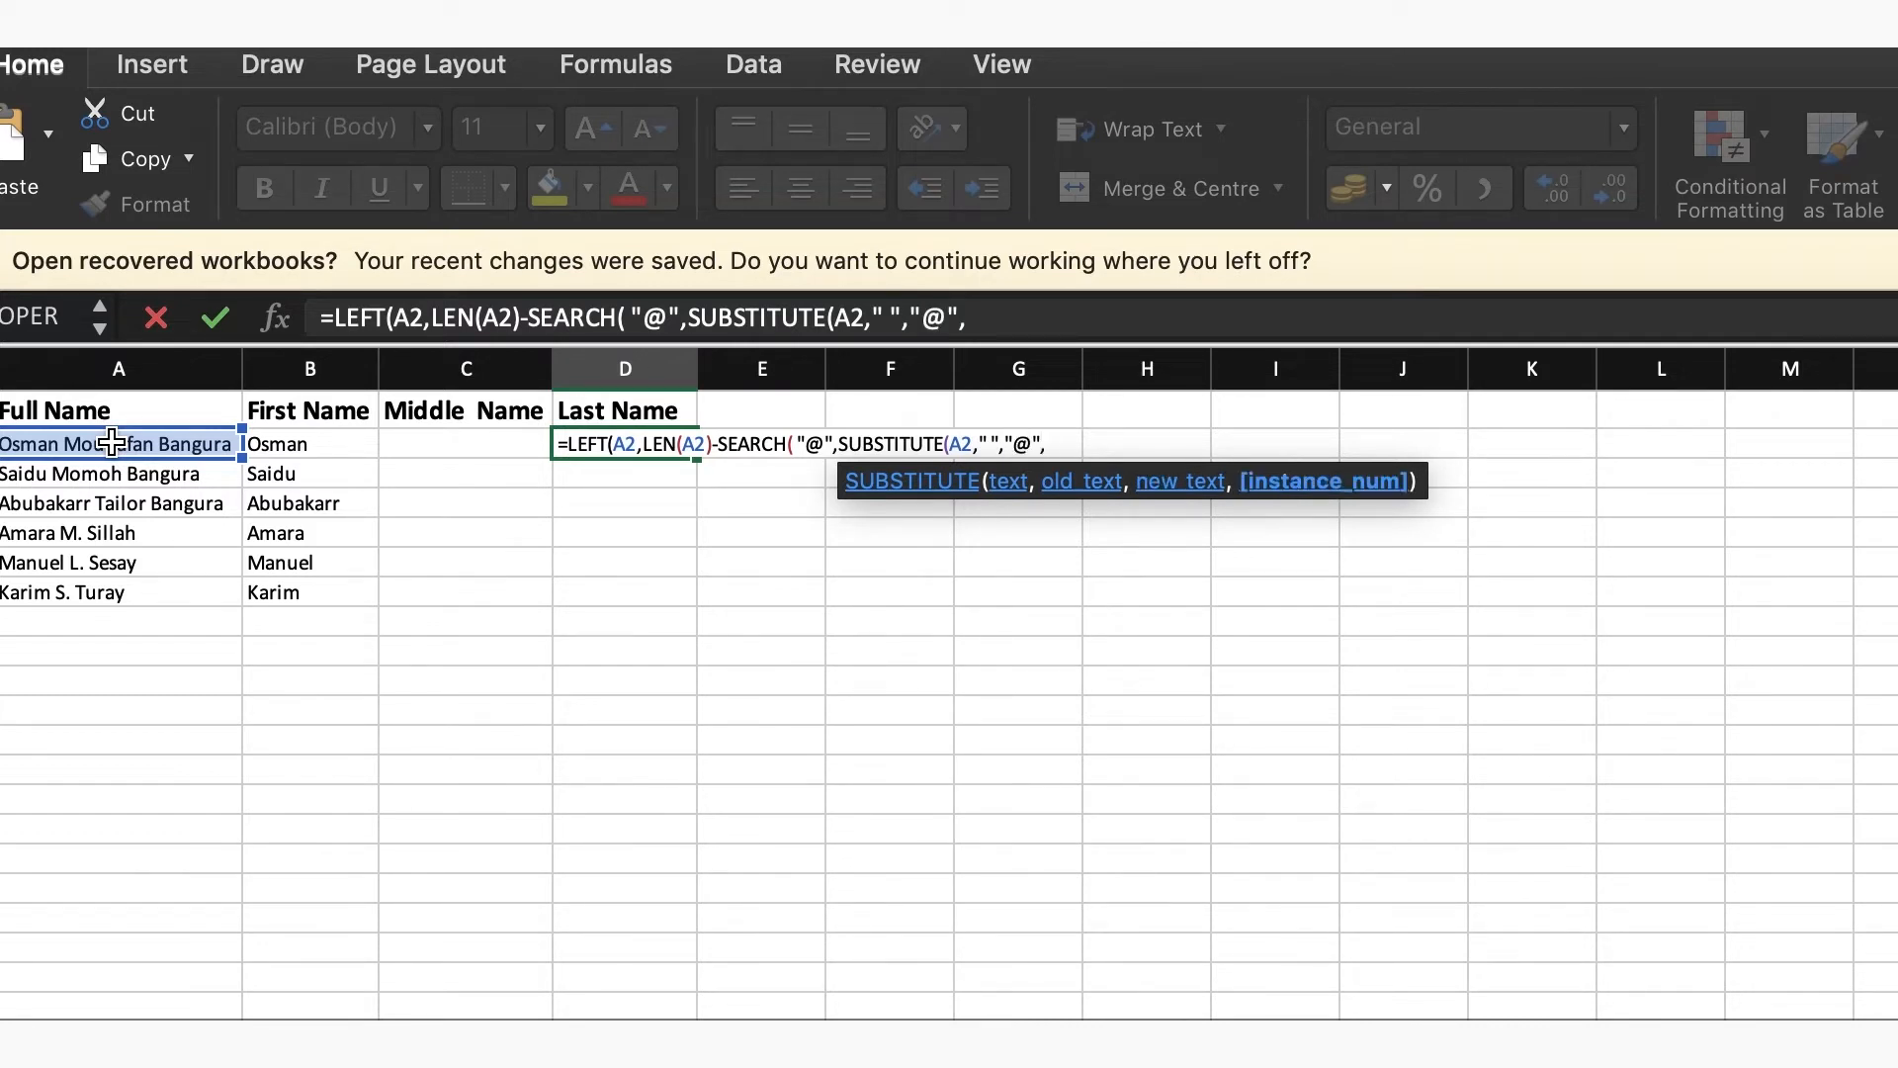
type("LE")
Begin the SUBSTITUTE function's instance number argument with LEN(A2)-LEN(
double_click(611, 551)
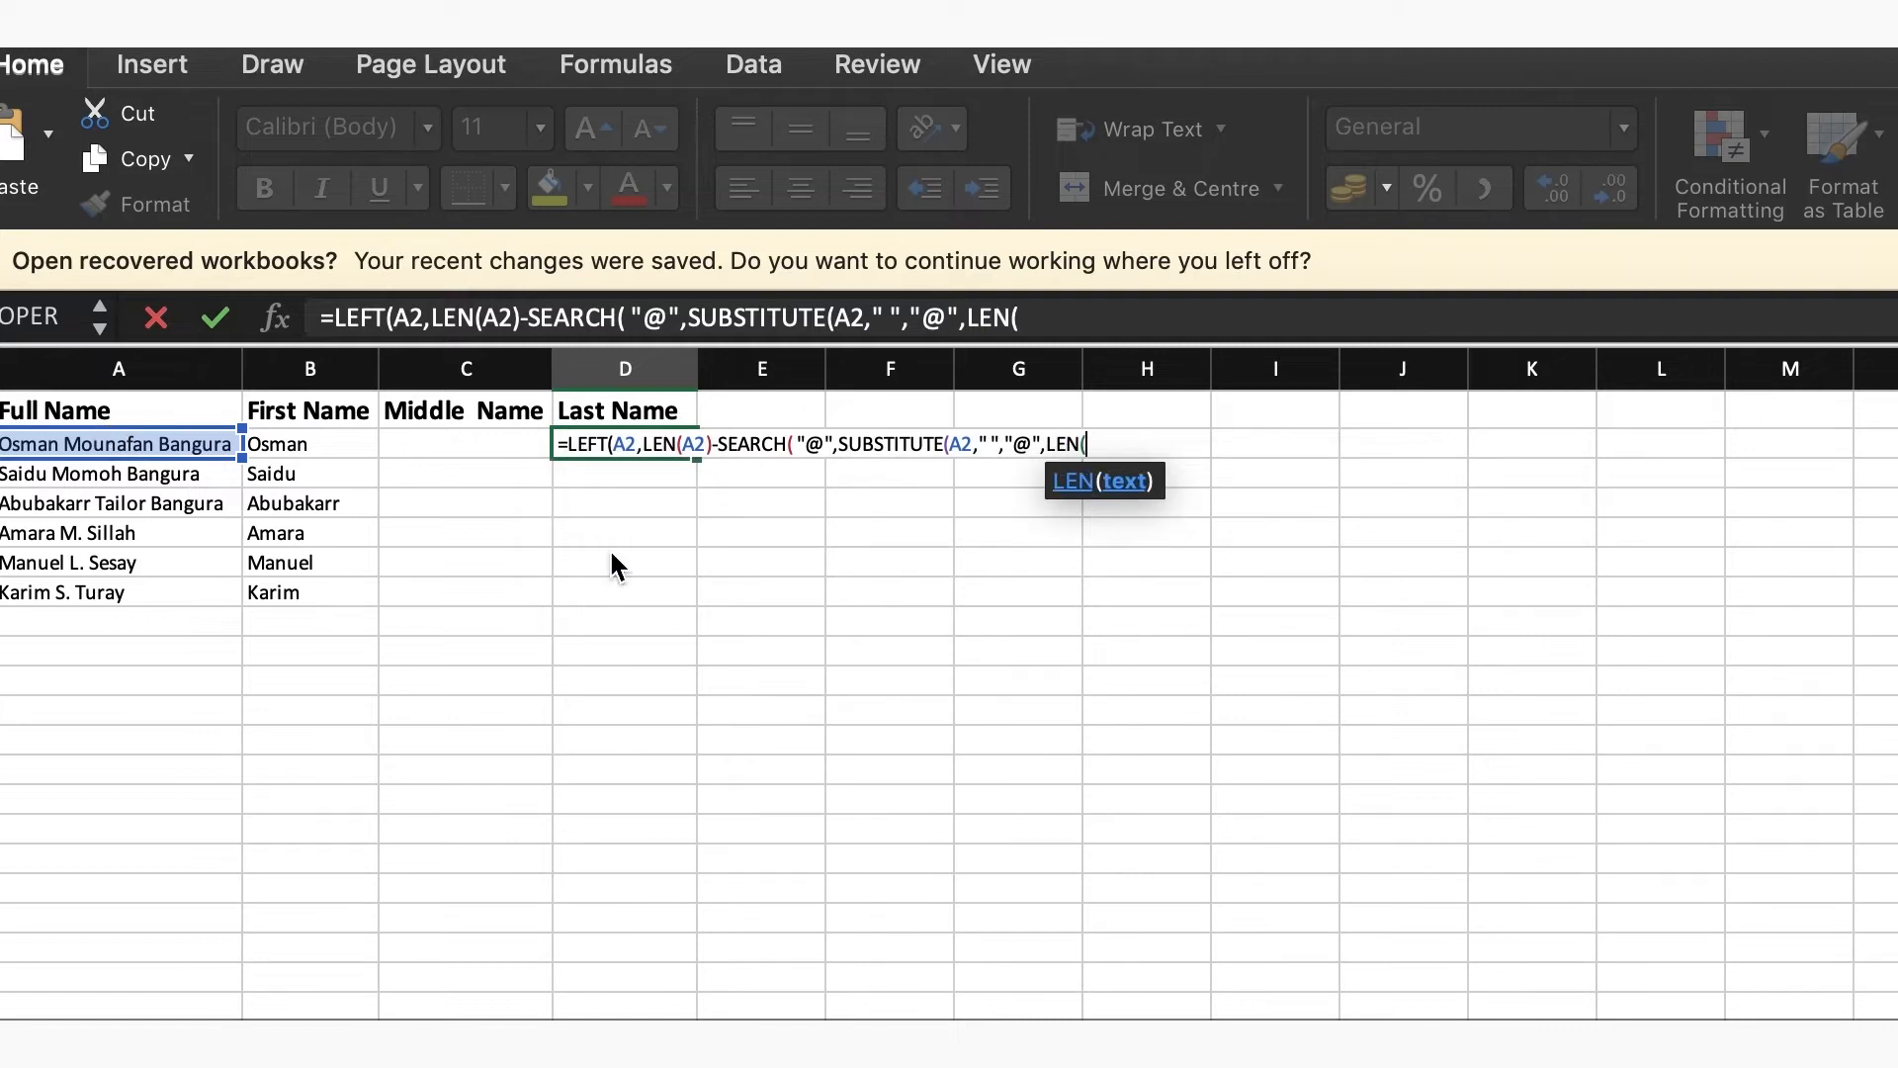
left_click(170, 445)
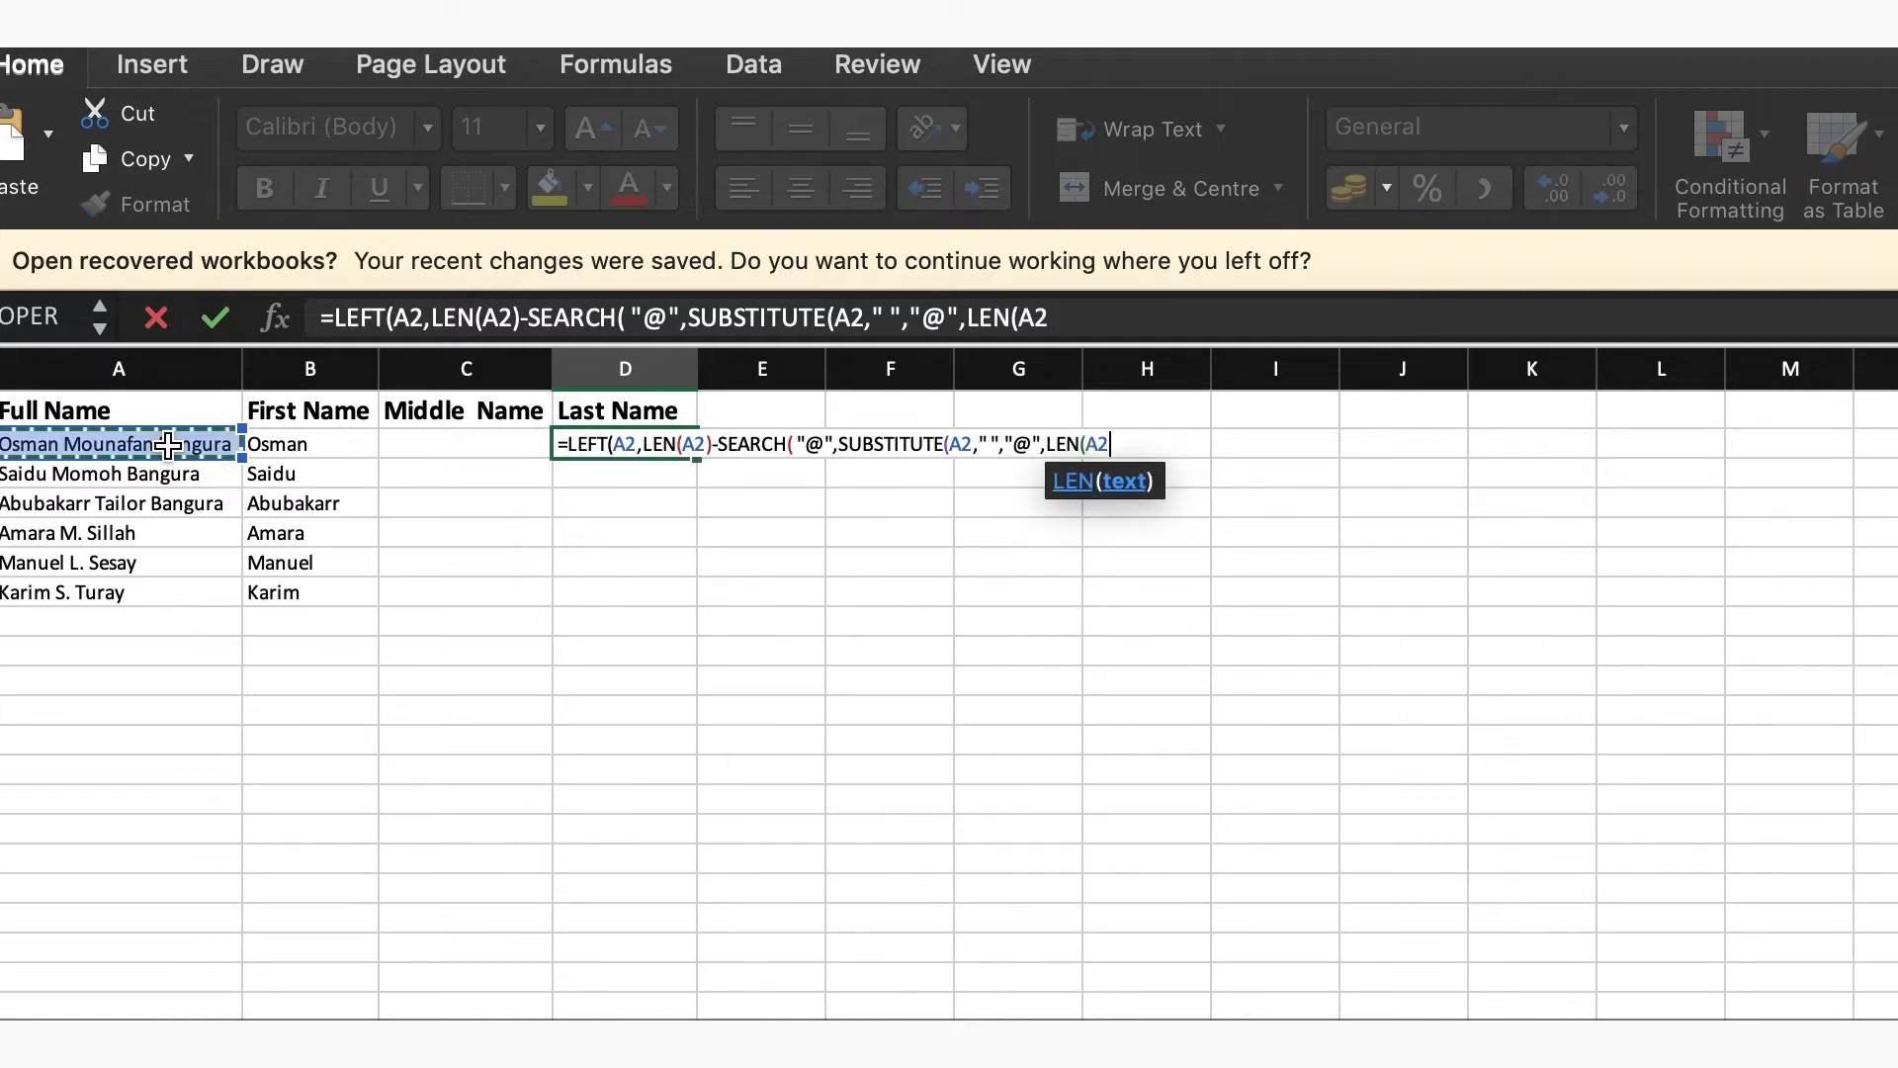
type(")")
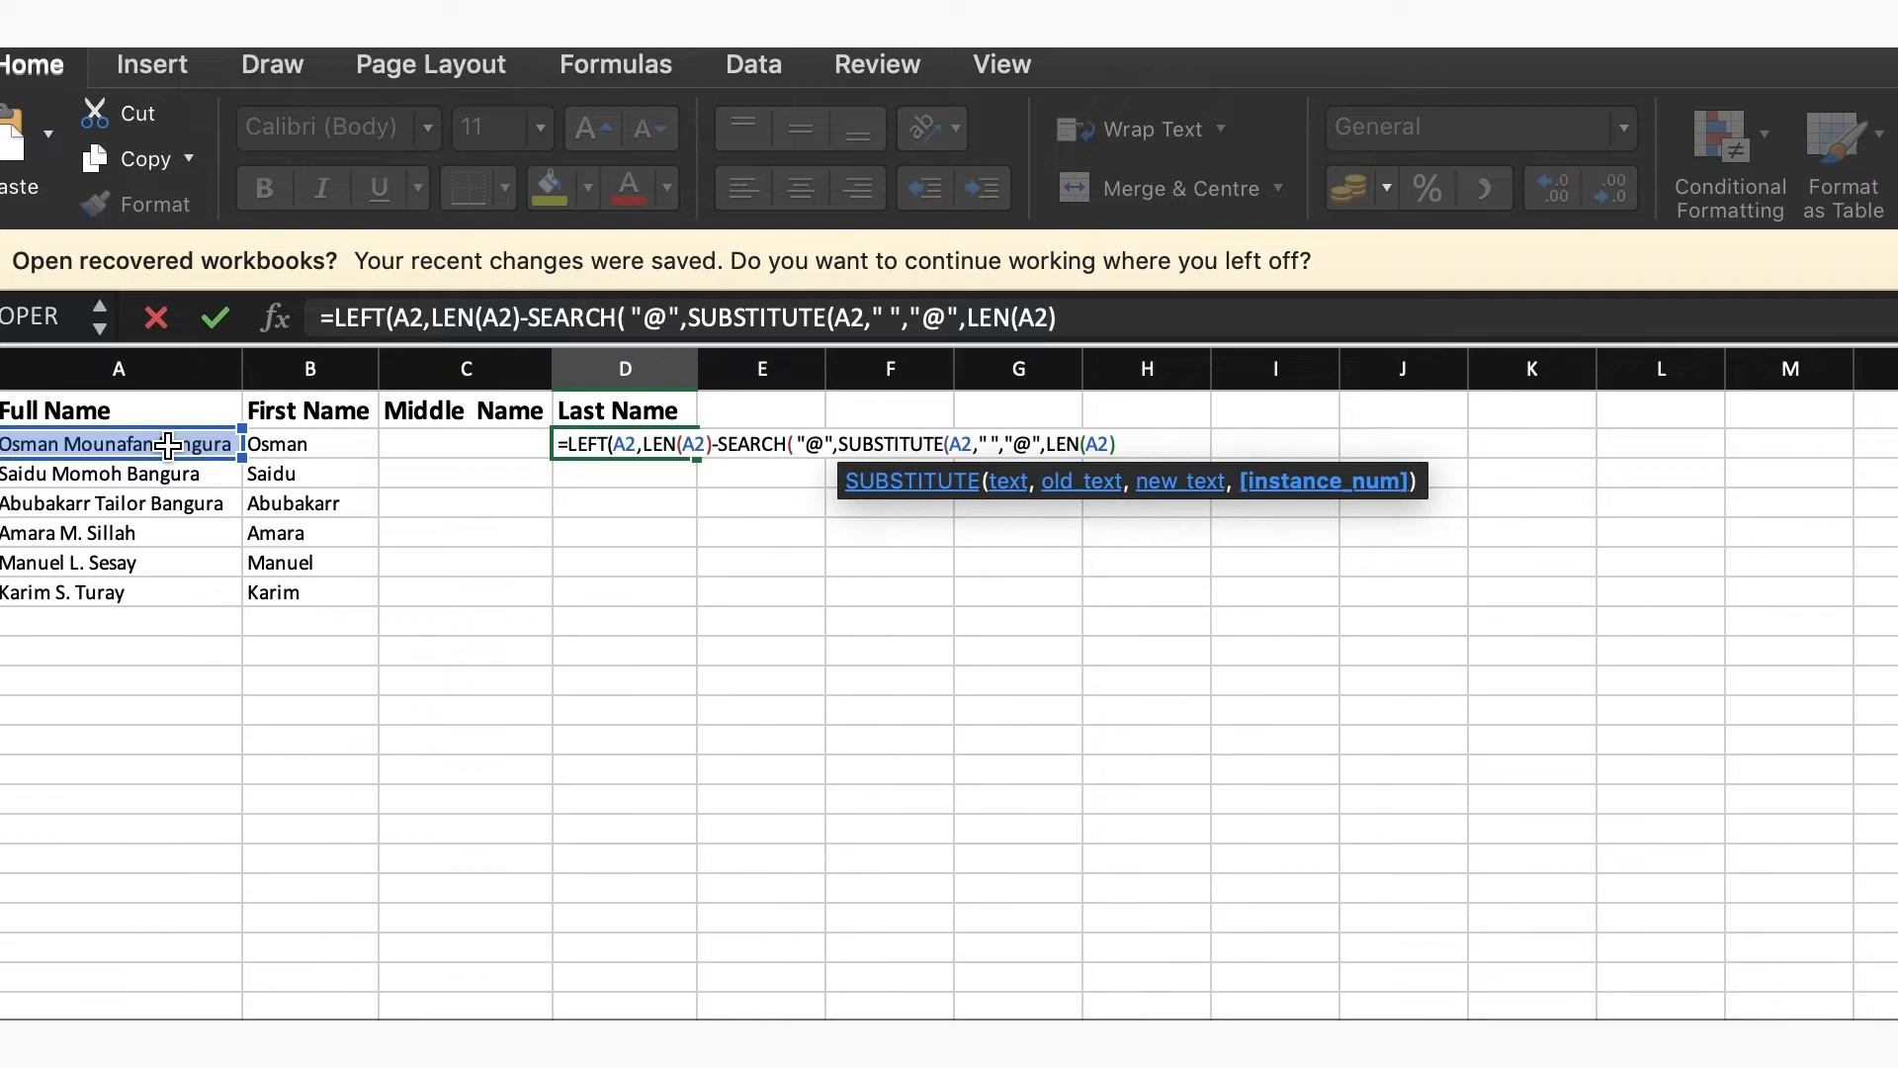
type("-L")
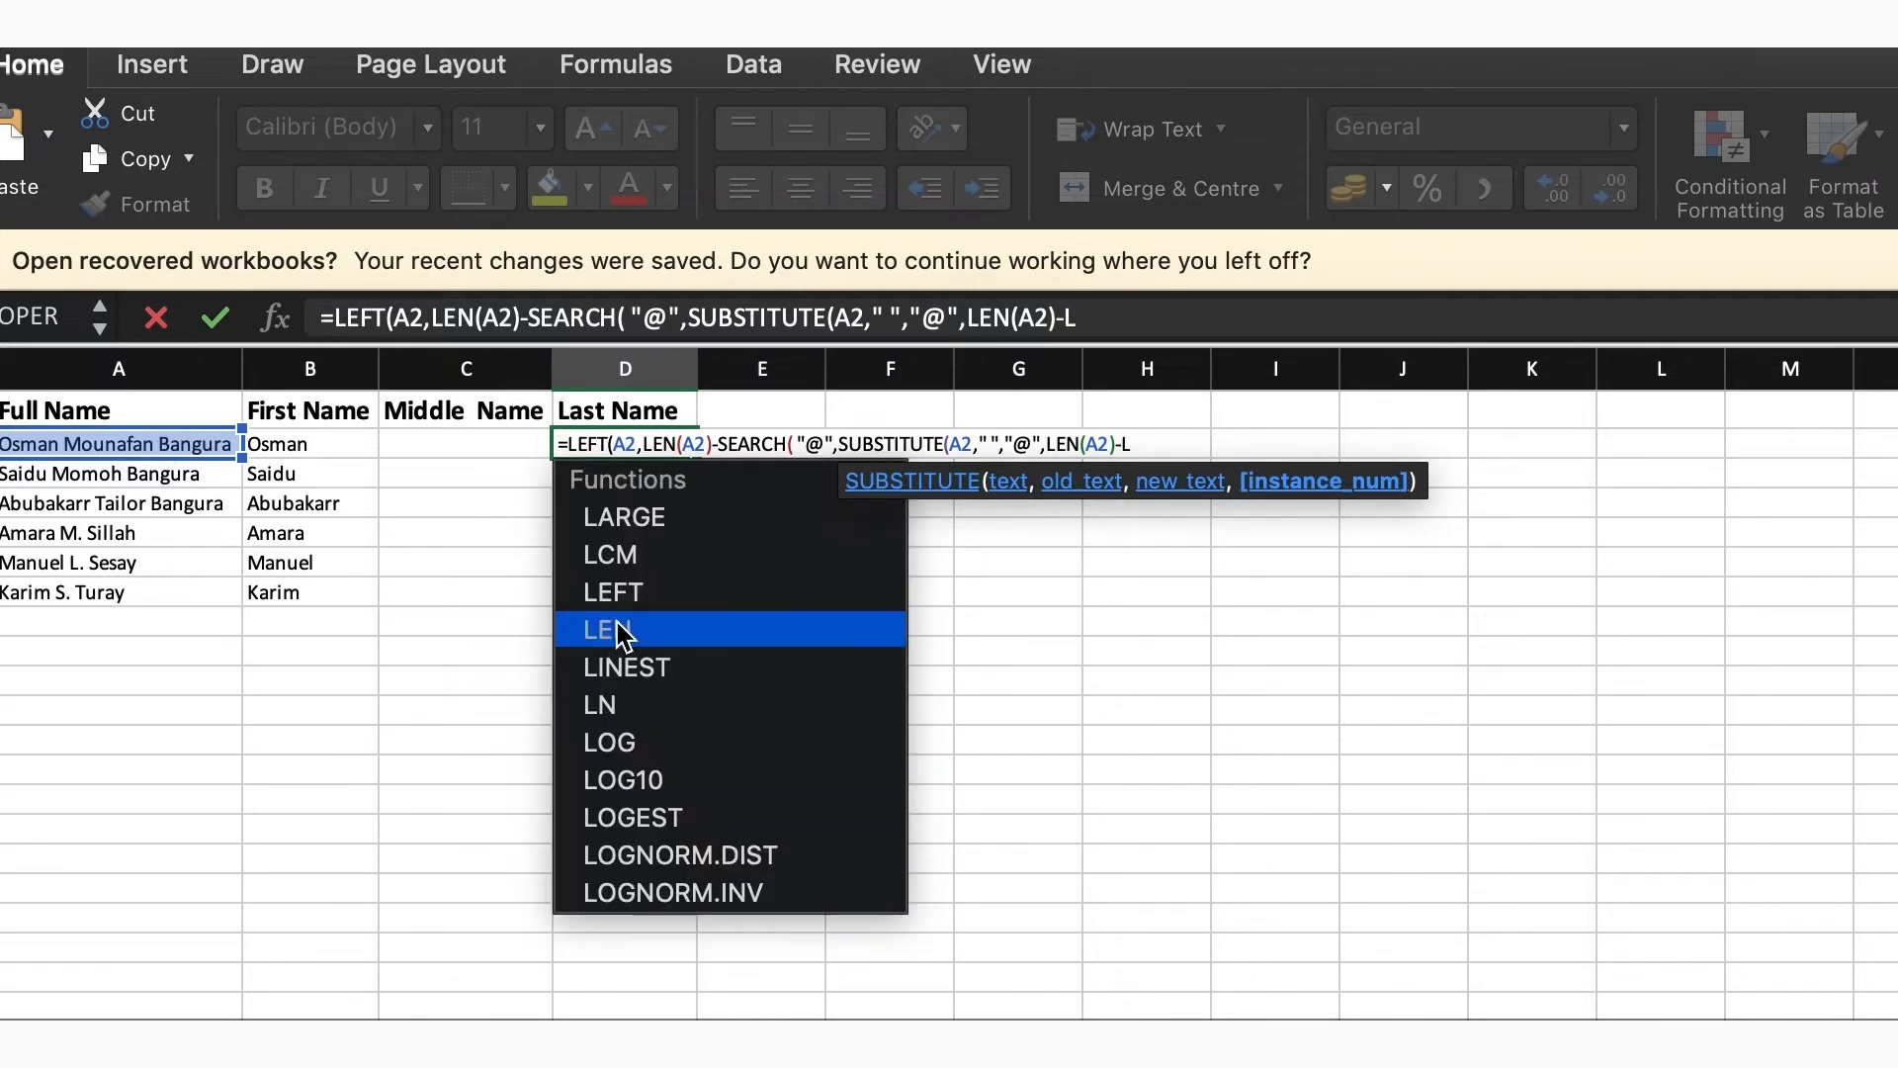
double_click(617, 623)
Nest SUBSTITUTE(A2," ","") inside the second LEN, close all the parentheses and enter the D2 formula
type("SU")
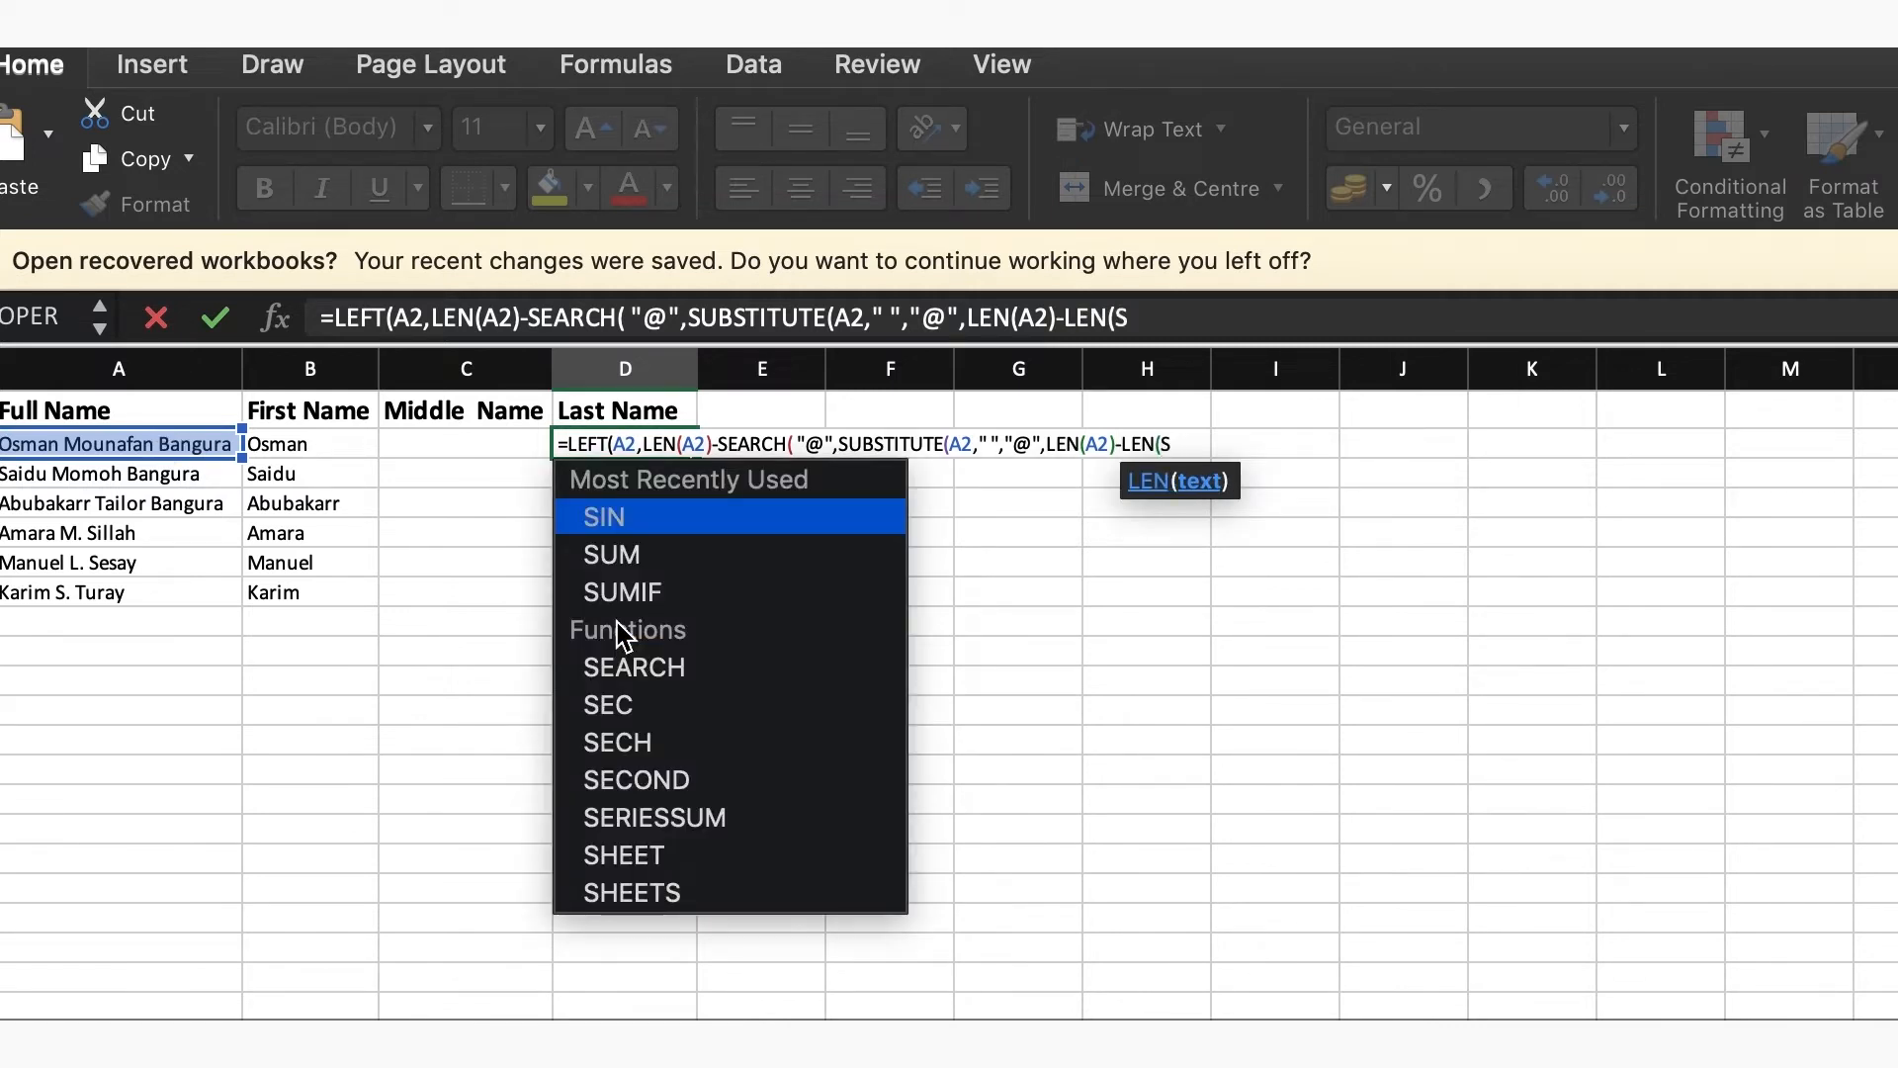
double_click(617, 621)
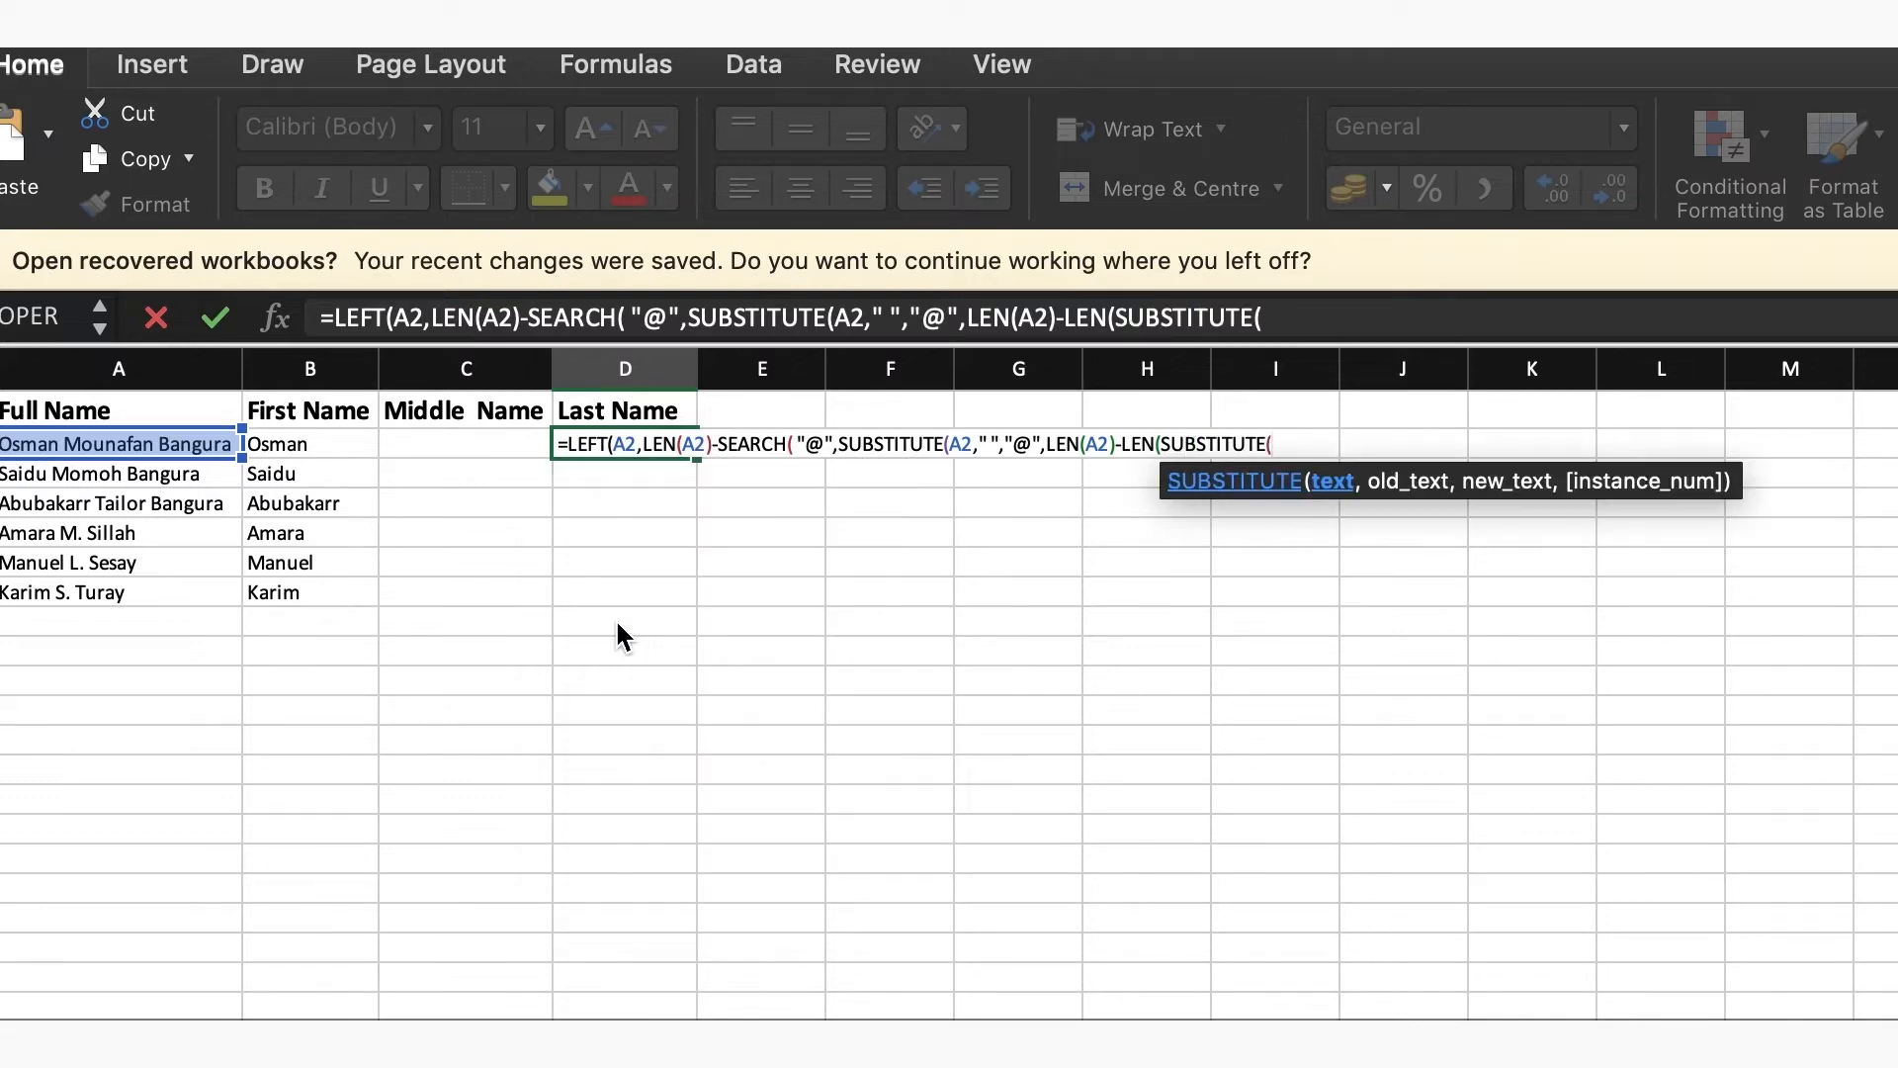
left_click(163, 440)
type(",\"")
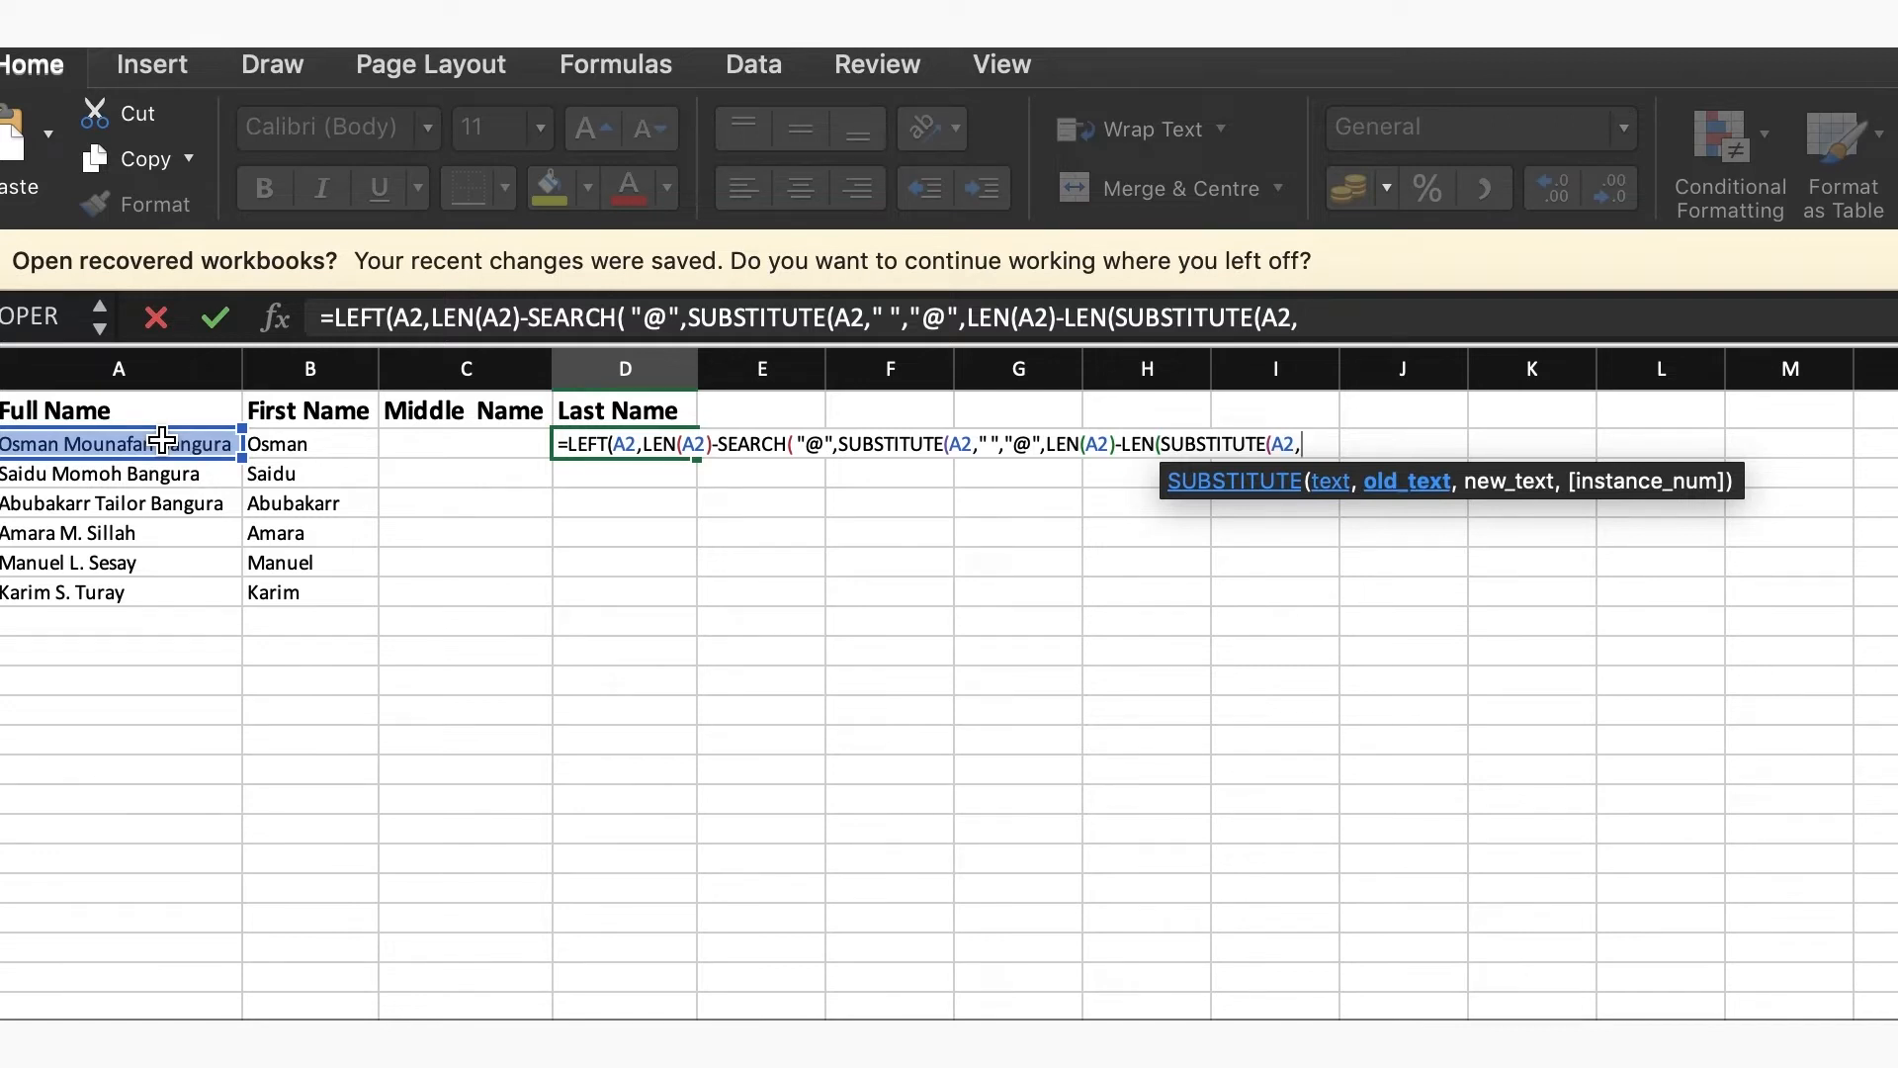
type(" \"")
type(",")
type("\"\"))")
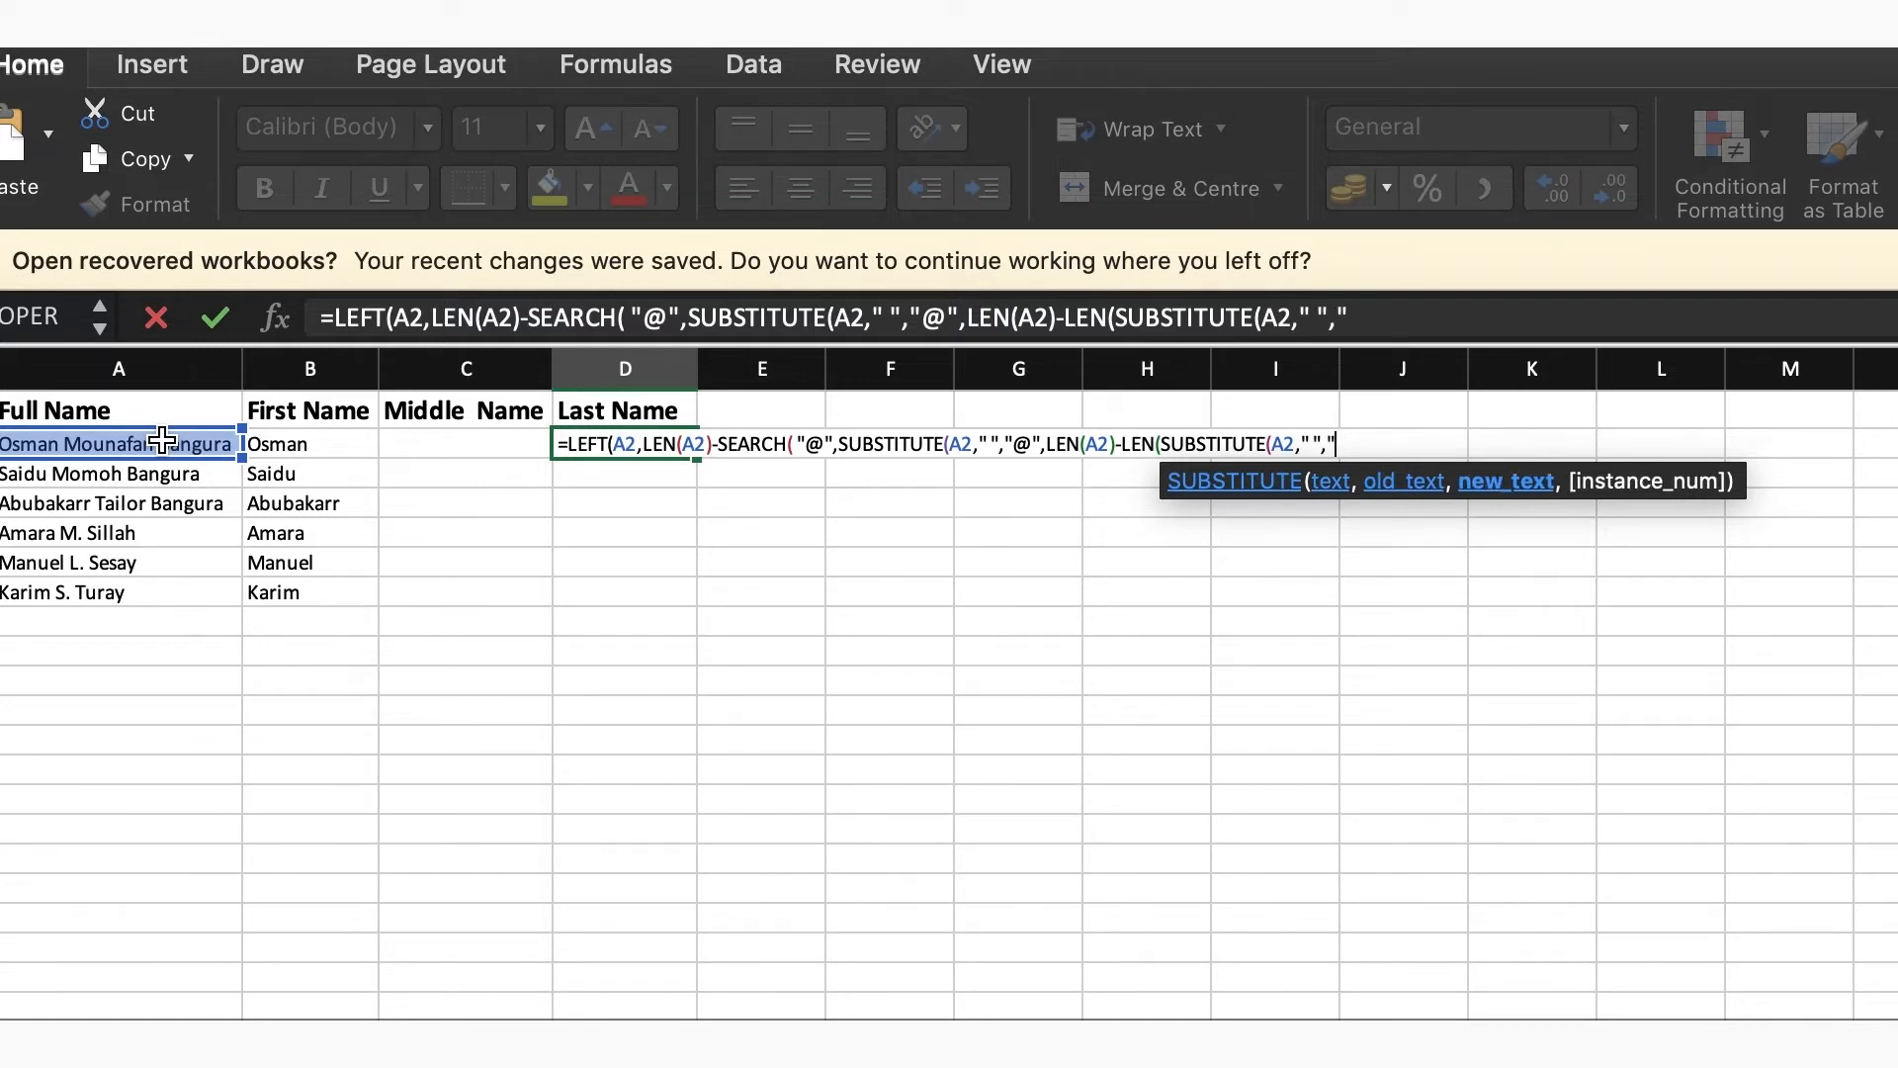
type(")))")
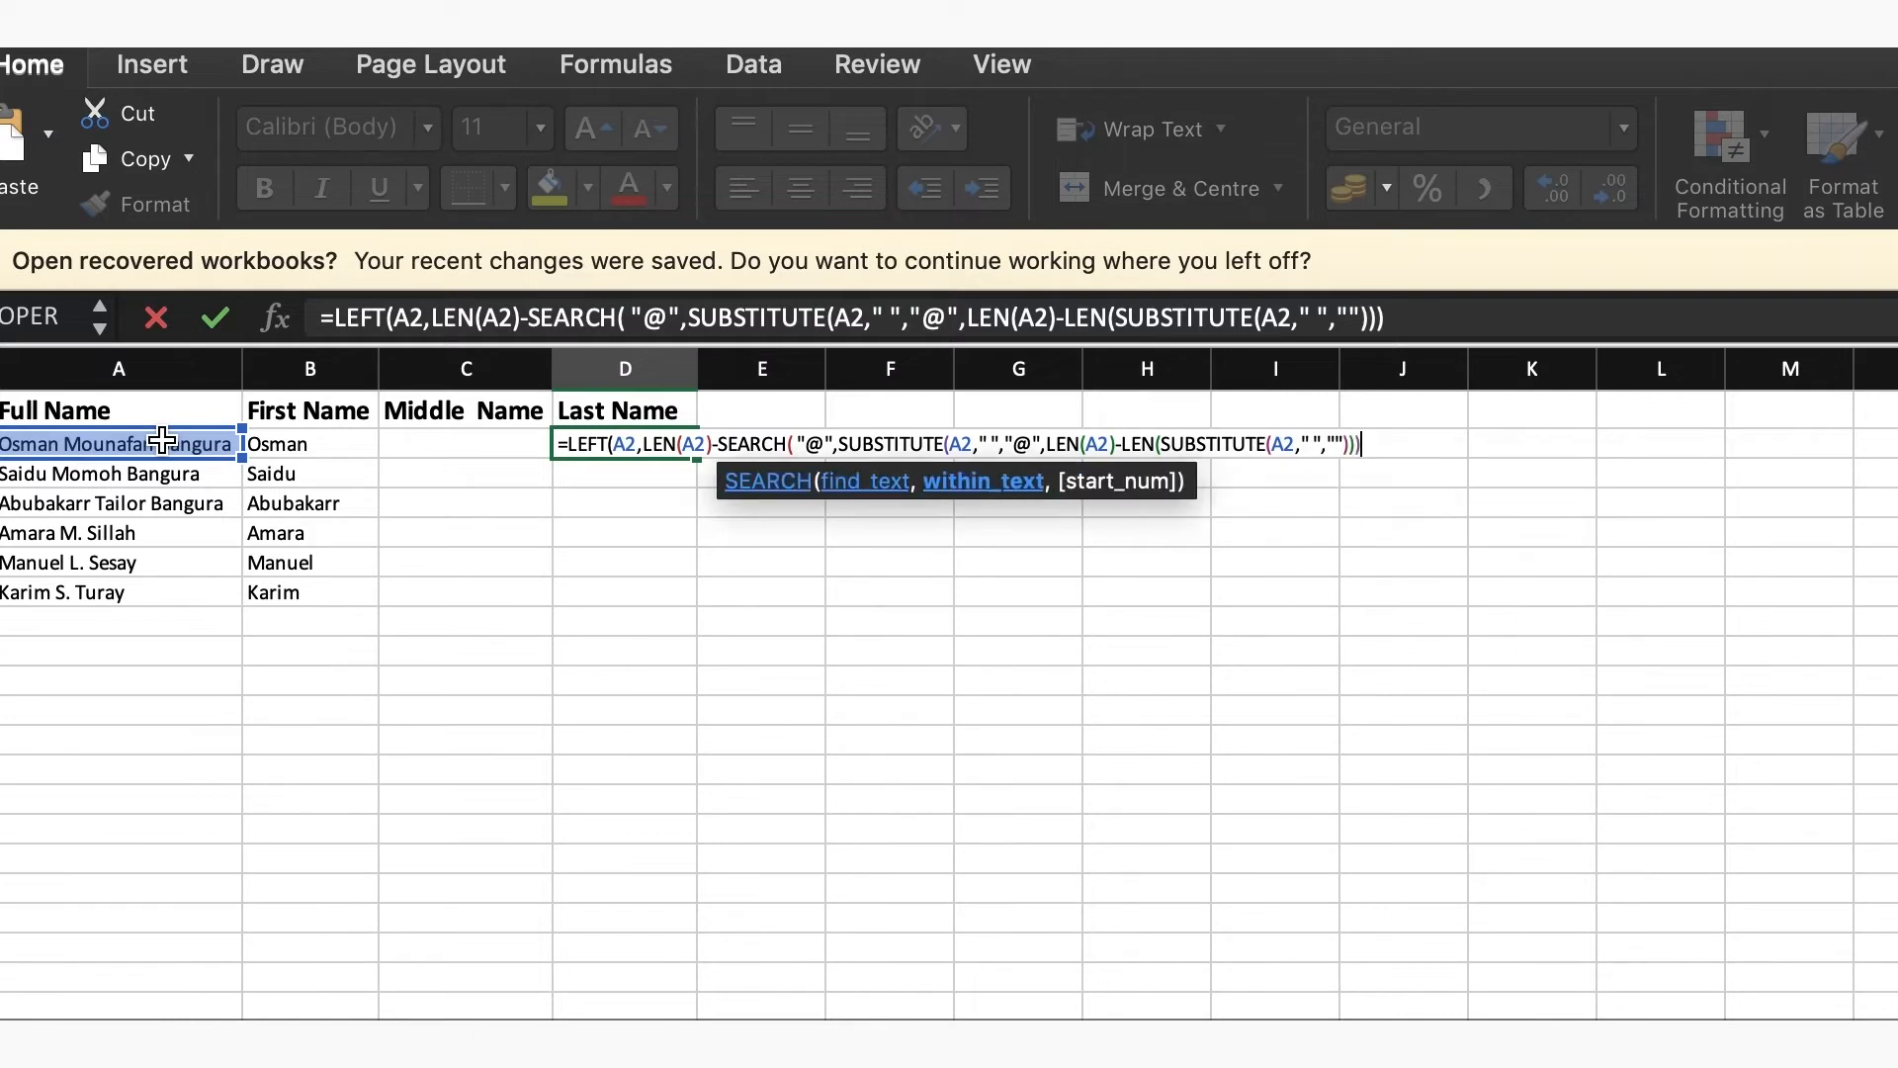
key("Return")
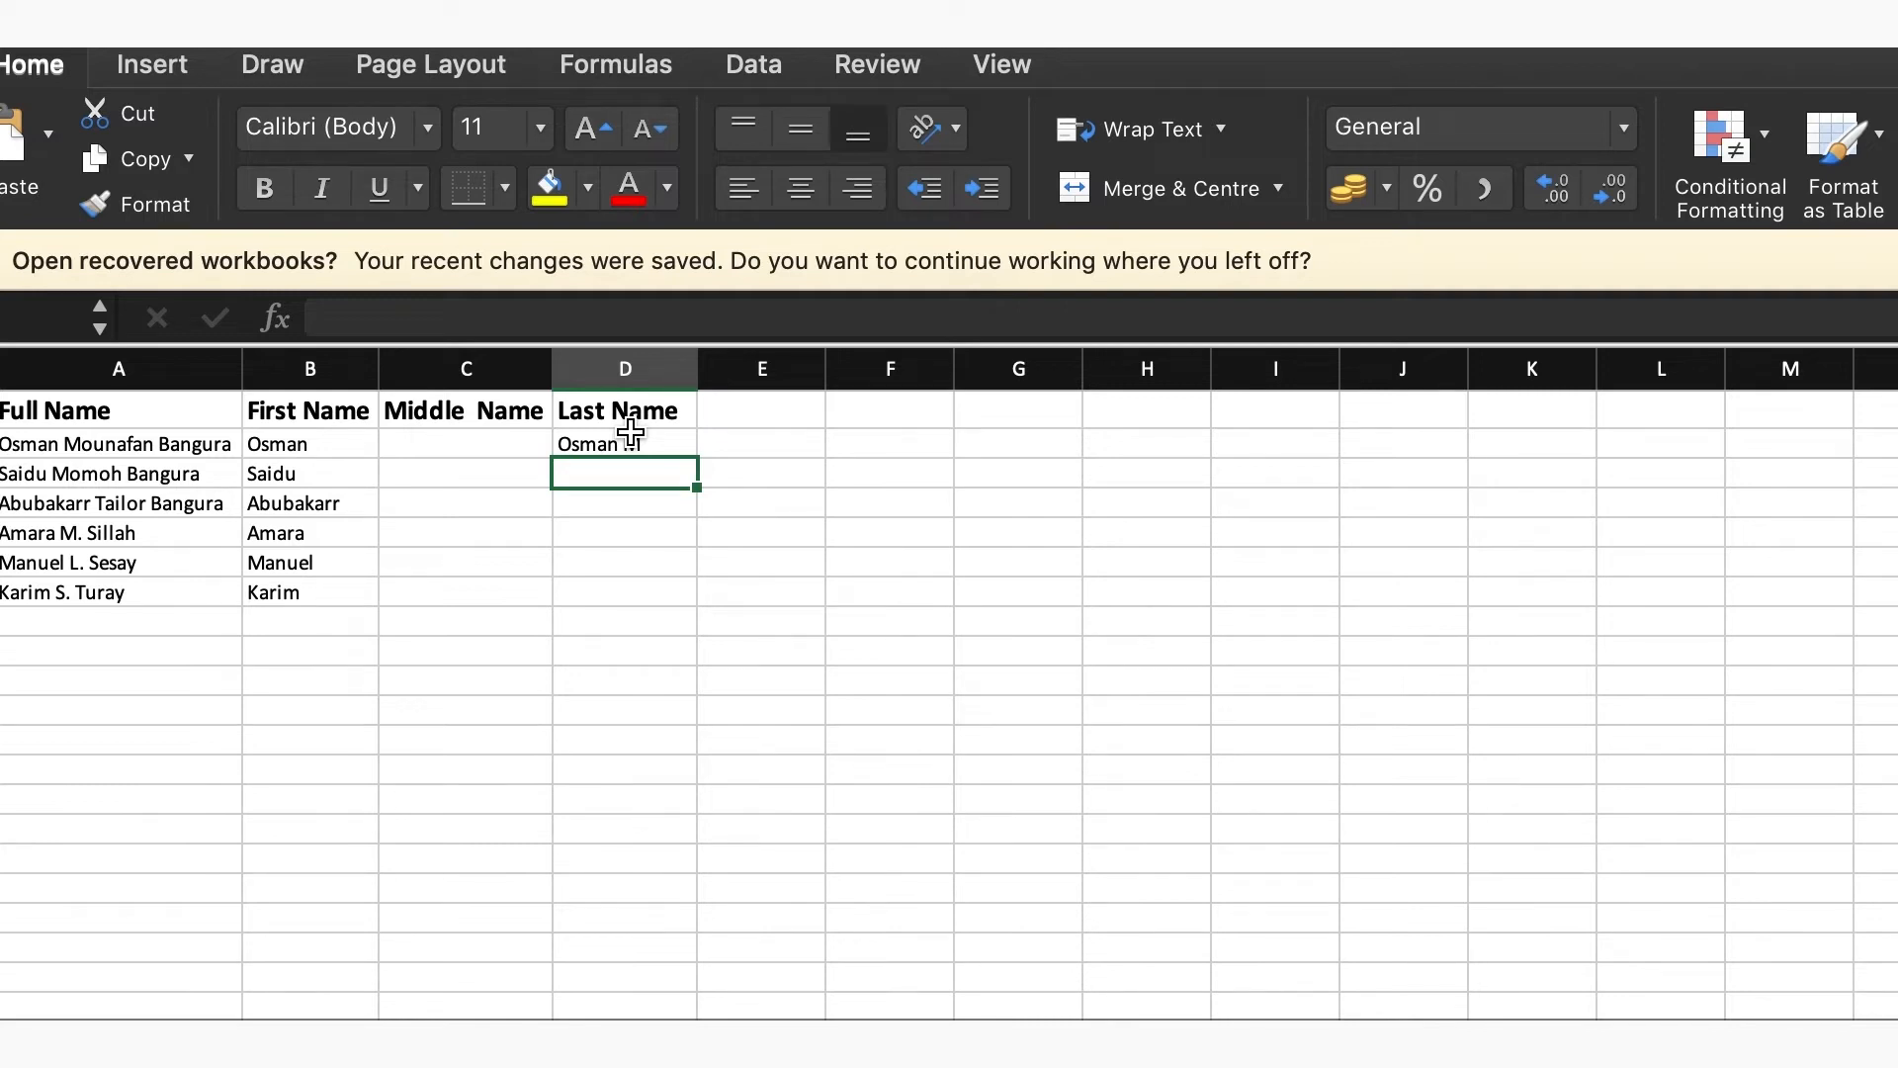
Replace the LEFT function with RIGHT at the start of the D2 formula and enter it
double_click(631, 435)
key("BackSpace")
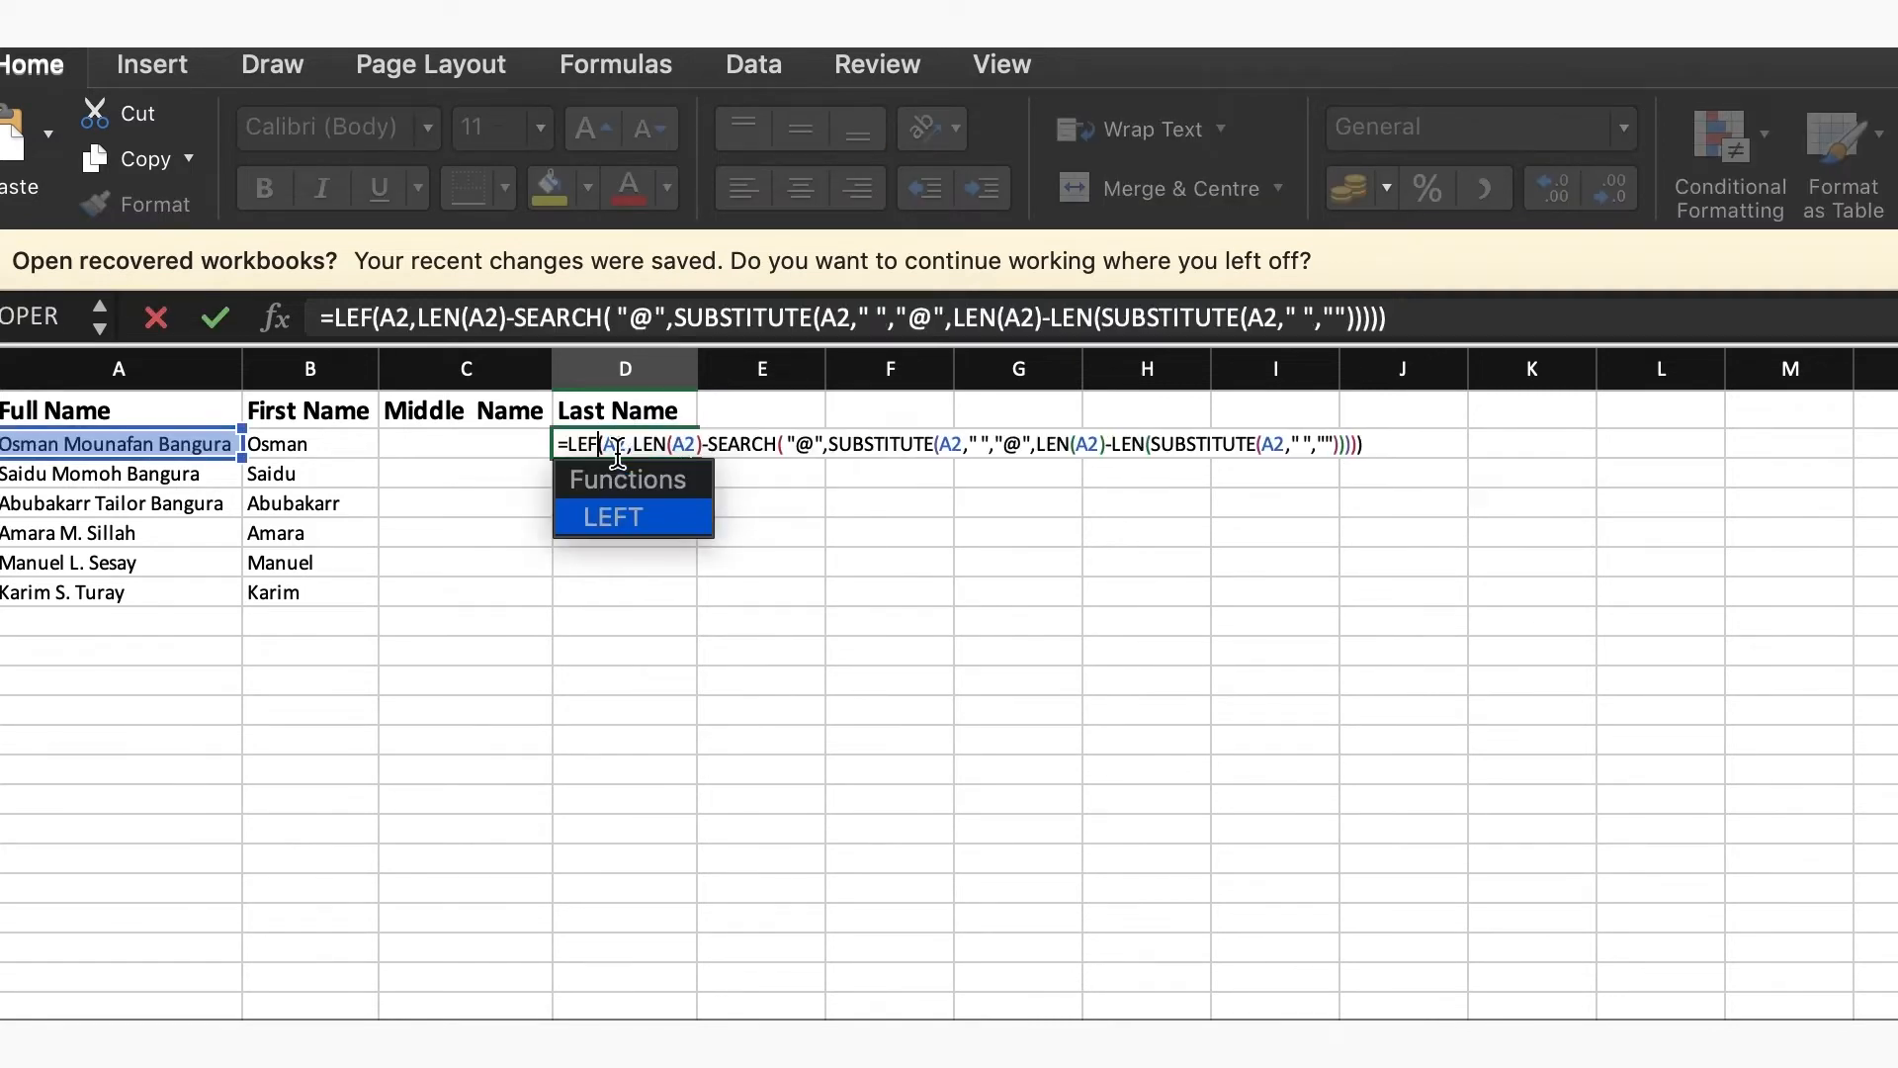
key("BackSpace")
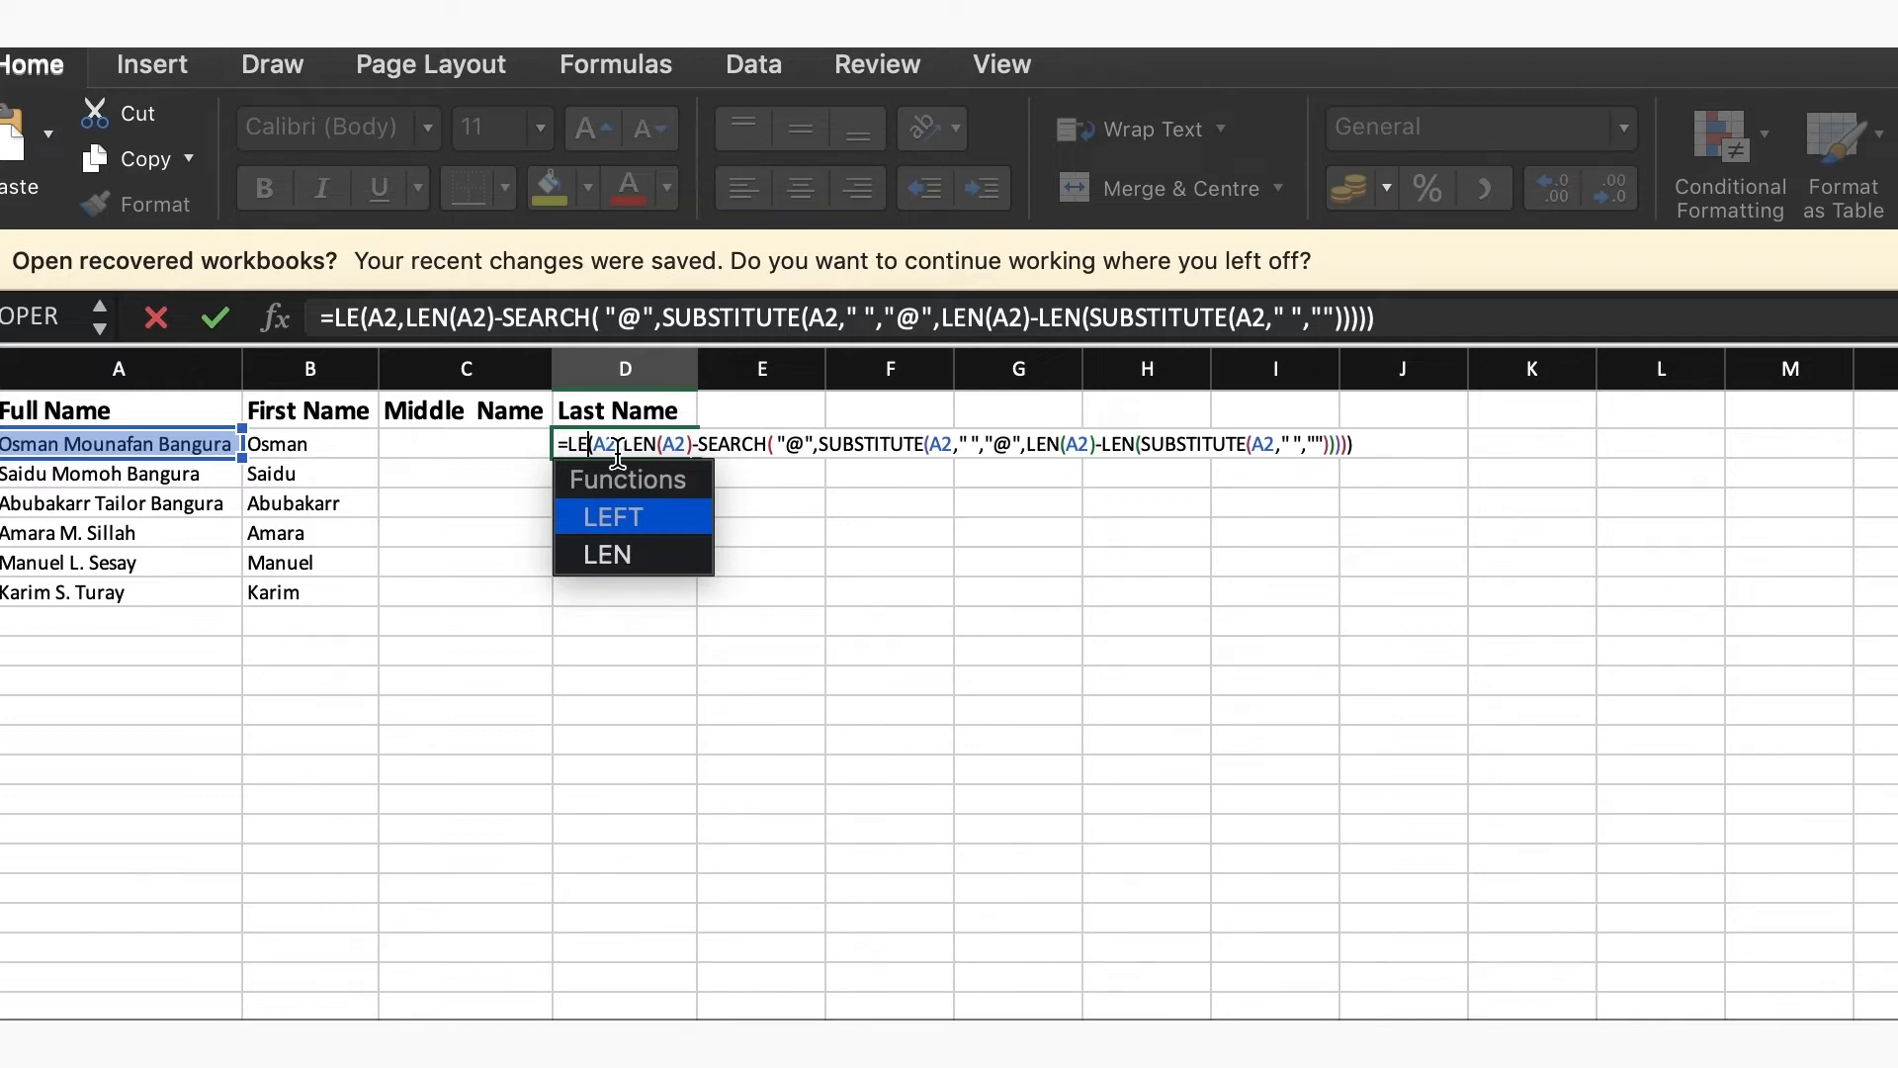
key("BackSpace")
key("BackSpace")
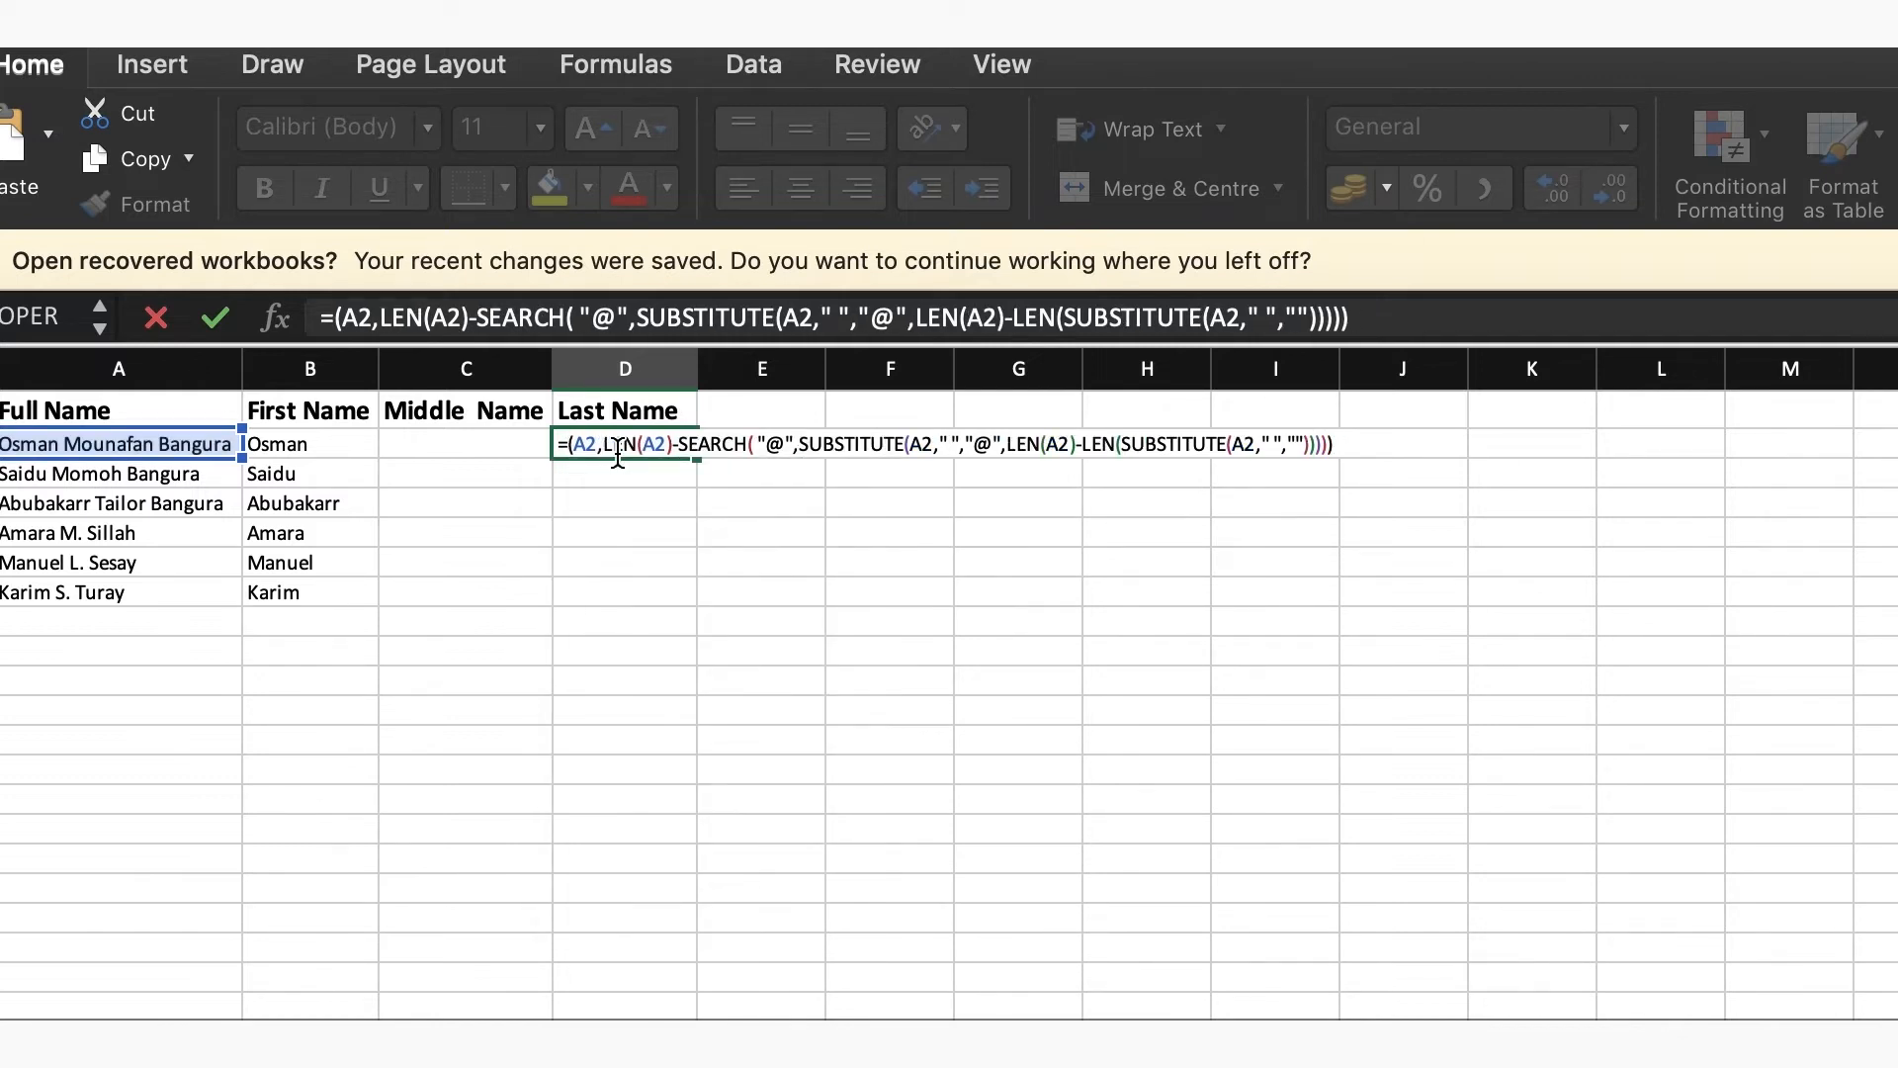
type("RI")
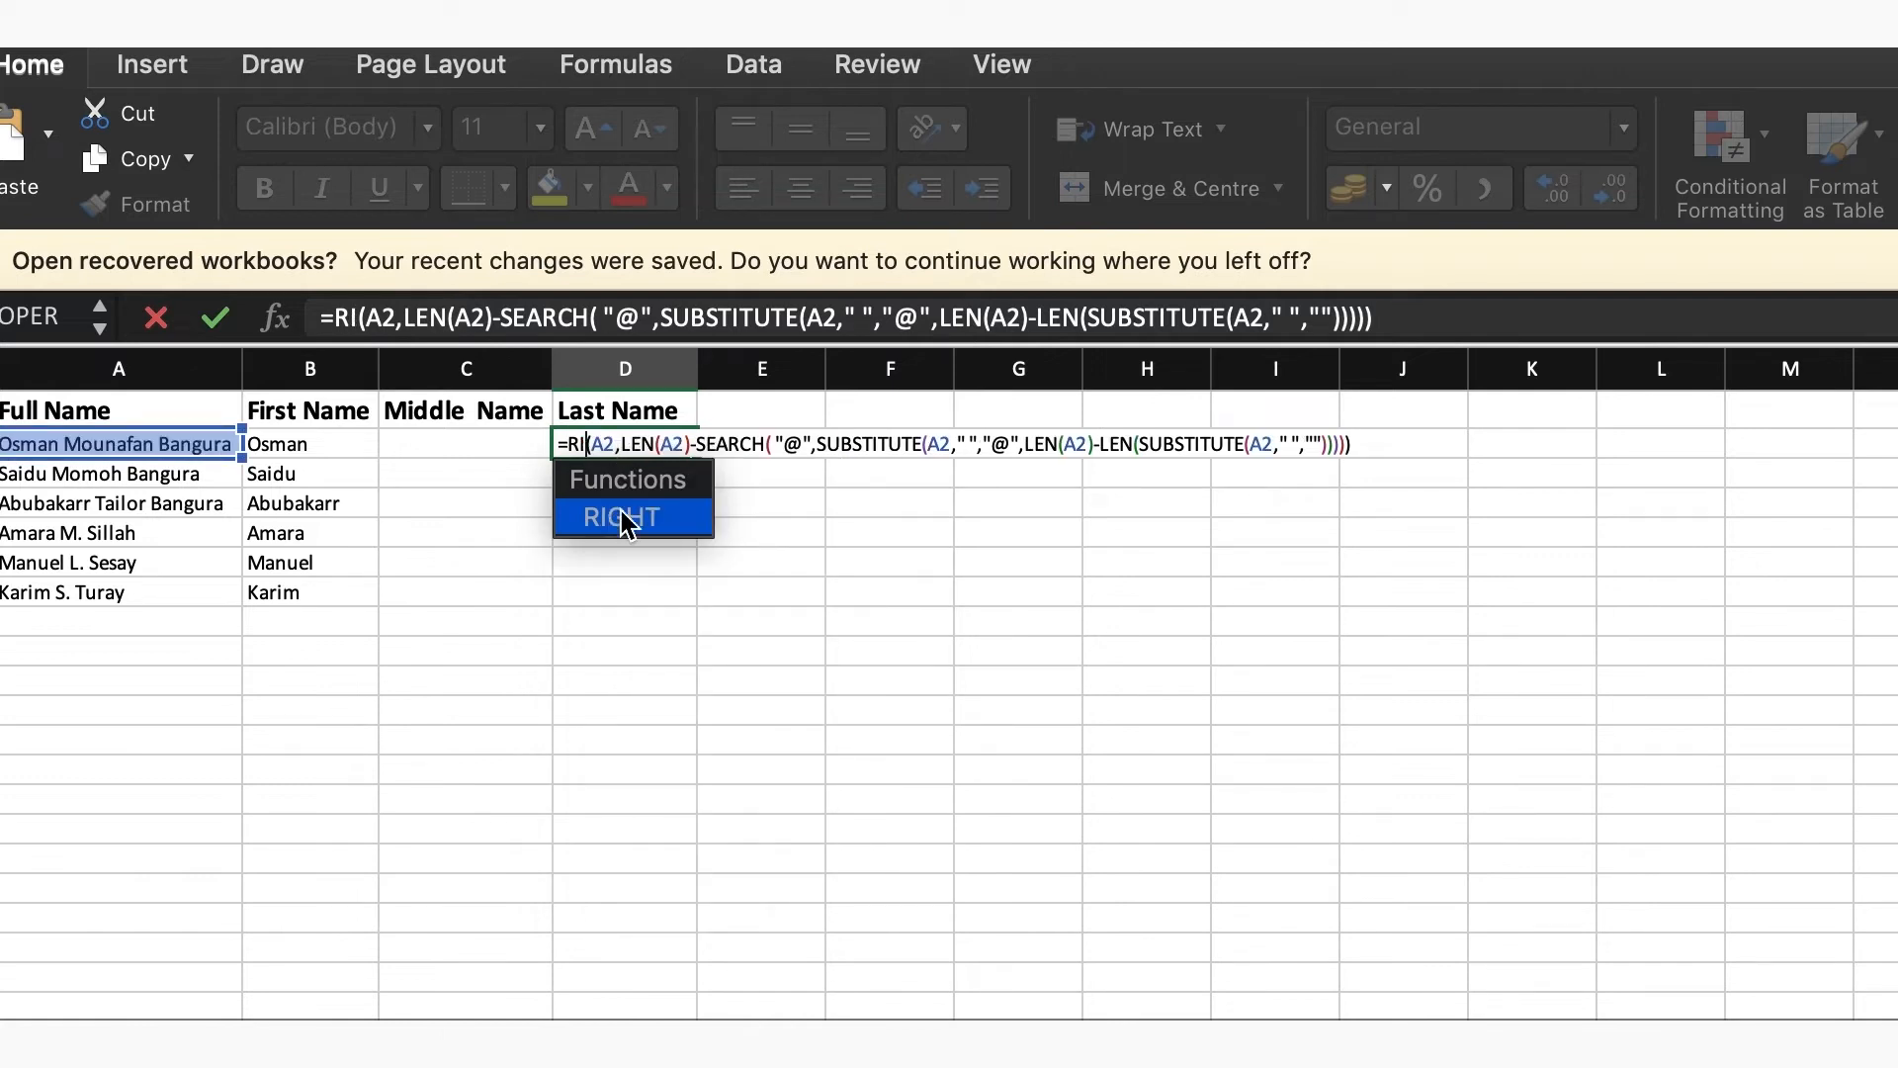
double_click(623, 514)
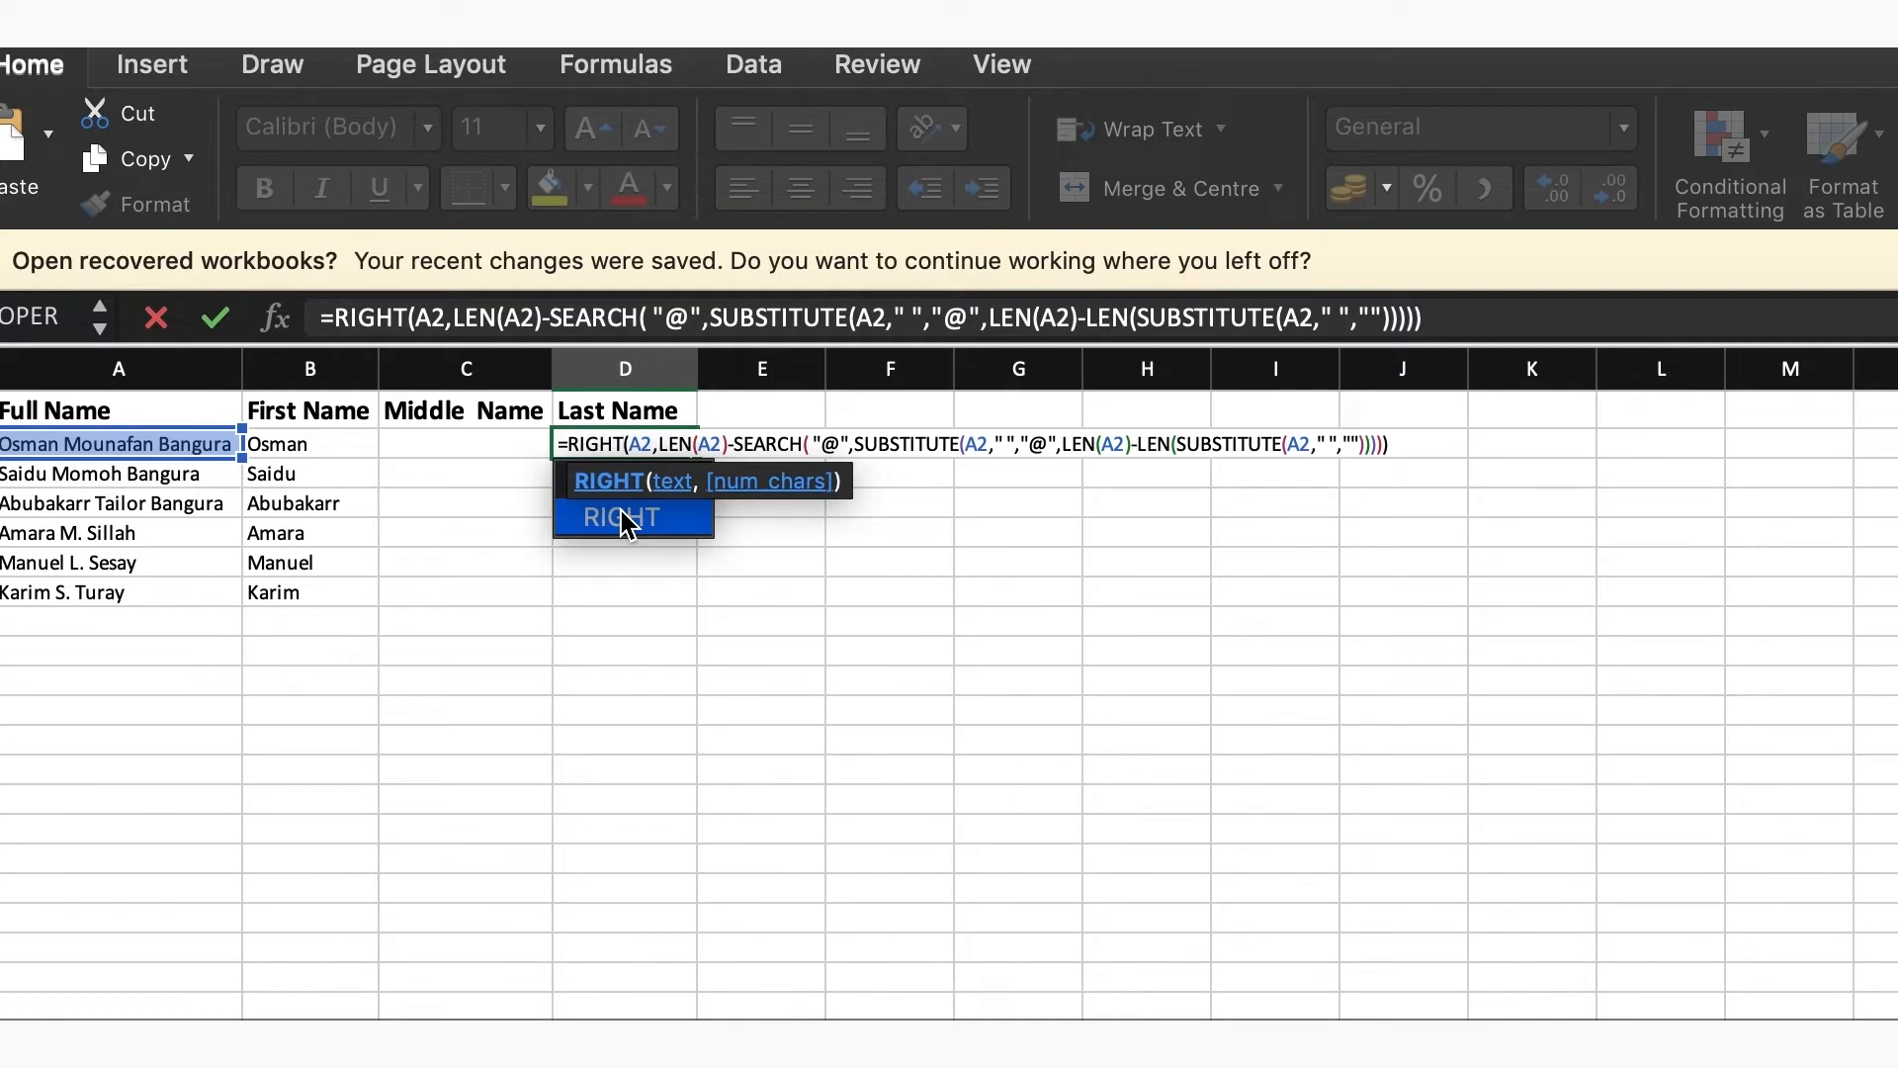
left_click(626, 518)
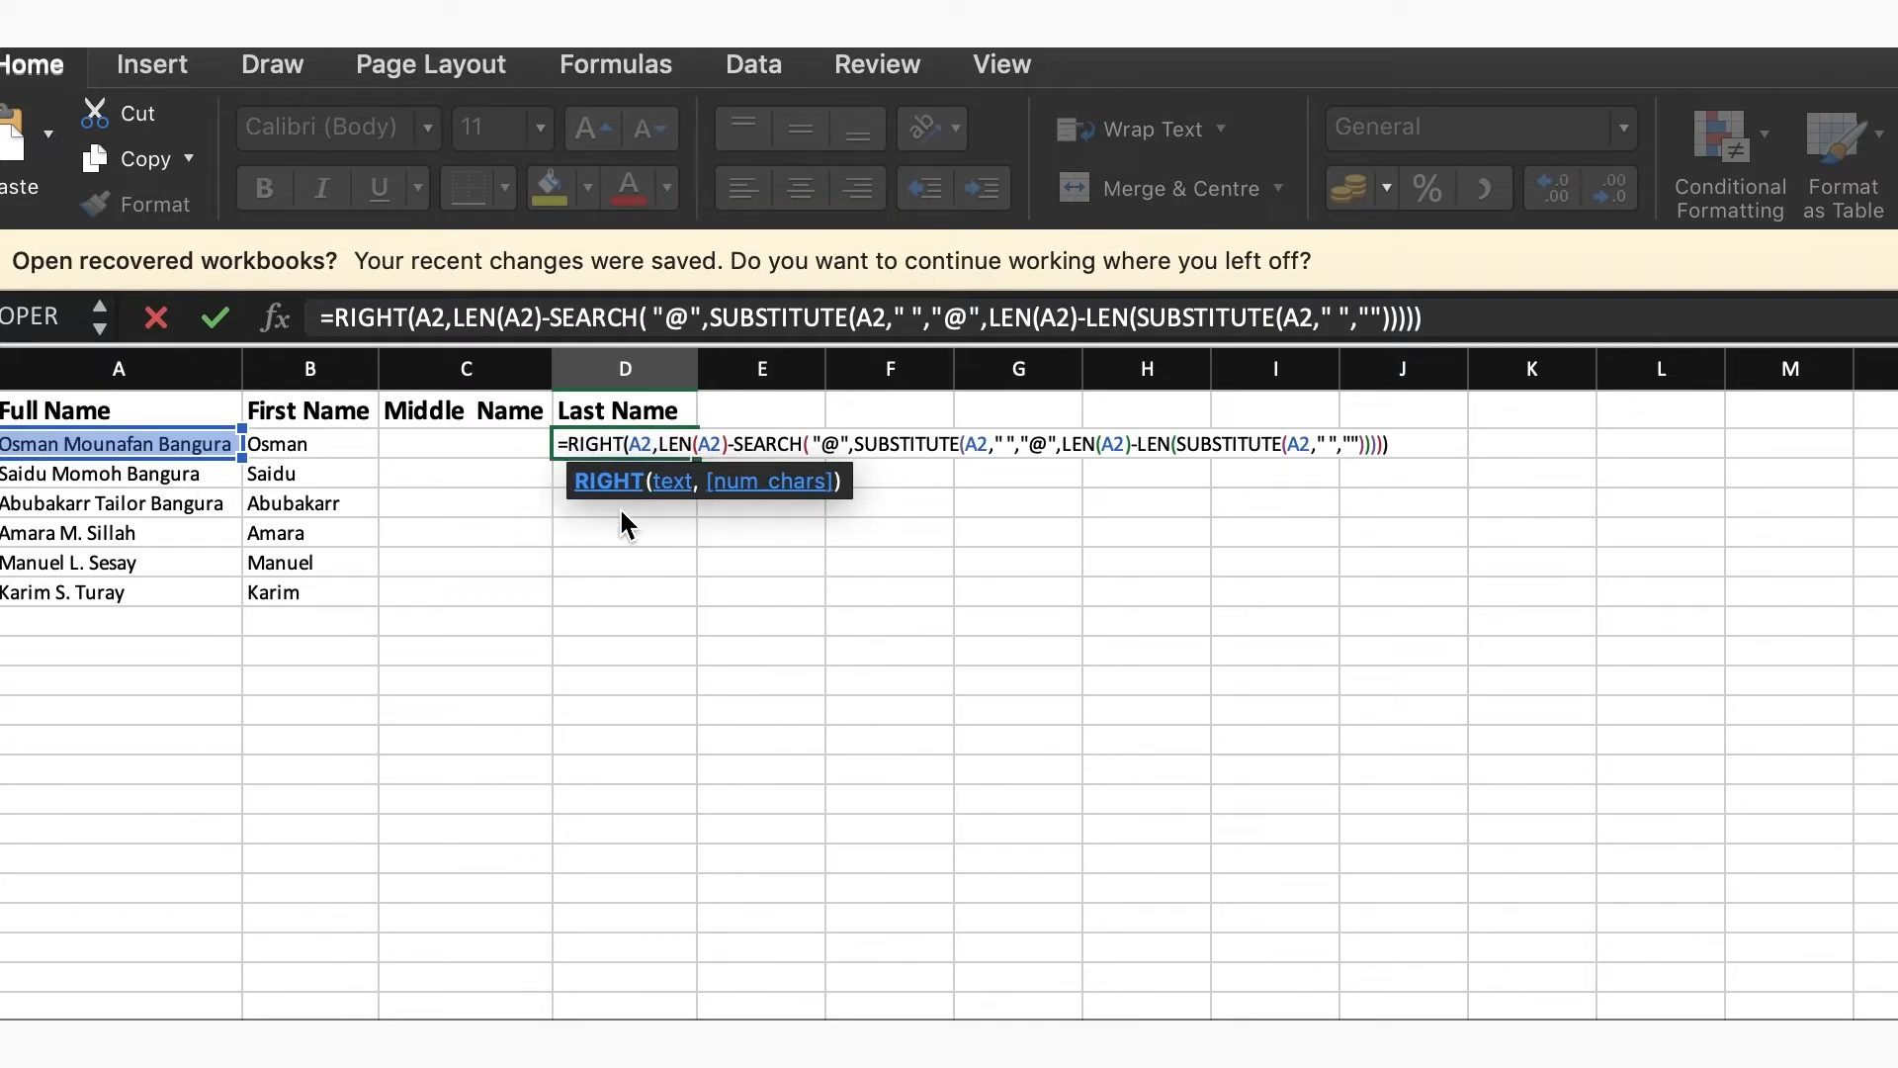
key("Return")
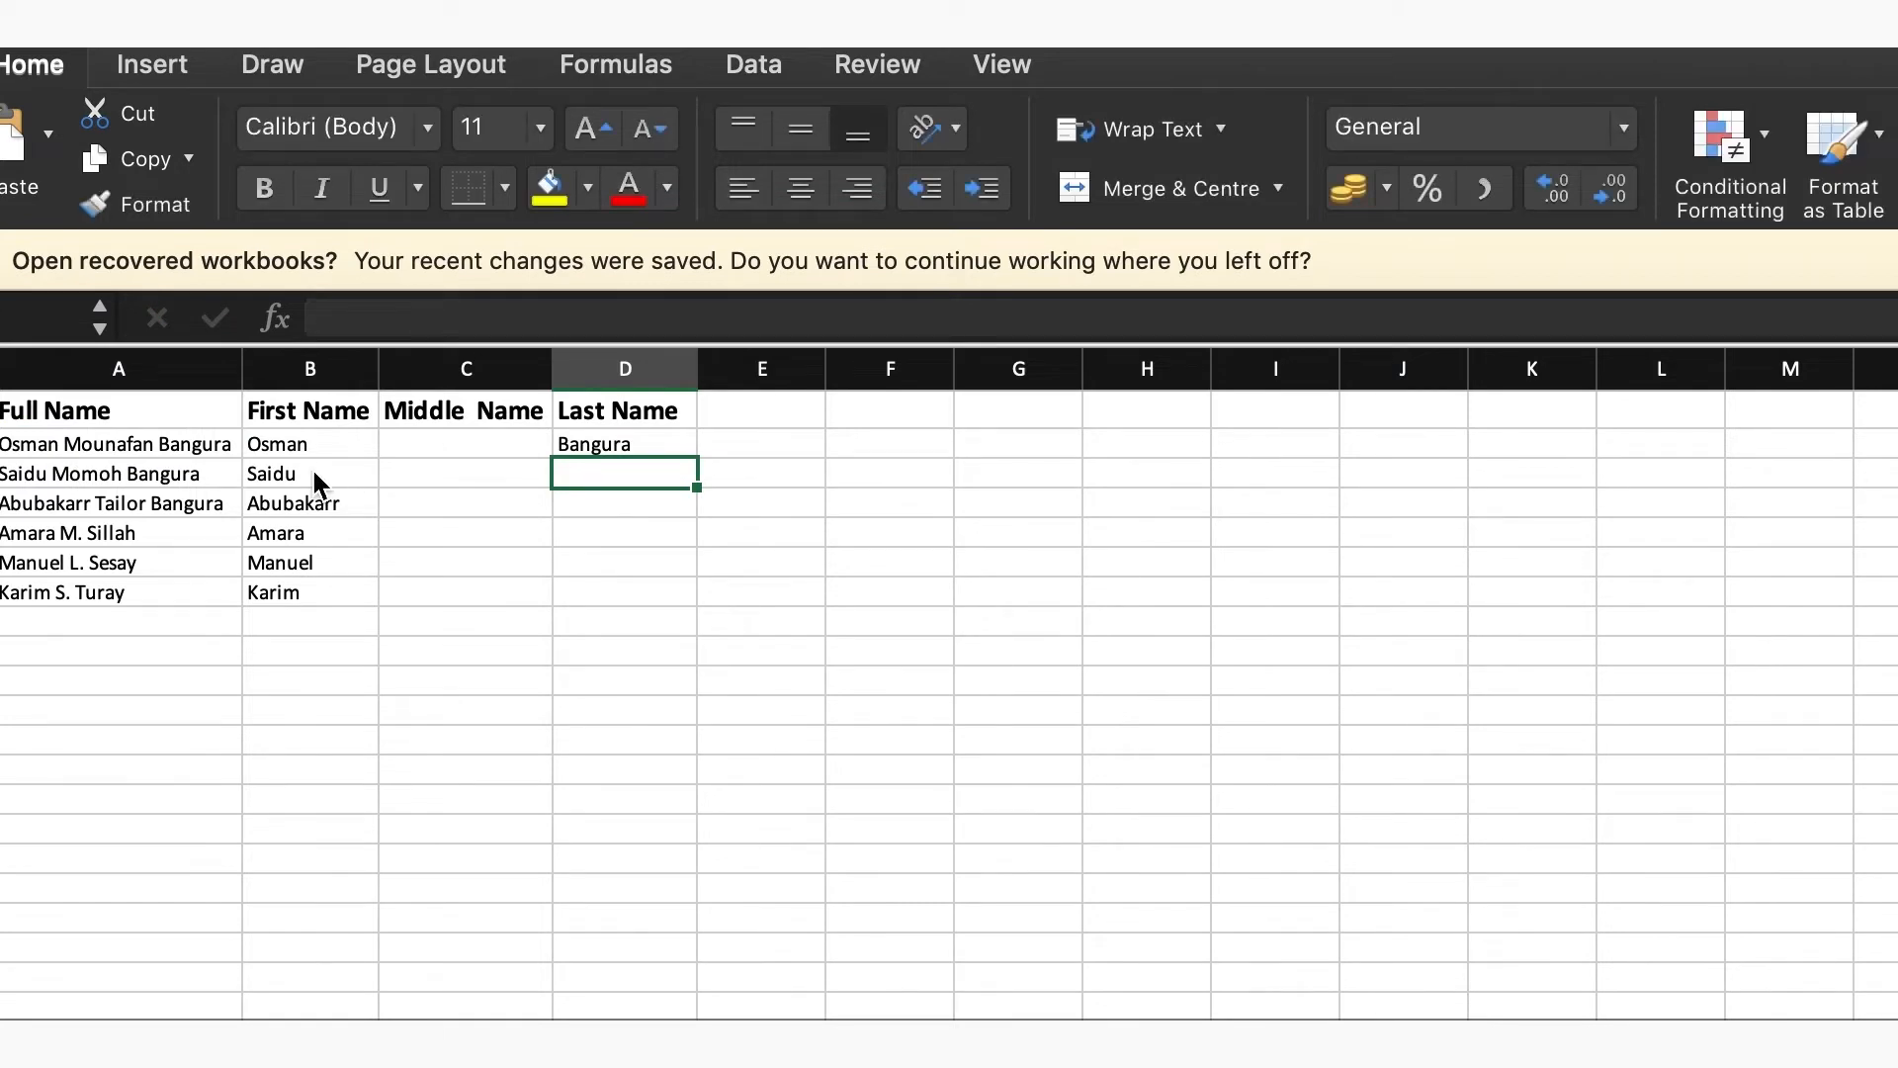
Fill the last-name formula from D2 down to D7 and inspect the copied formula in D3
left_click(618, 444)
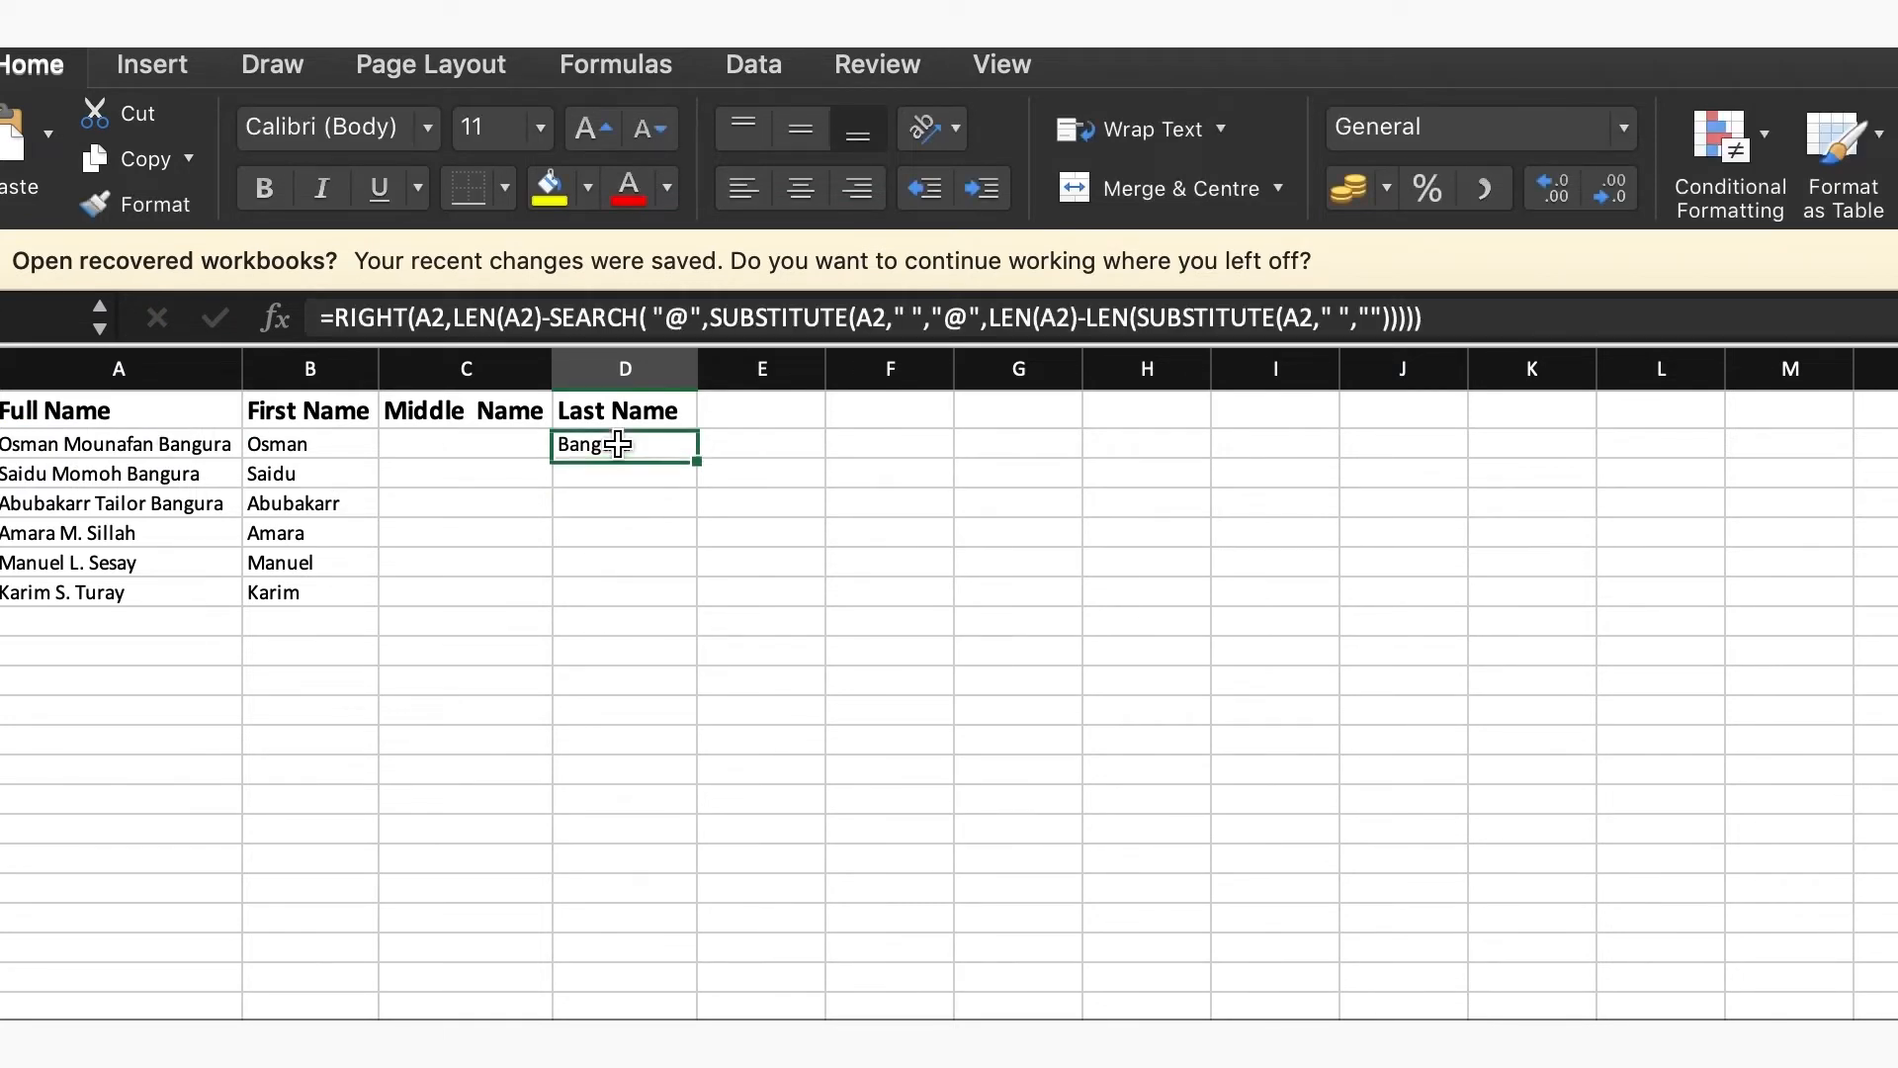
left_click_drag(700, 461, 697, 598)
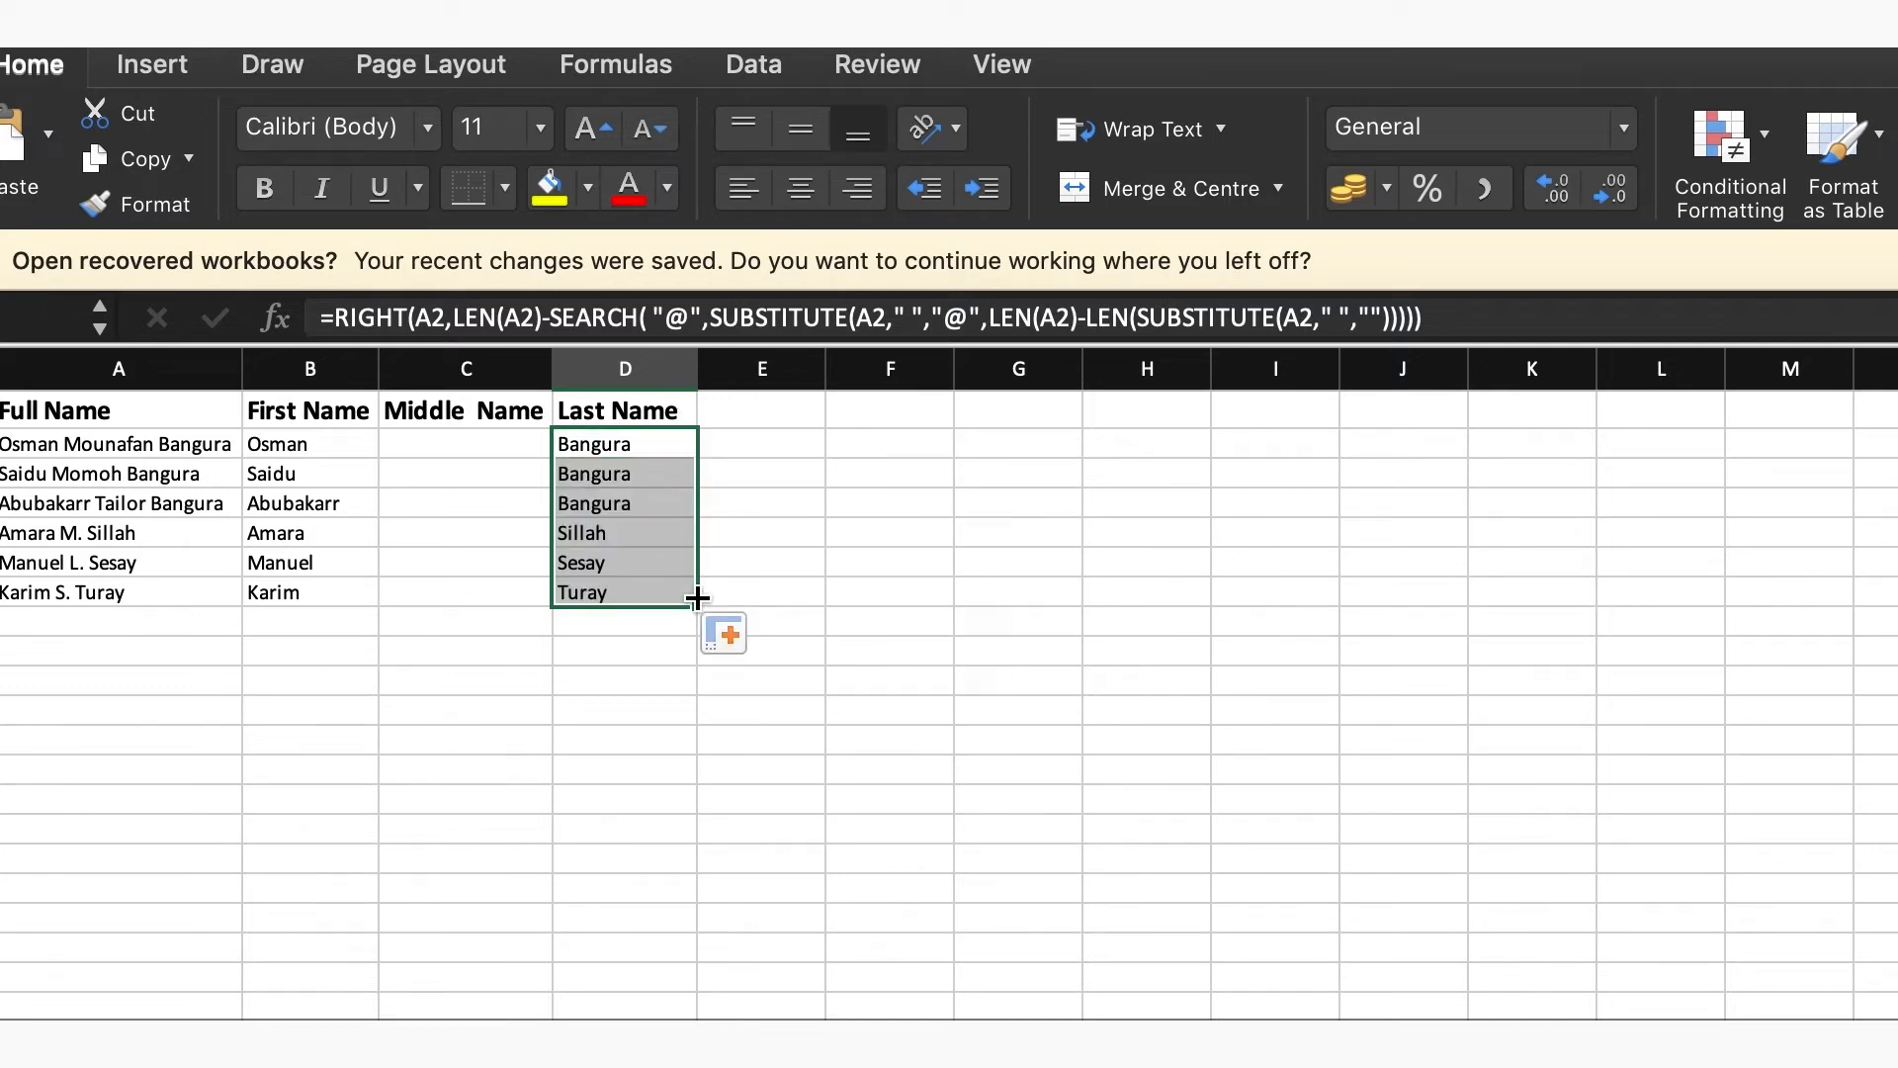
left_click(763, 563)
left_click(616, 479)
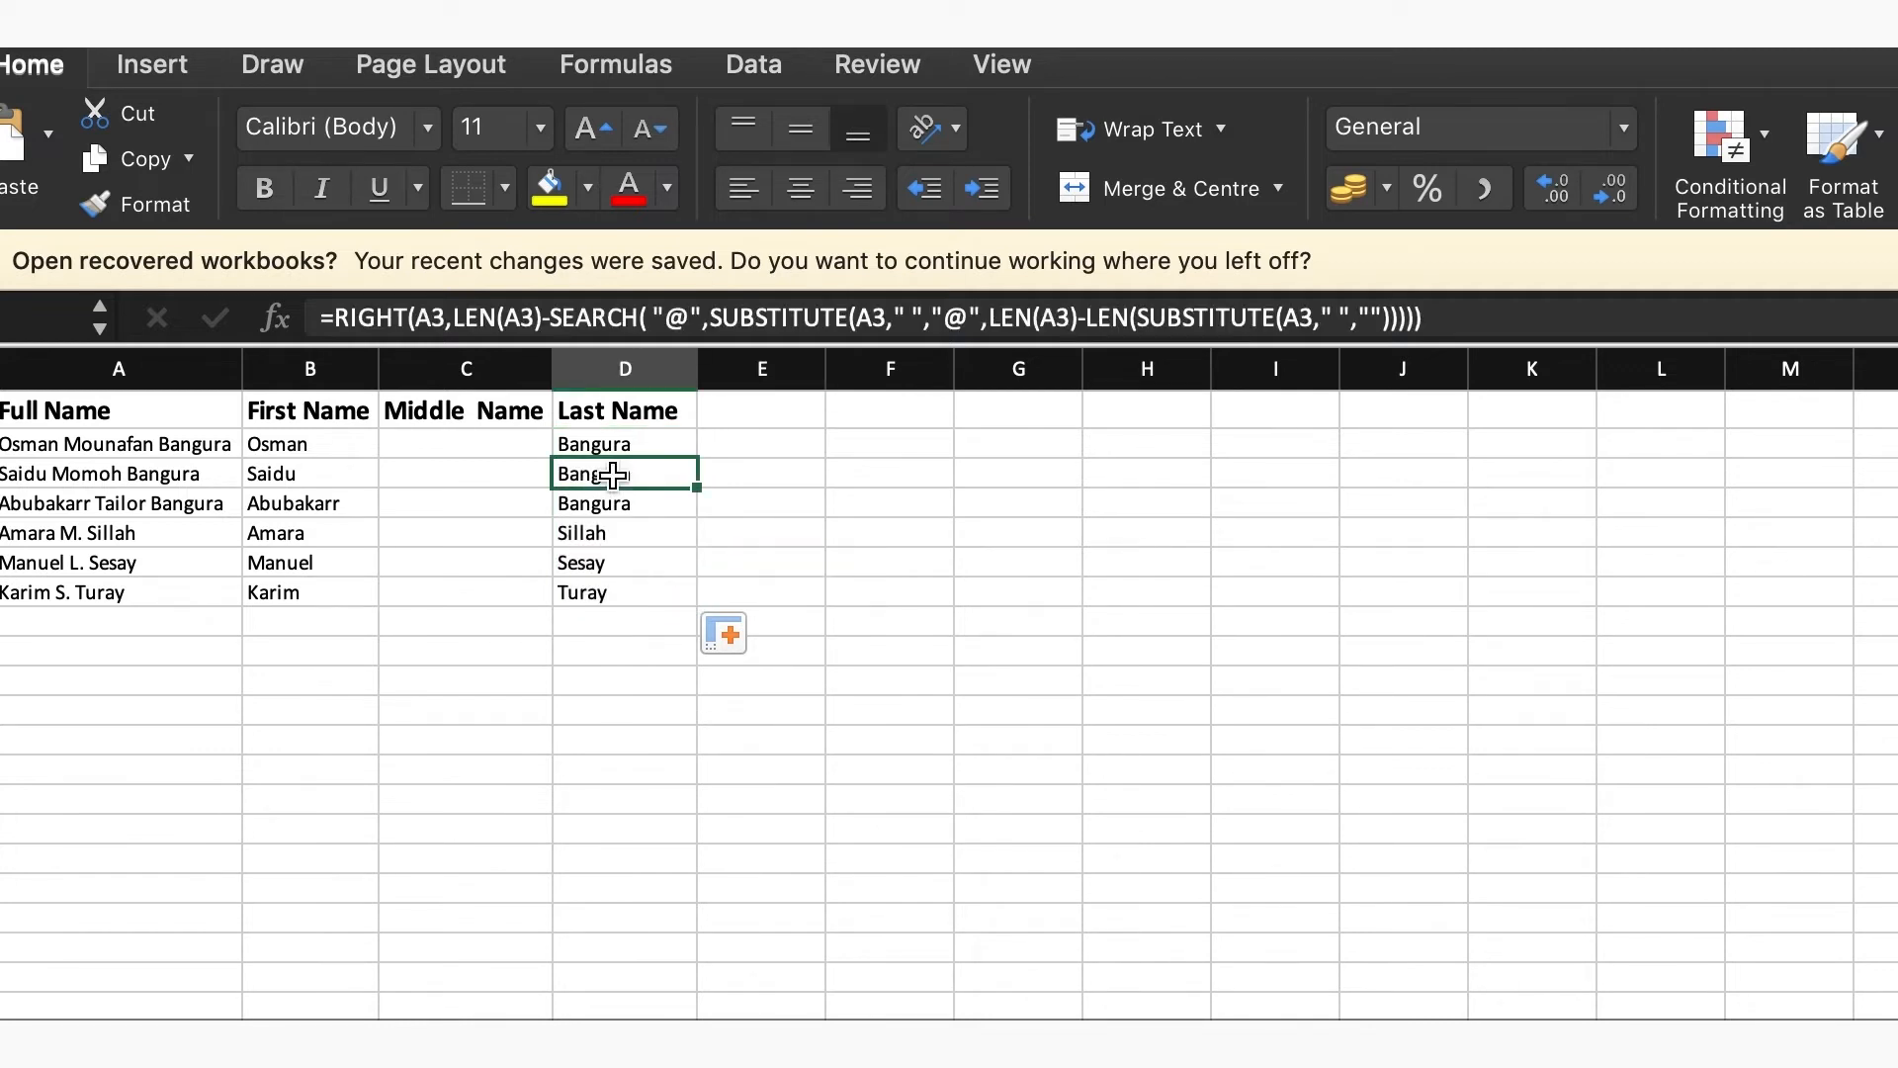